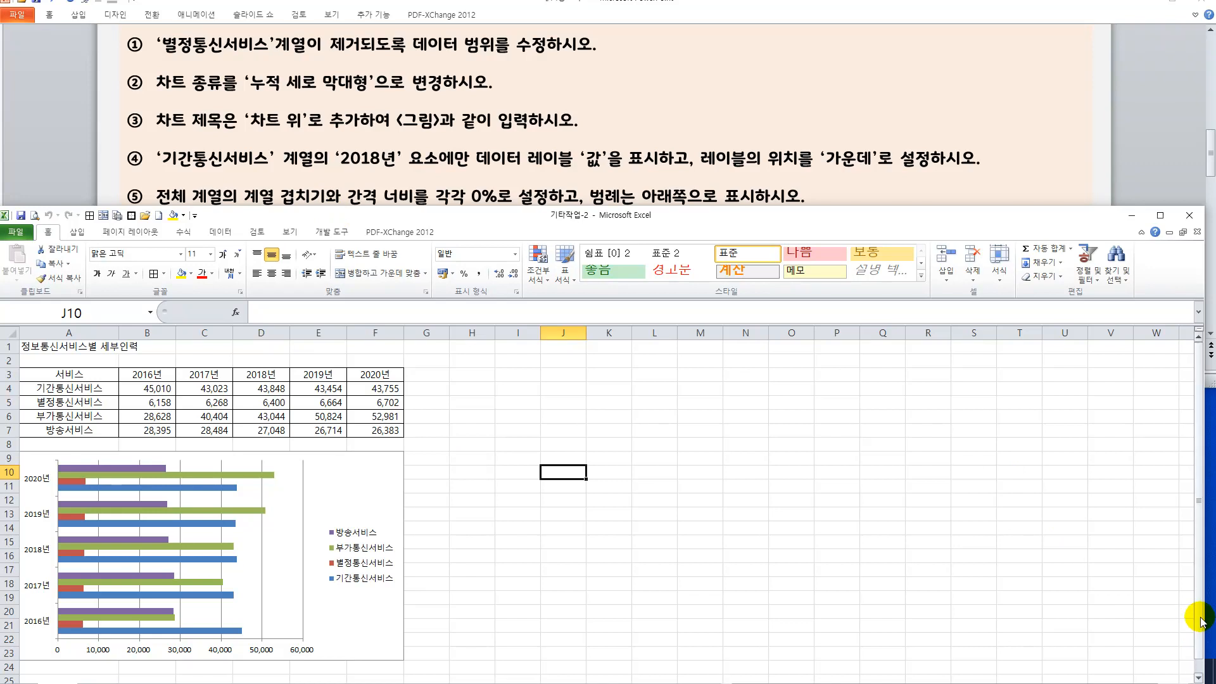
click(1198, 678)
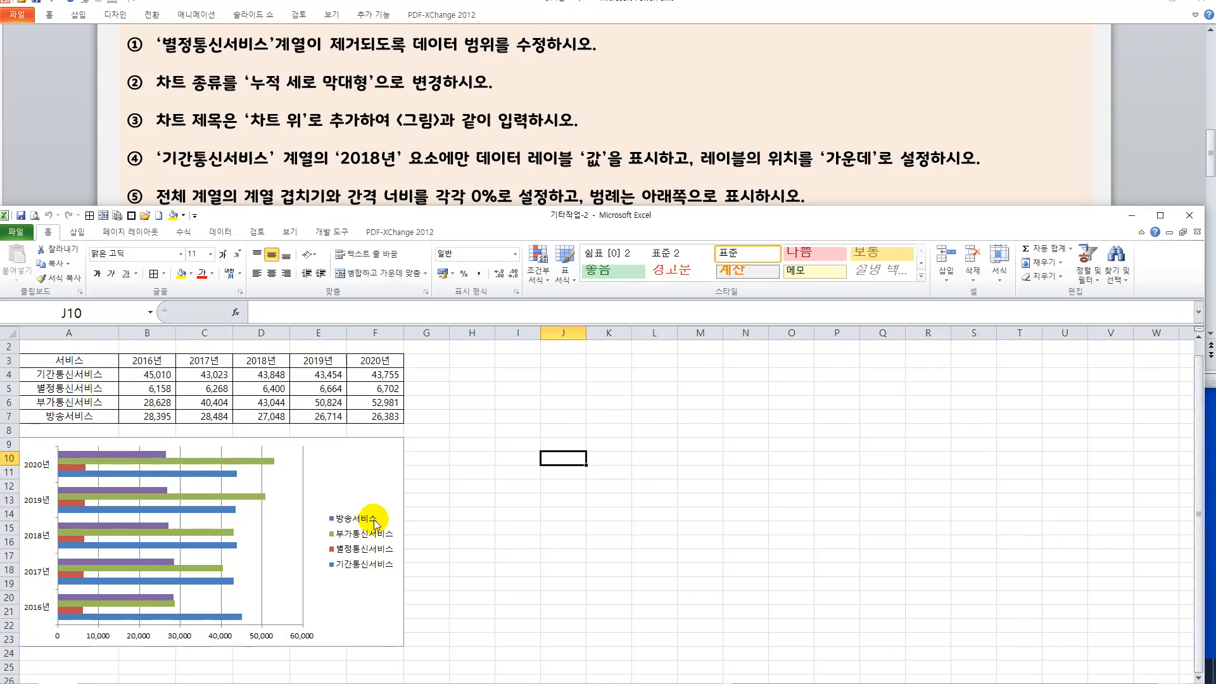
scroll(374, 518, up, 2)
scroll(604, 526, down, 4)
scroll(609, 526, up, 2)
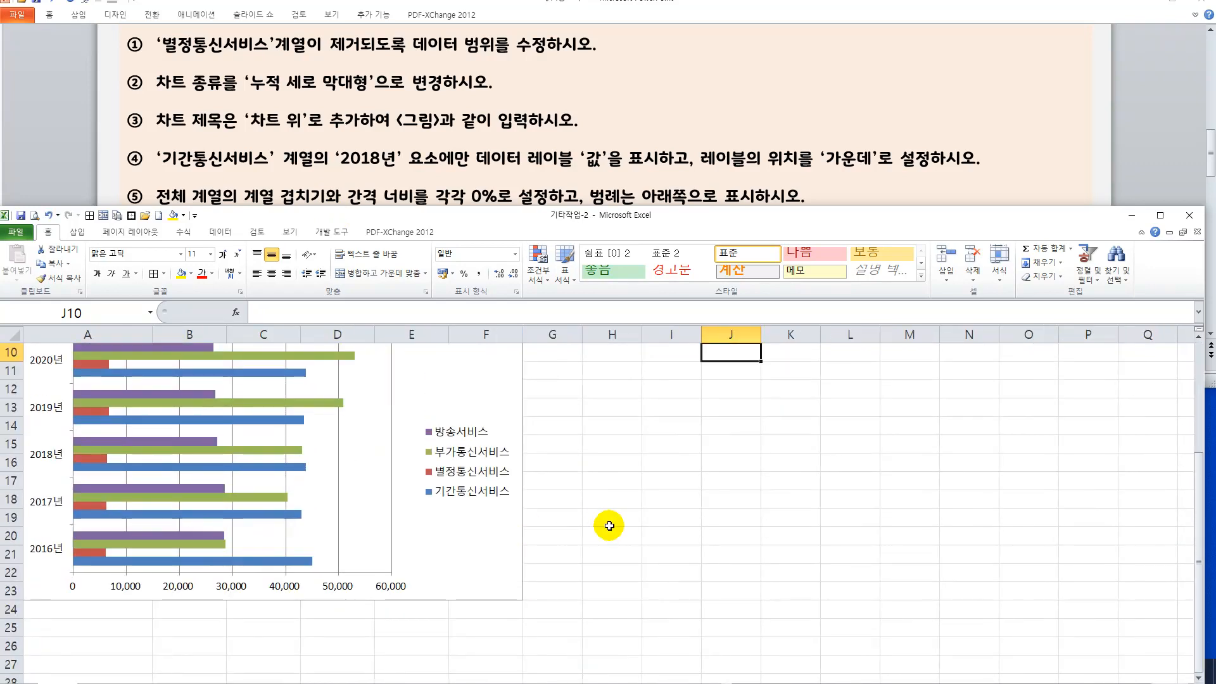
click(589, 464)
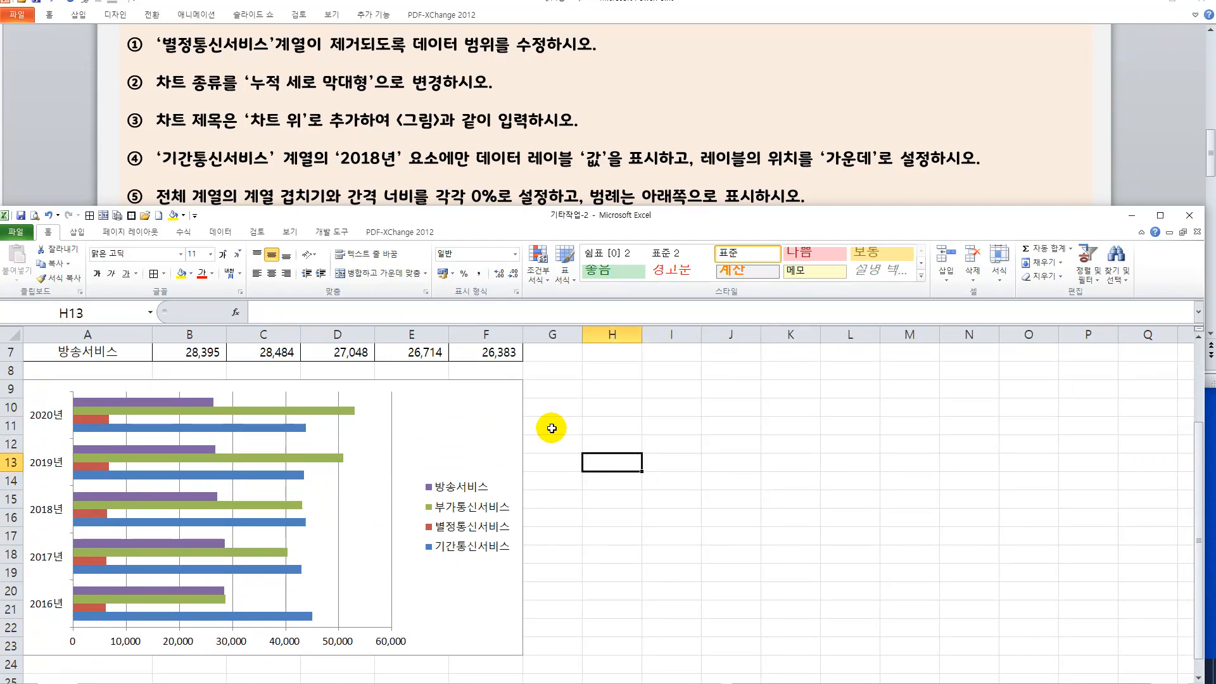
click(589, 431)
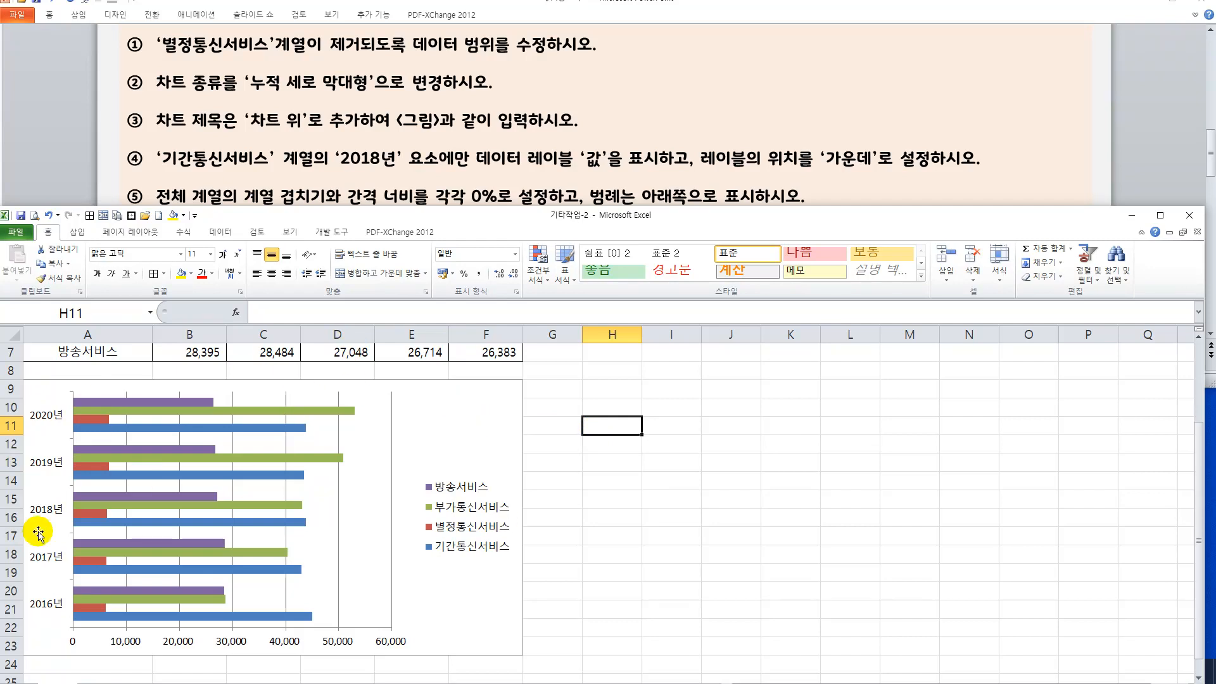
click(691, 417)
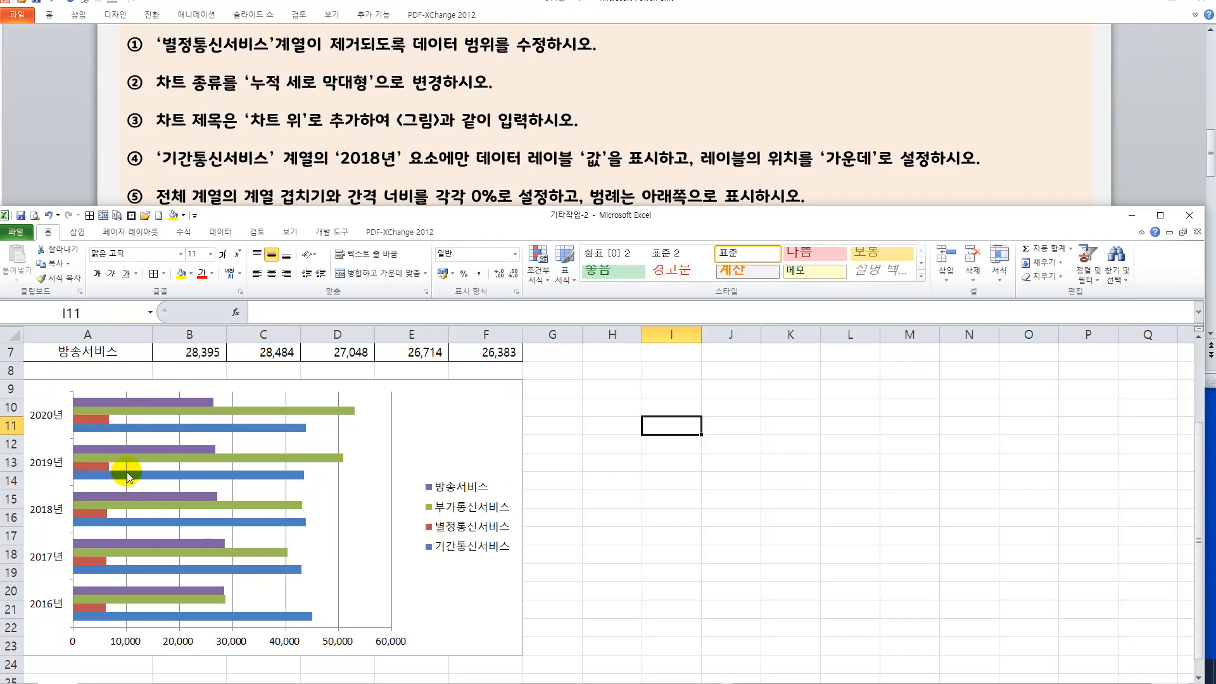
Remove the 별정통신서비스 series from the bar chart.
mouse_move(115, 458)
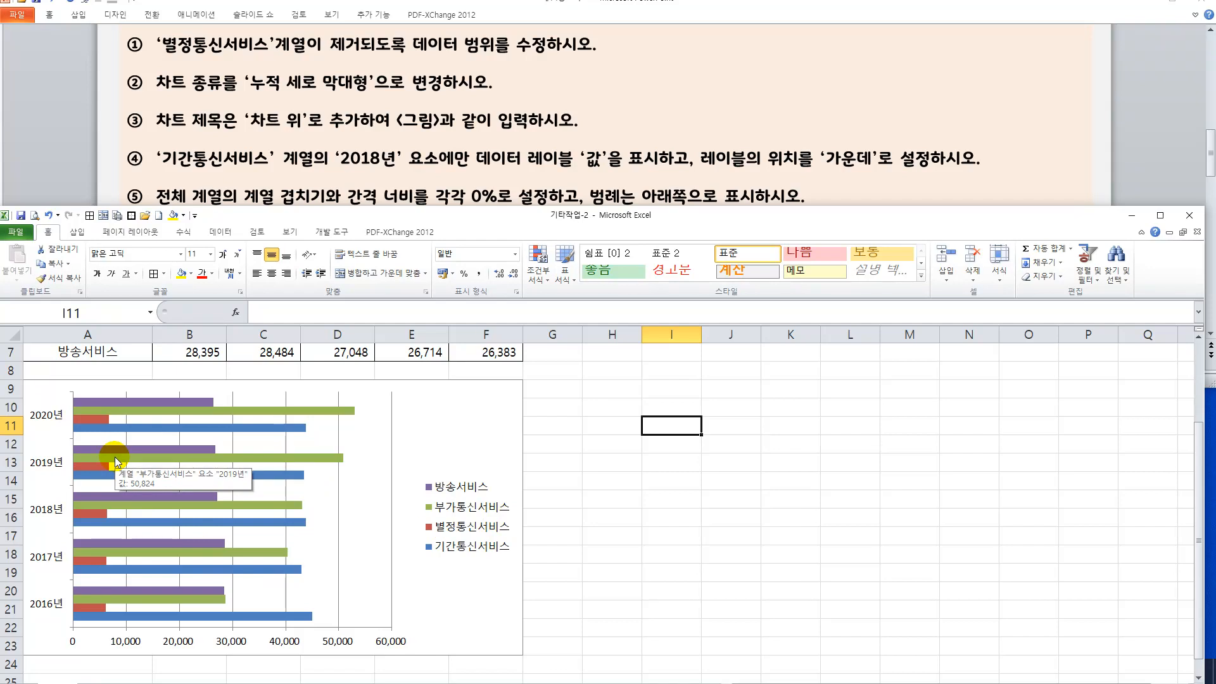
mouse_move(91, 421)
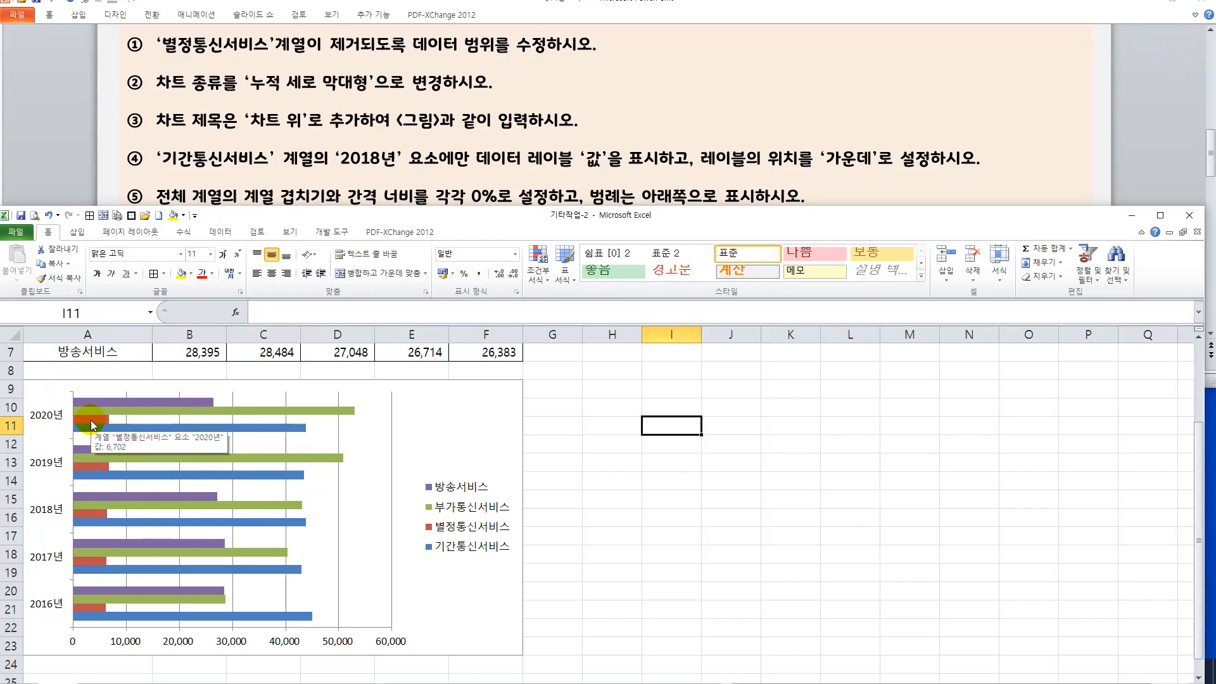
click(90, 420)
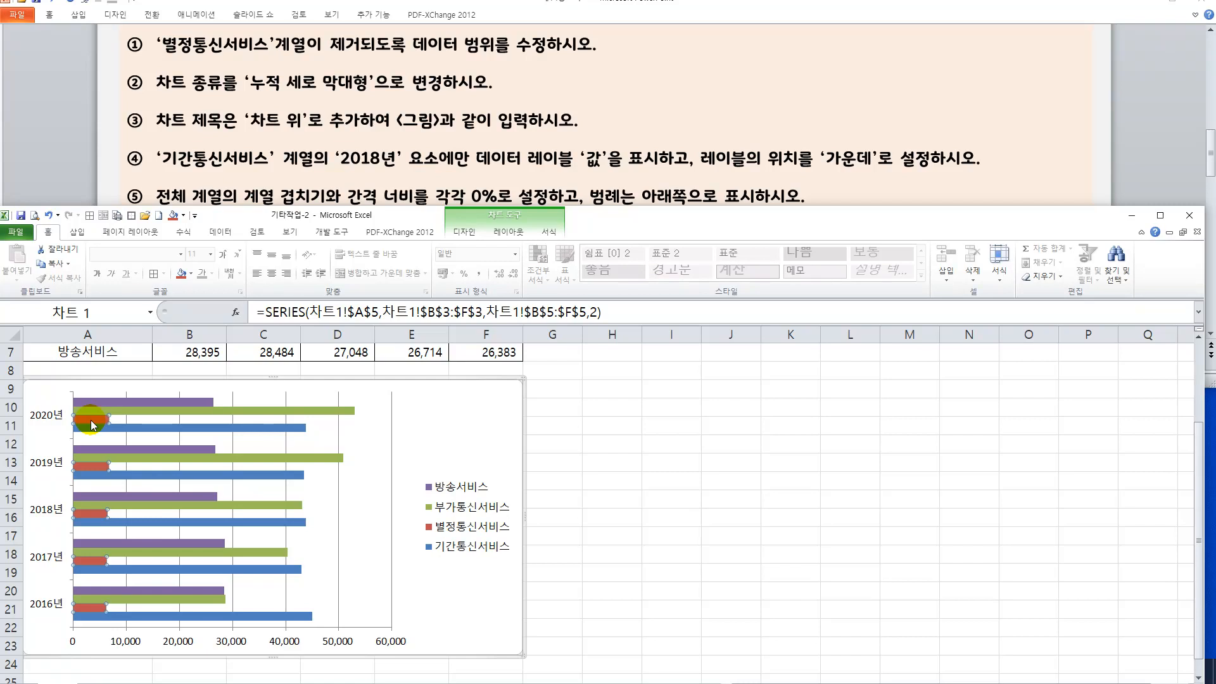
key(Delete)
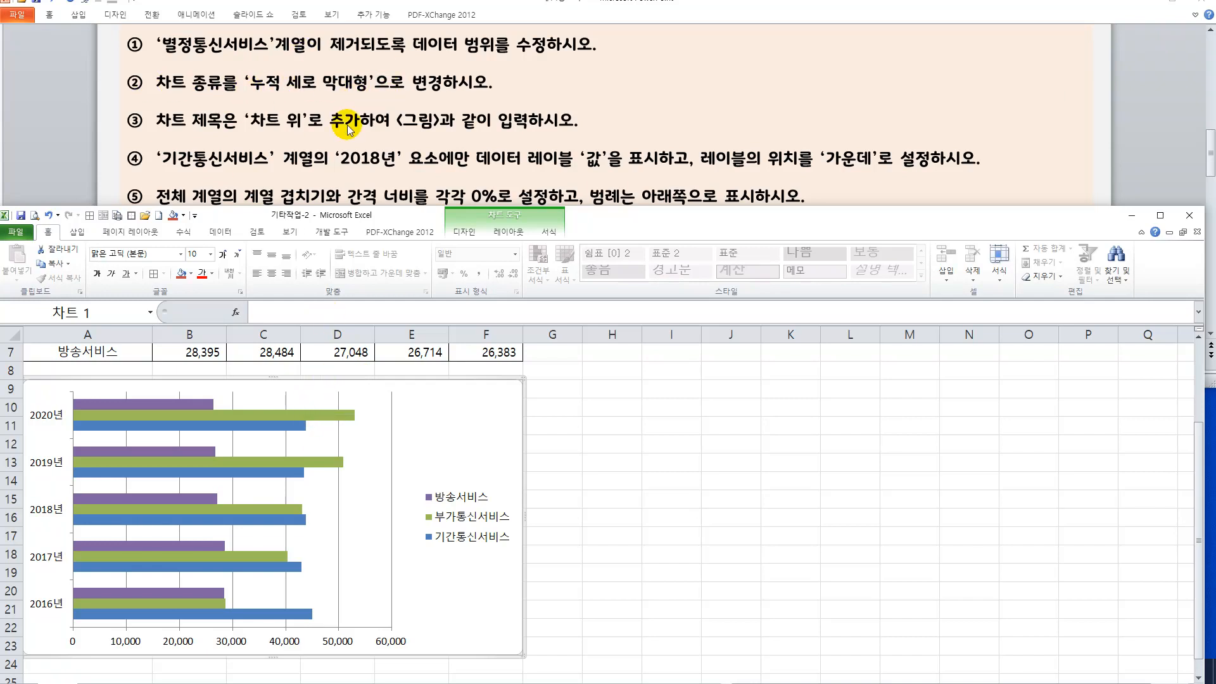
Change the chart type to stacked column (누적 세로 막대형).
right_click(470, 423)
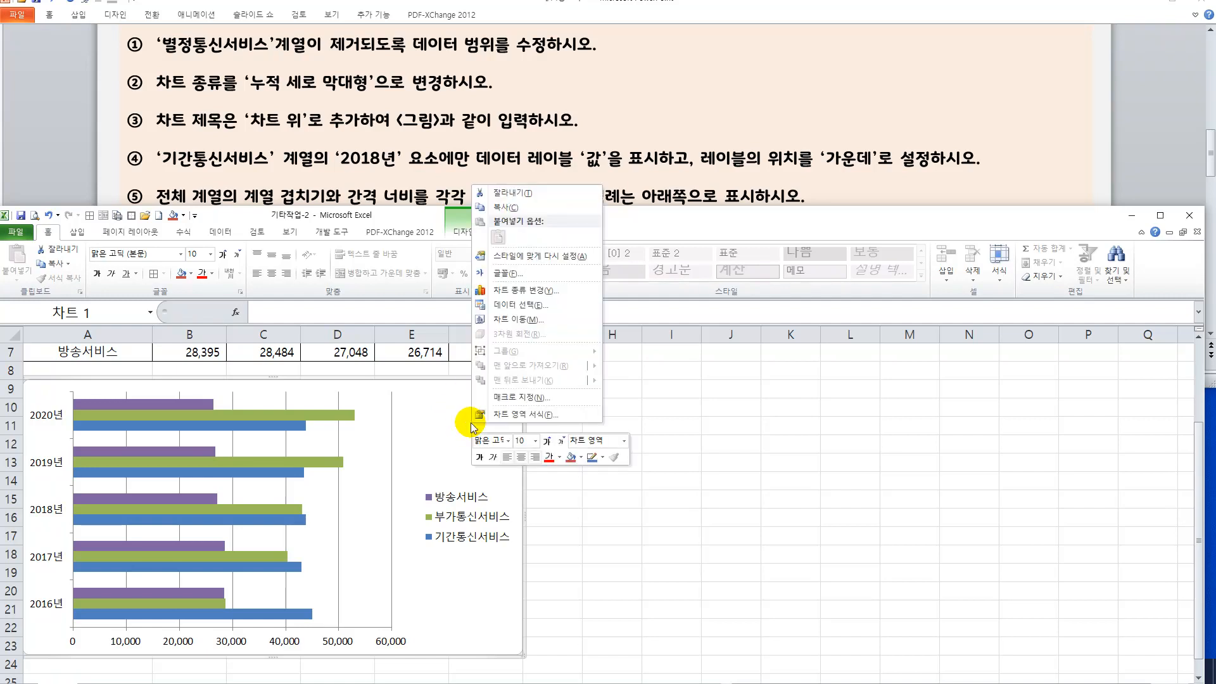
click(523, 292)
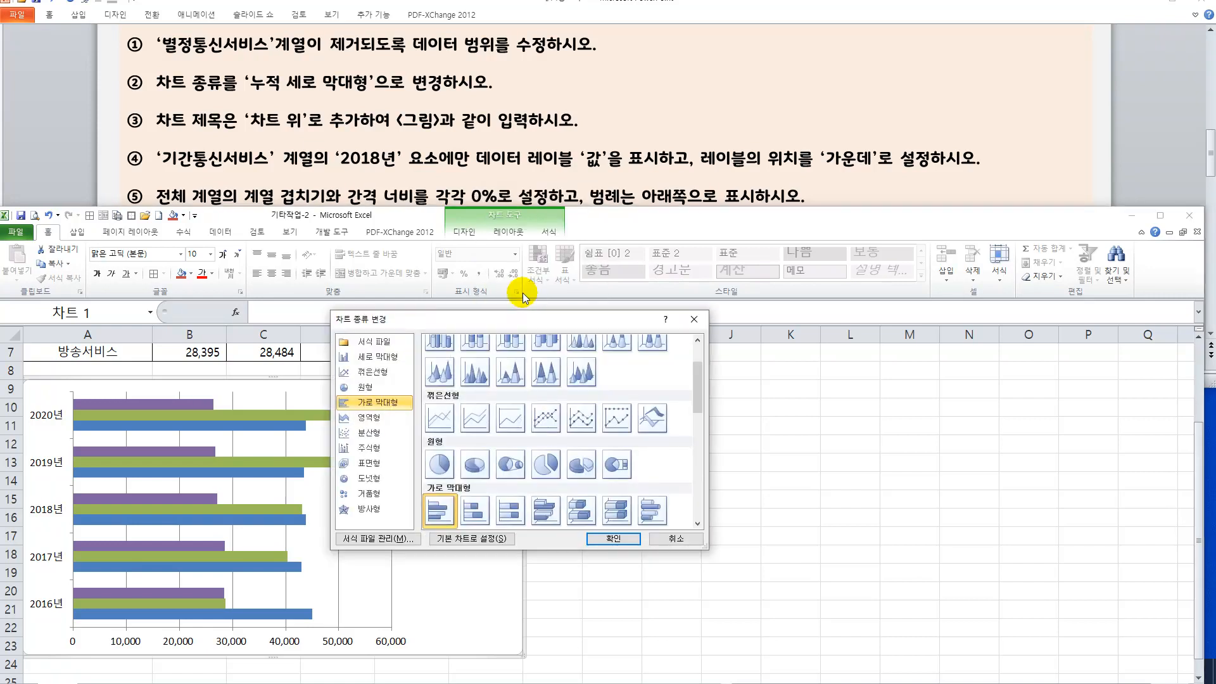
click(380, 360)
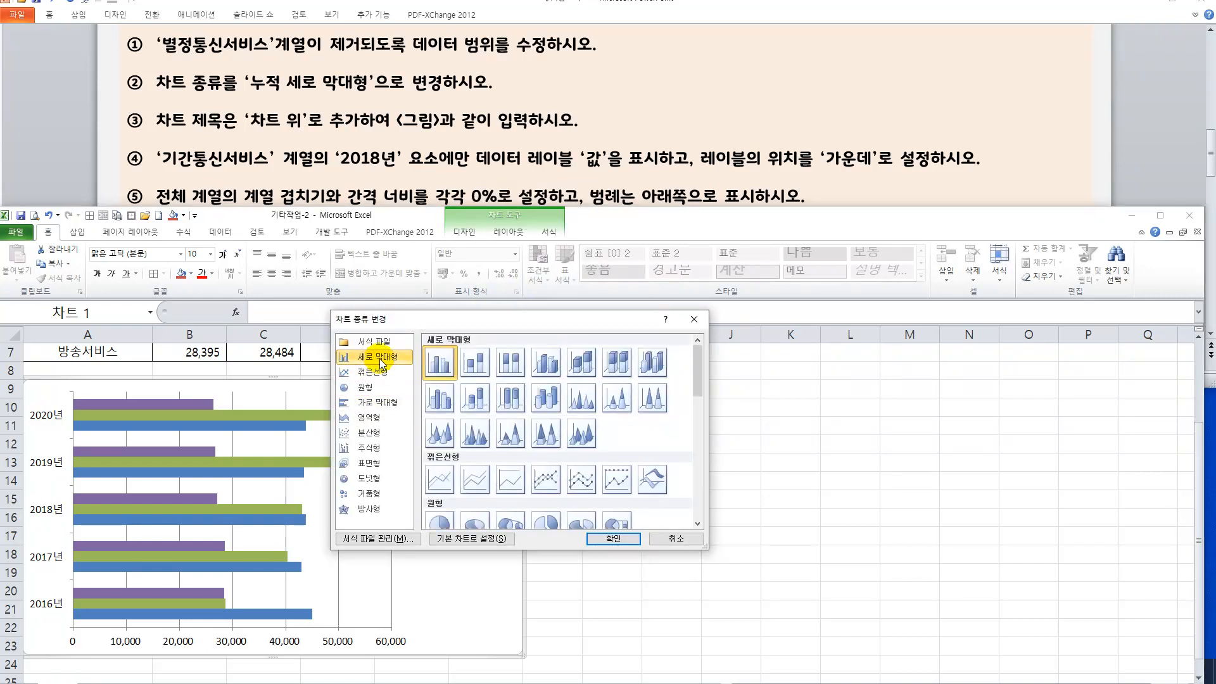
click(469, 362)
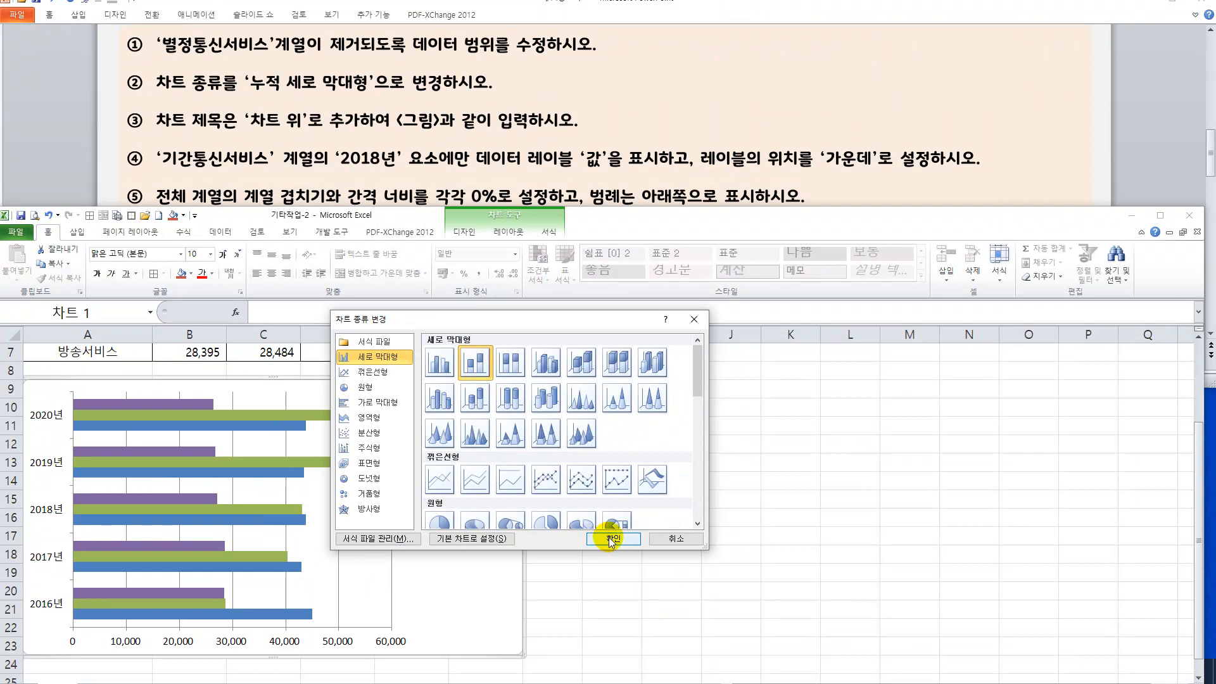
click(611, 539)
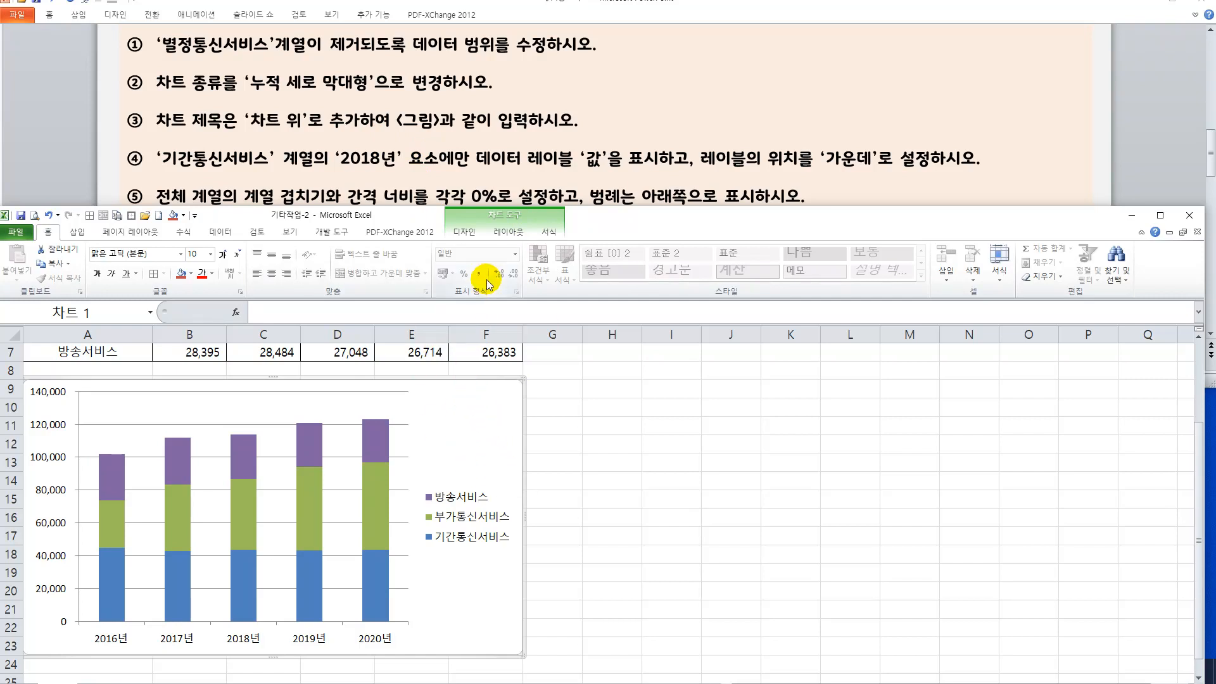
Add a chart title above the chart (차트 위) reading "정보통신서비스별 세부인력".
click(499, 240)
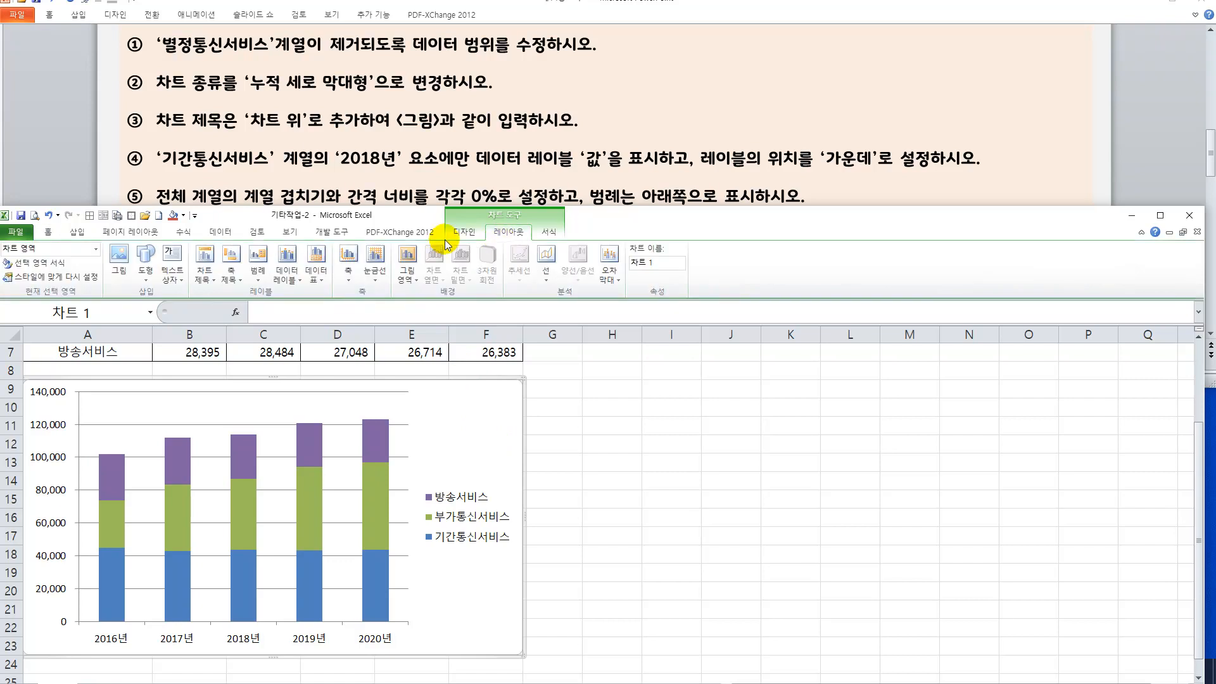
click(208, 276)
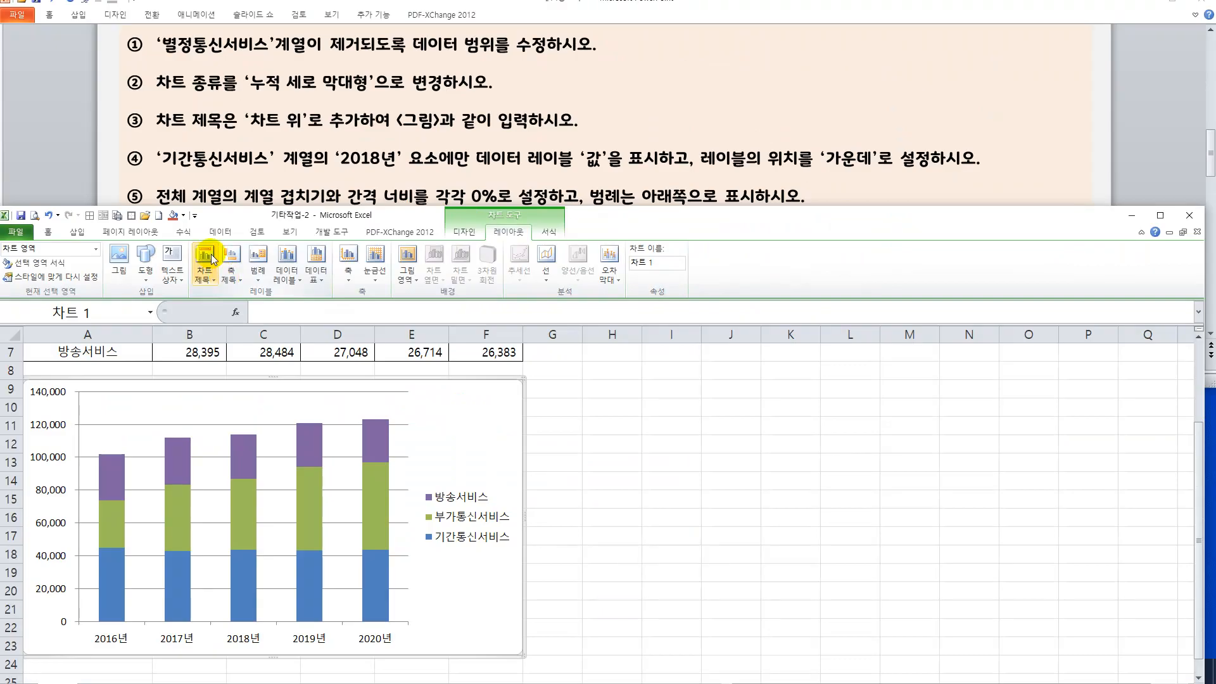
click(408, 263)
click(239, 360)
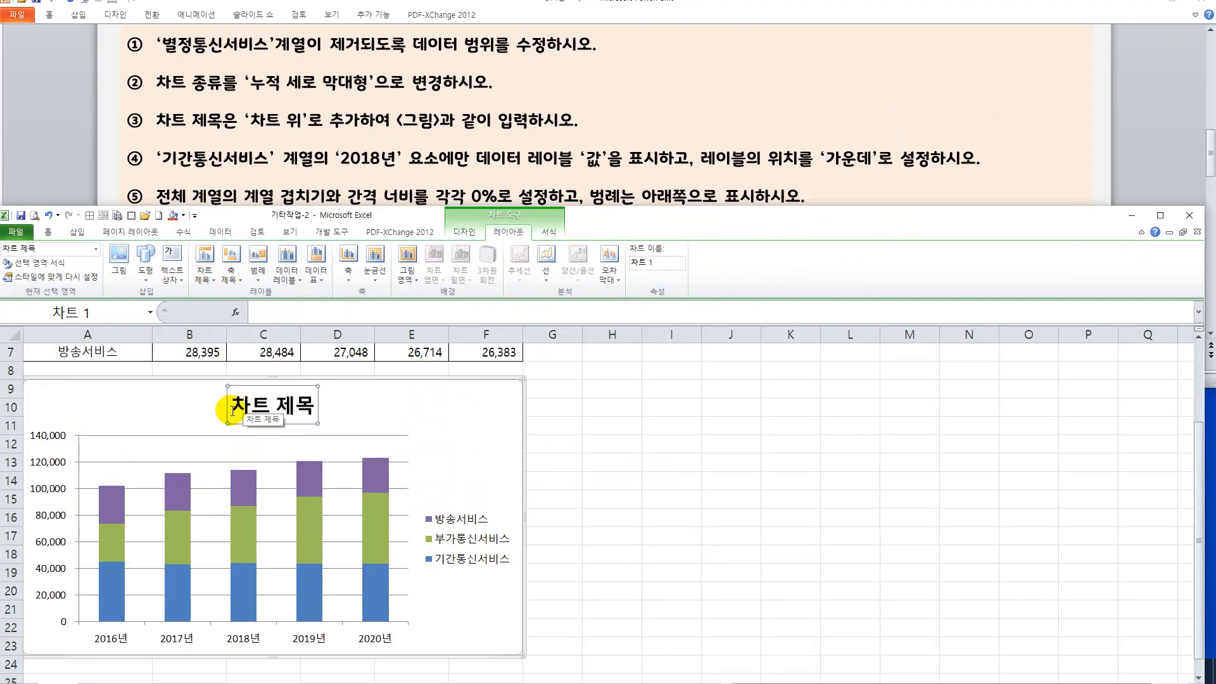
drag(232, 405, 319, 411)
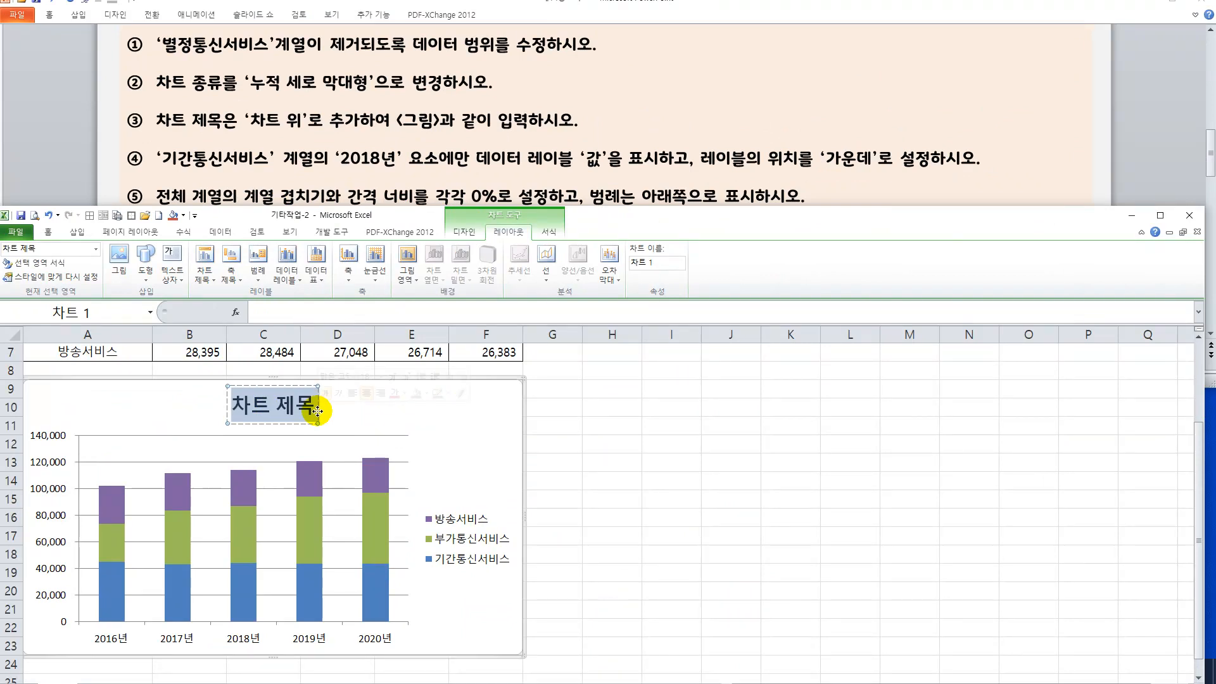
text(정보통신)
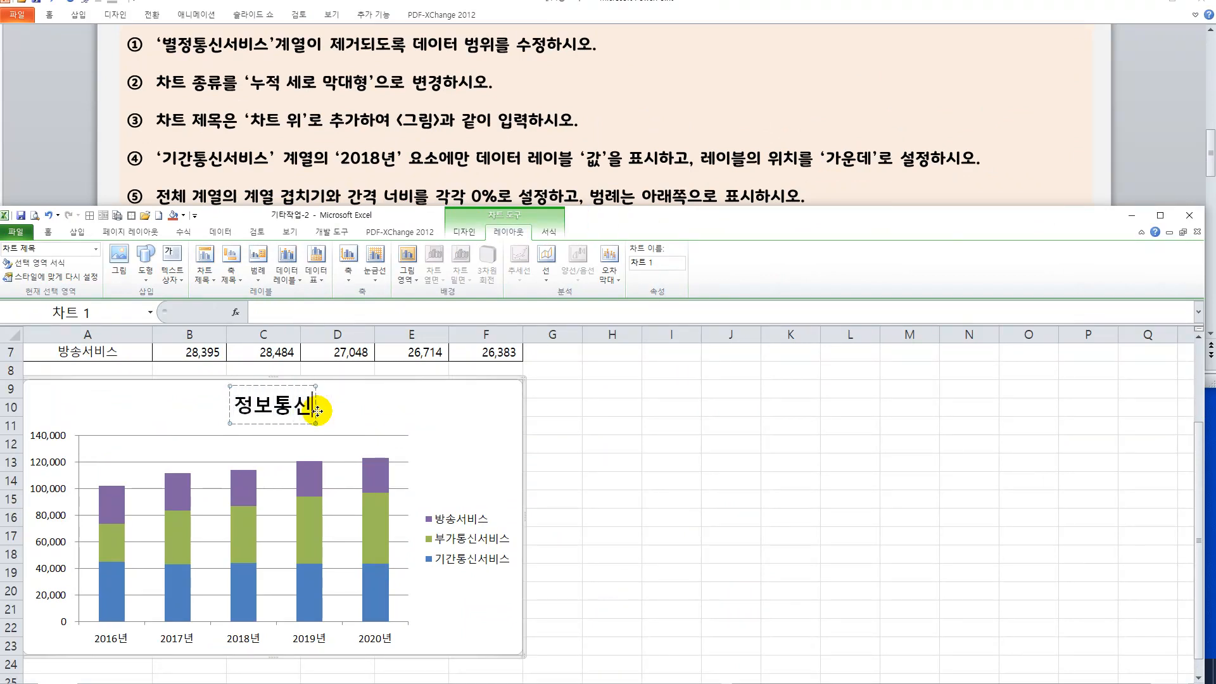
text( 서비스)
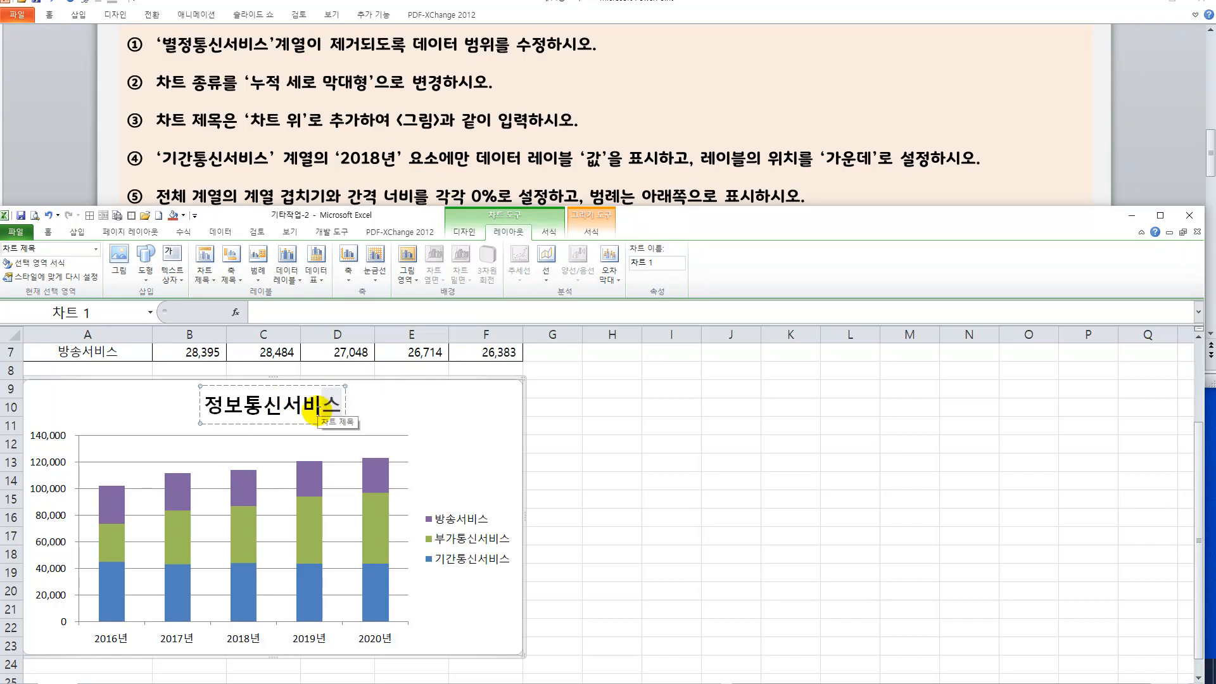
text(별 세부인력)
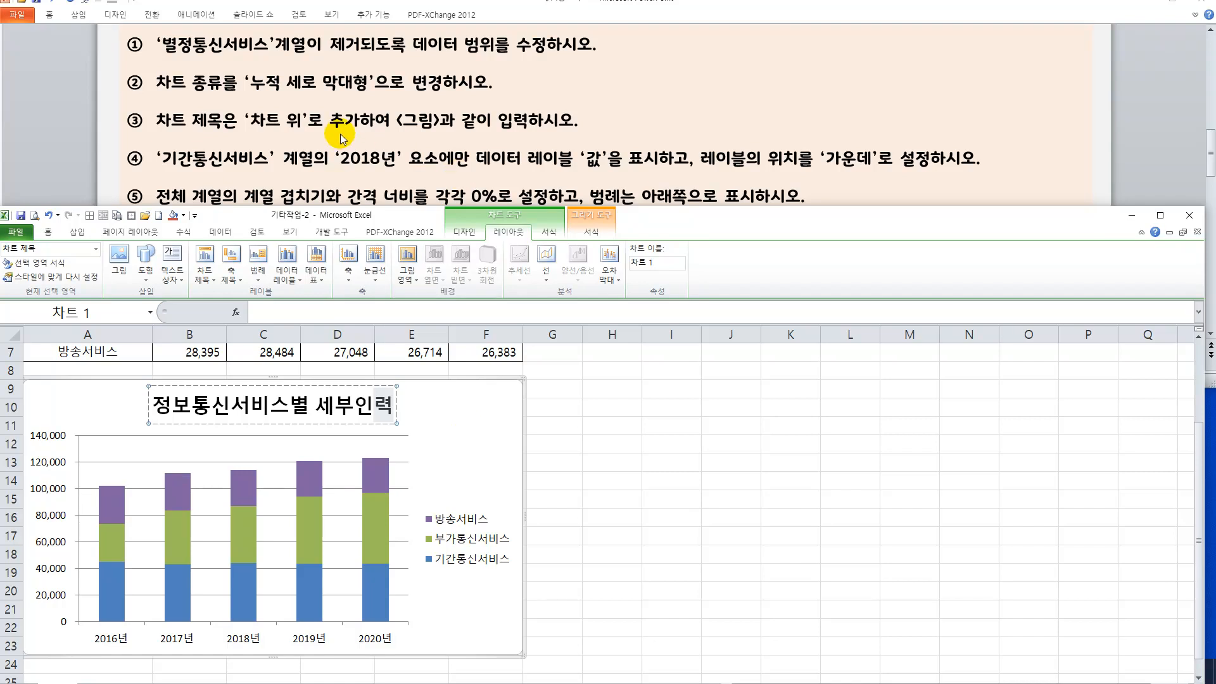
click(482, 431)
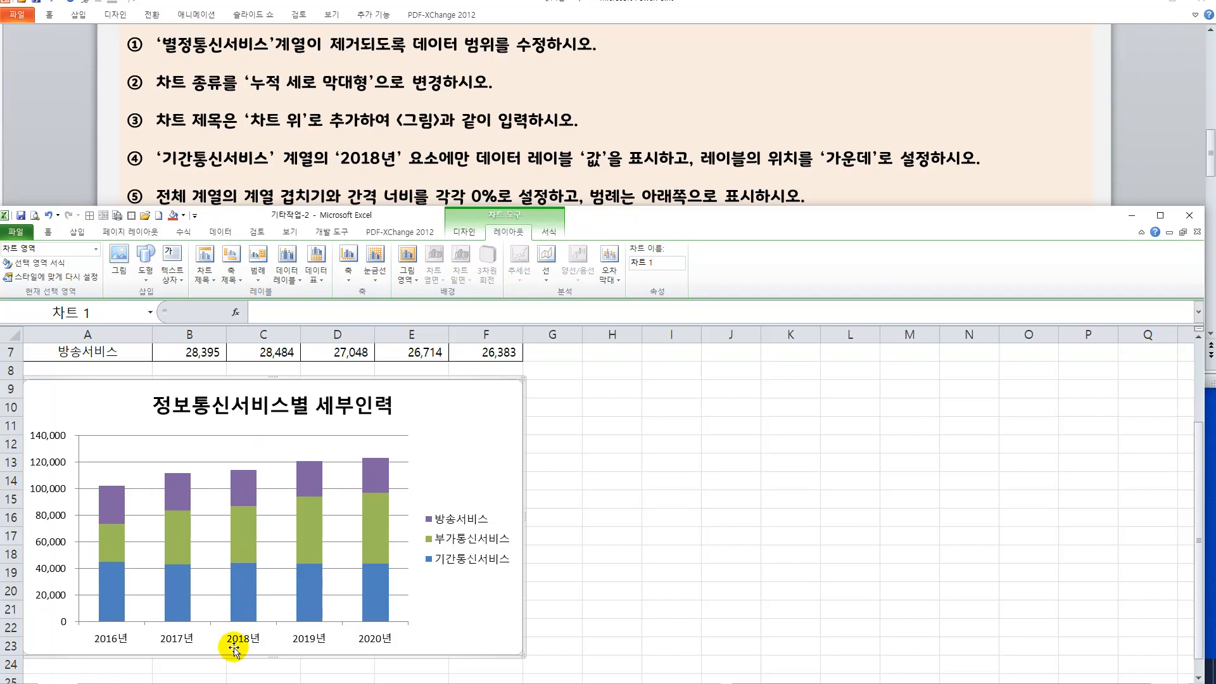
Add a value data label to only the 2018년 element of the 기간통신서비스 series.
click(244, 603)
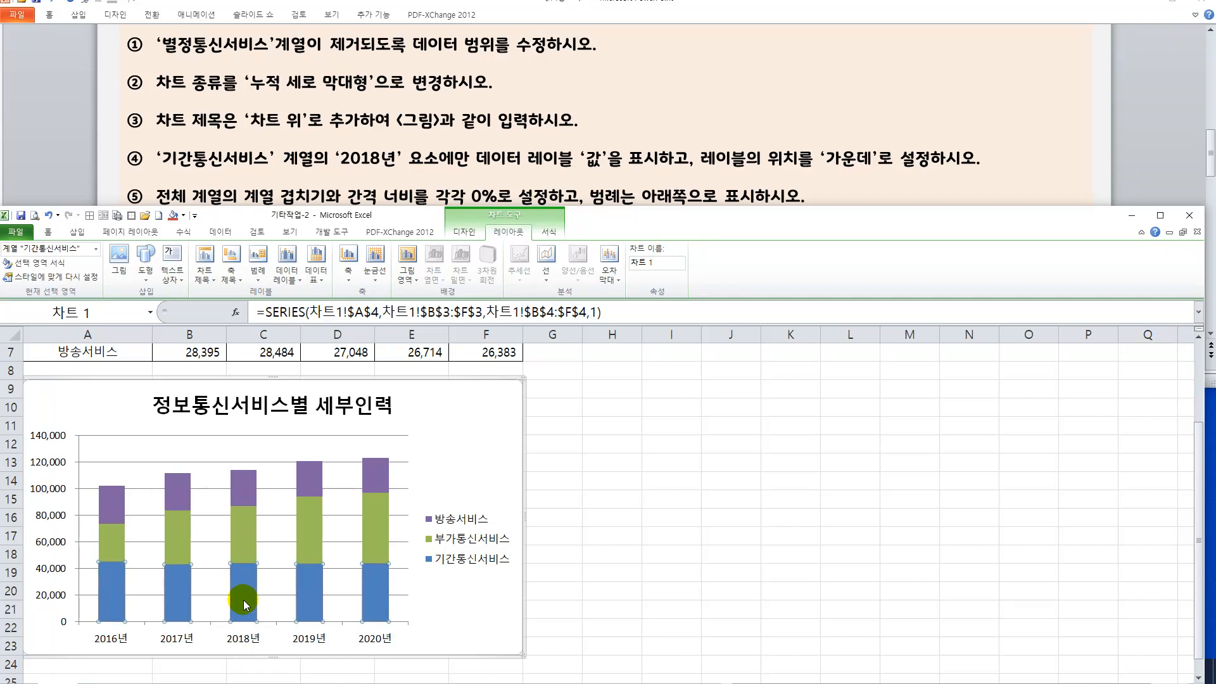
click(245, 602)
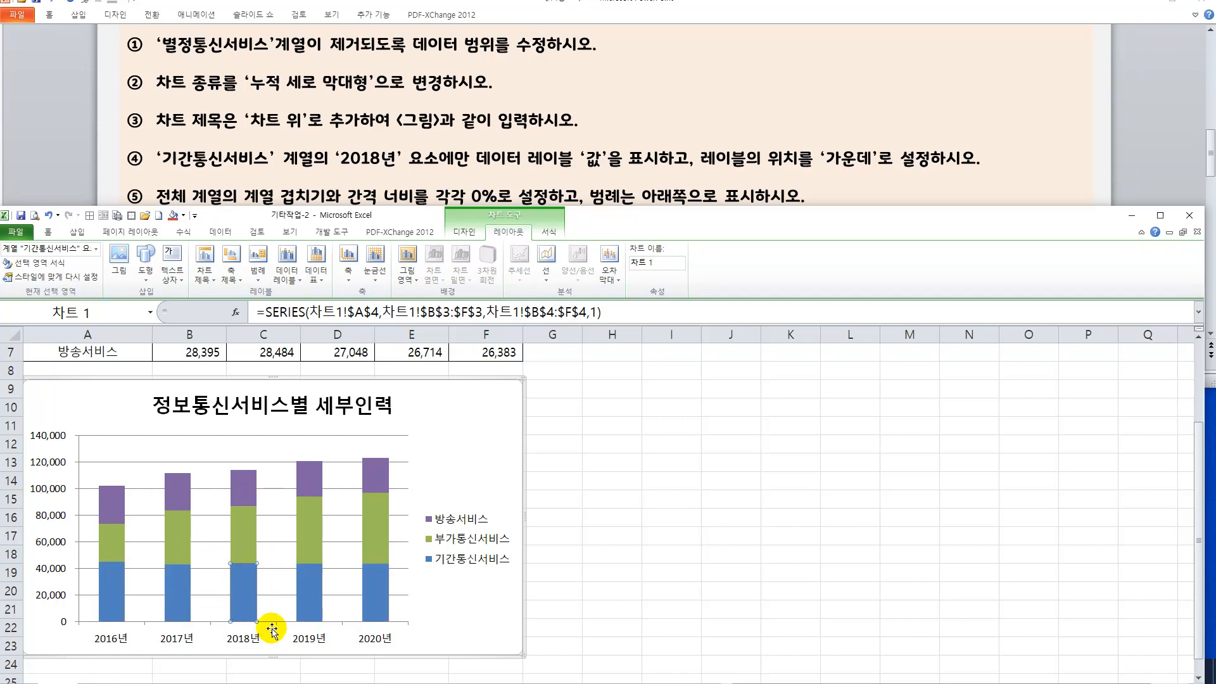
right_click(250, 582)
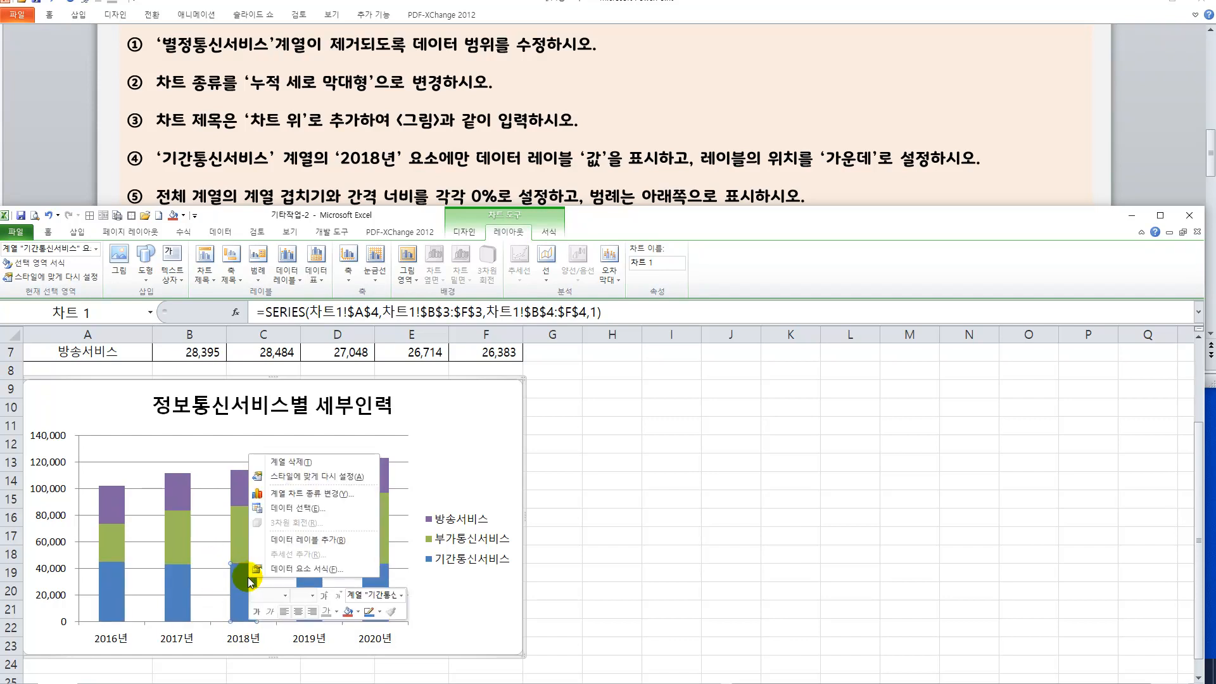
click(274, 540)
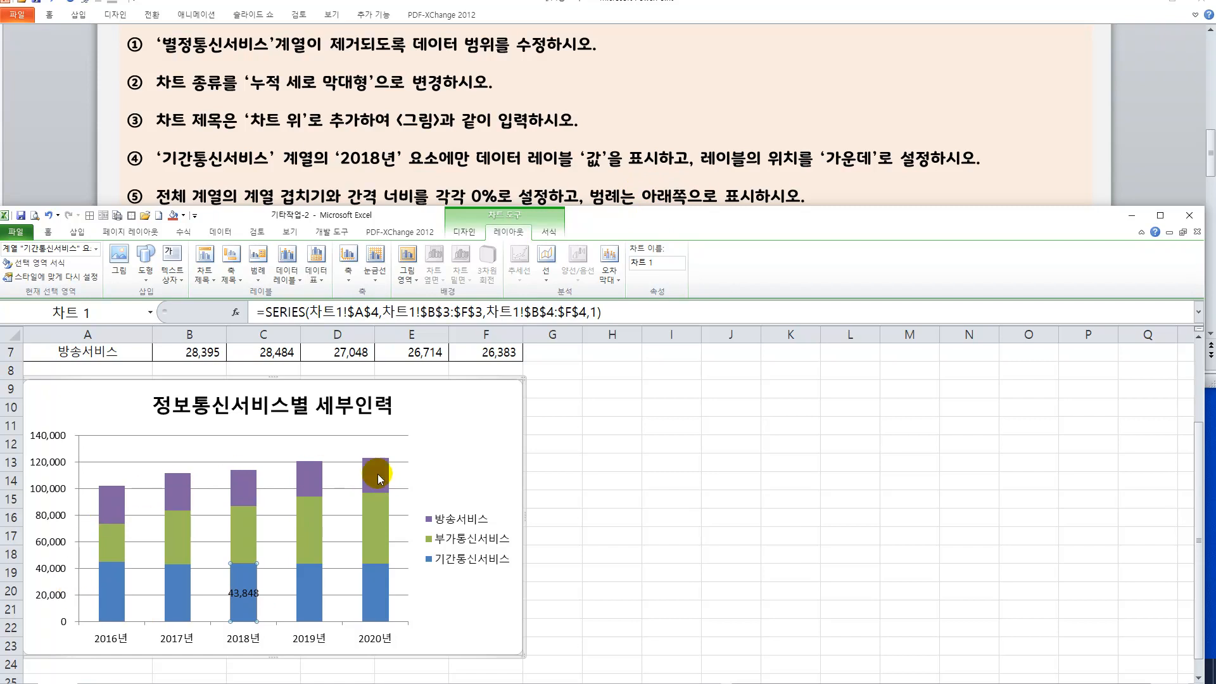
Set both the series overlap (계열 겹치기) and the gap width (간격 너비) of the columns to 0%.
click(315, 597)
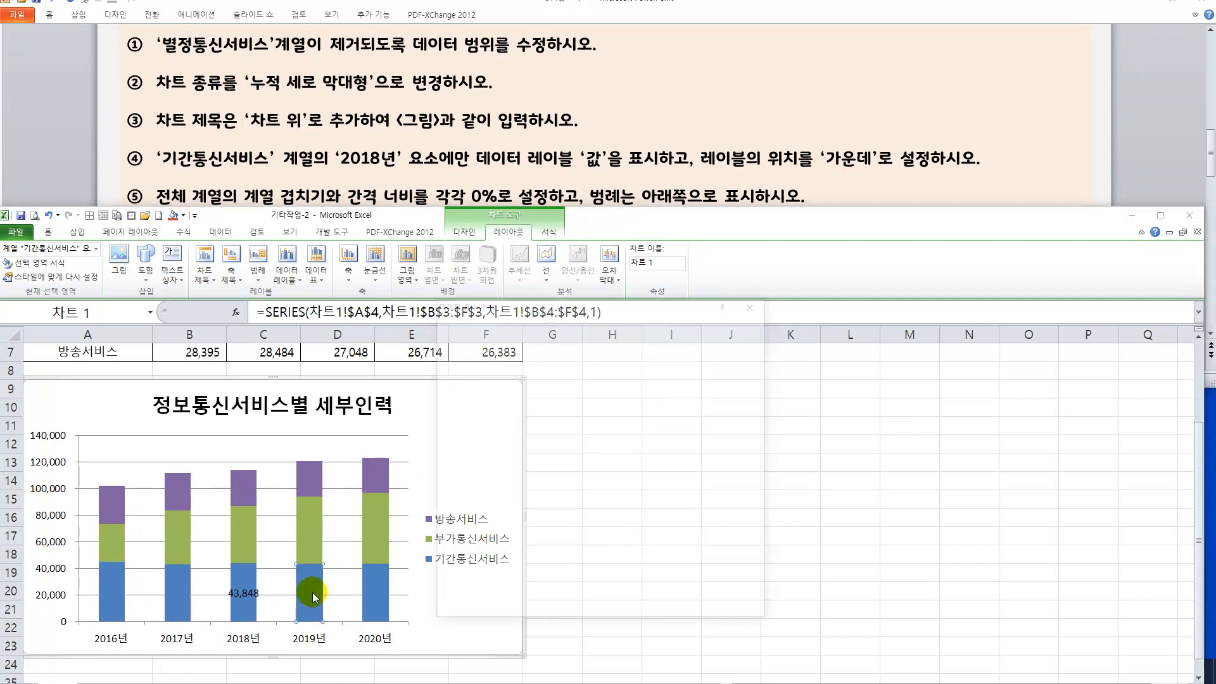
double_click(314, 597)
drag(556, 307, 637, 342)
drag(747, 409, 722, 404)
text(0)
key(Tab)
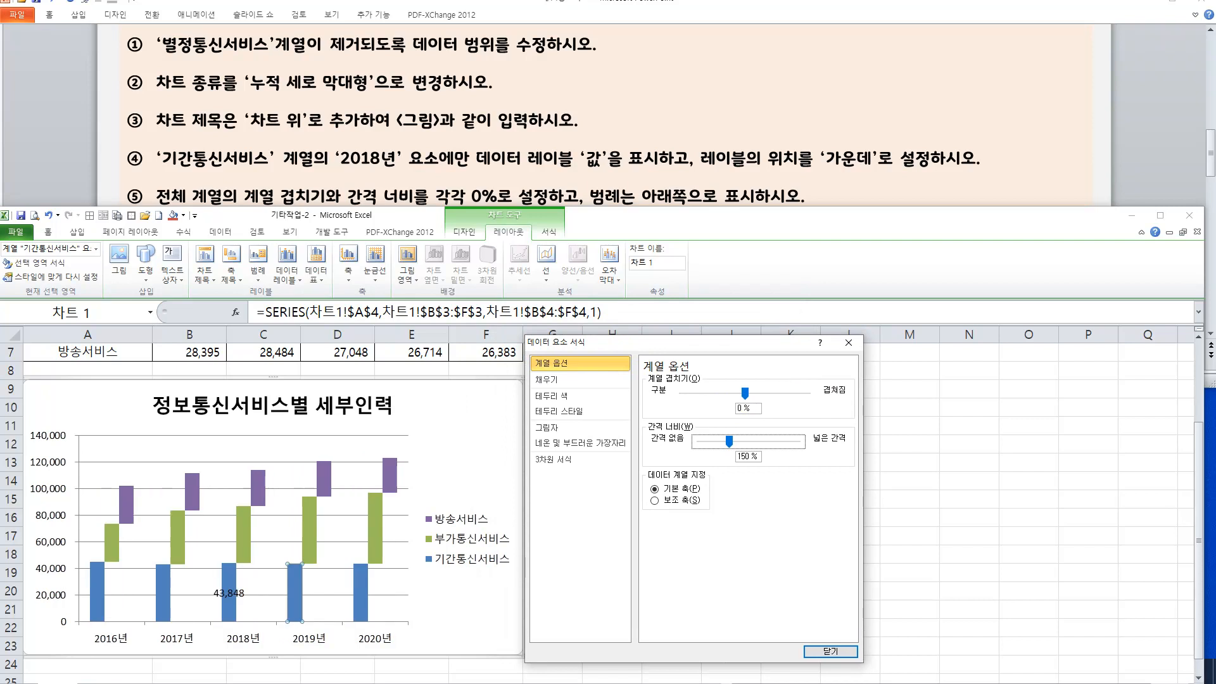
text(0)
key(Tab)
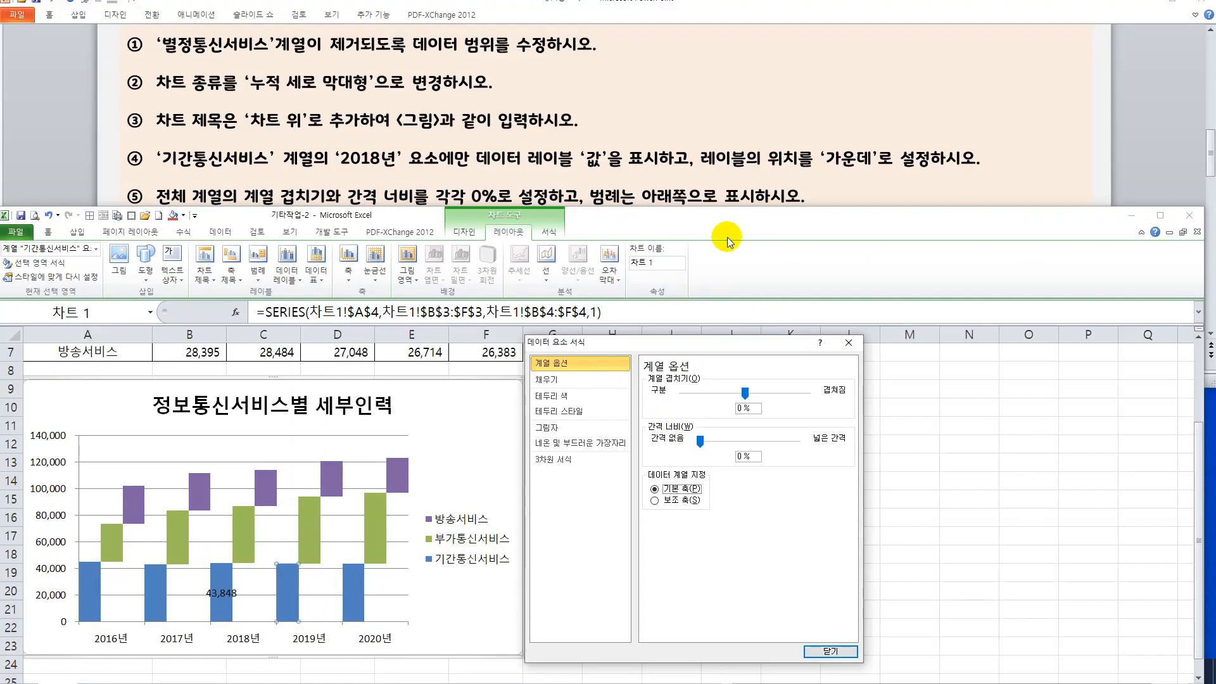
Place the chart legend at the bottom (아래쪽) and finish formatting the chart.
click(474, 540)
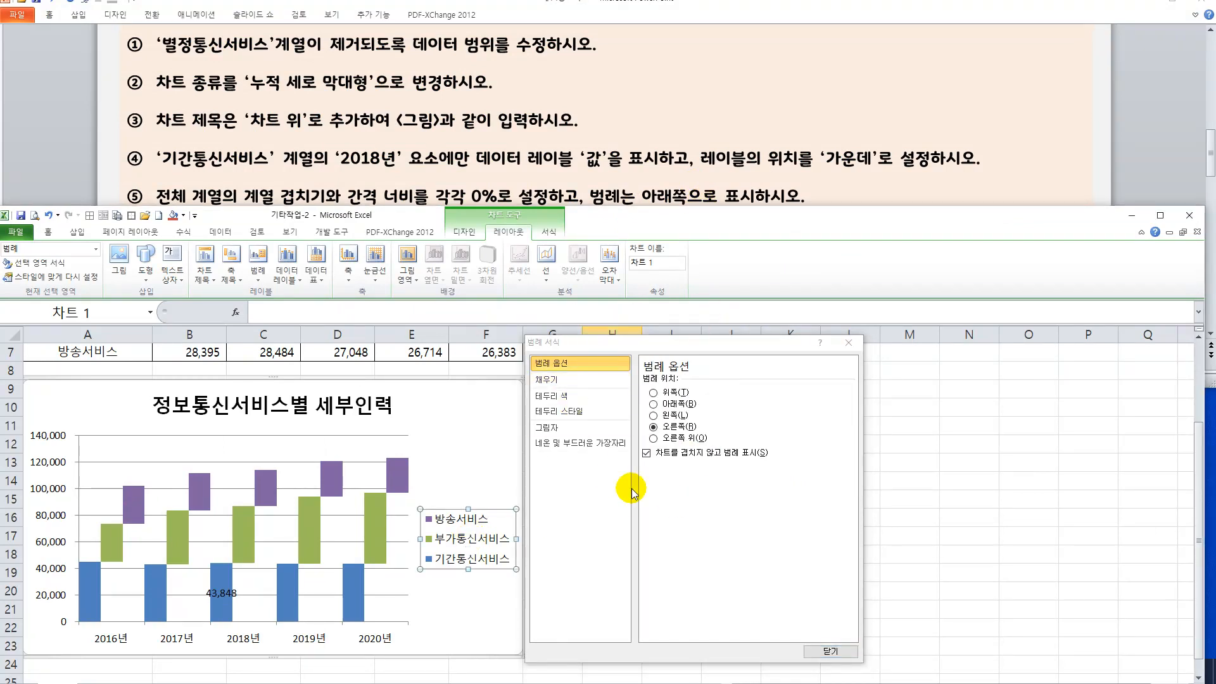
click(654, 403)
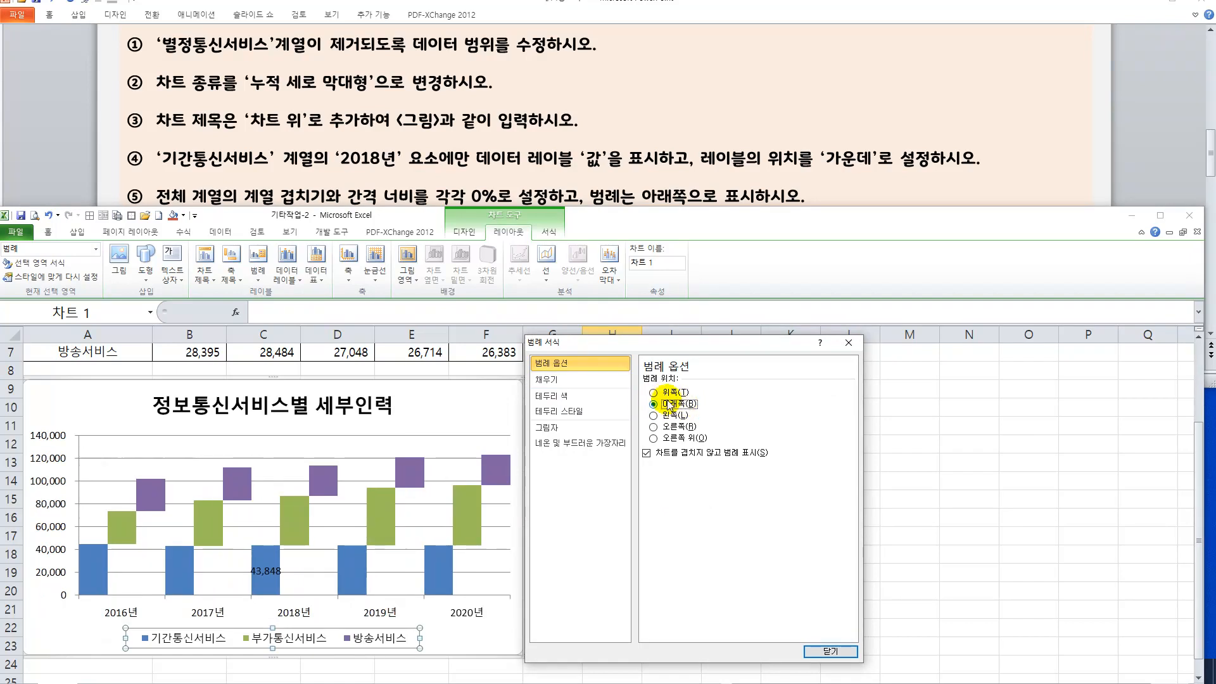
click(817, 649)
click(774, 535)
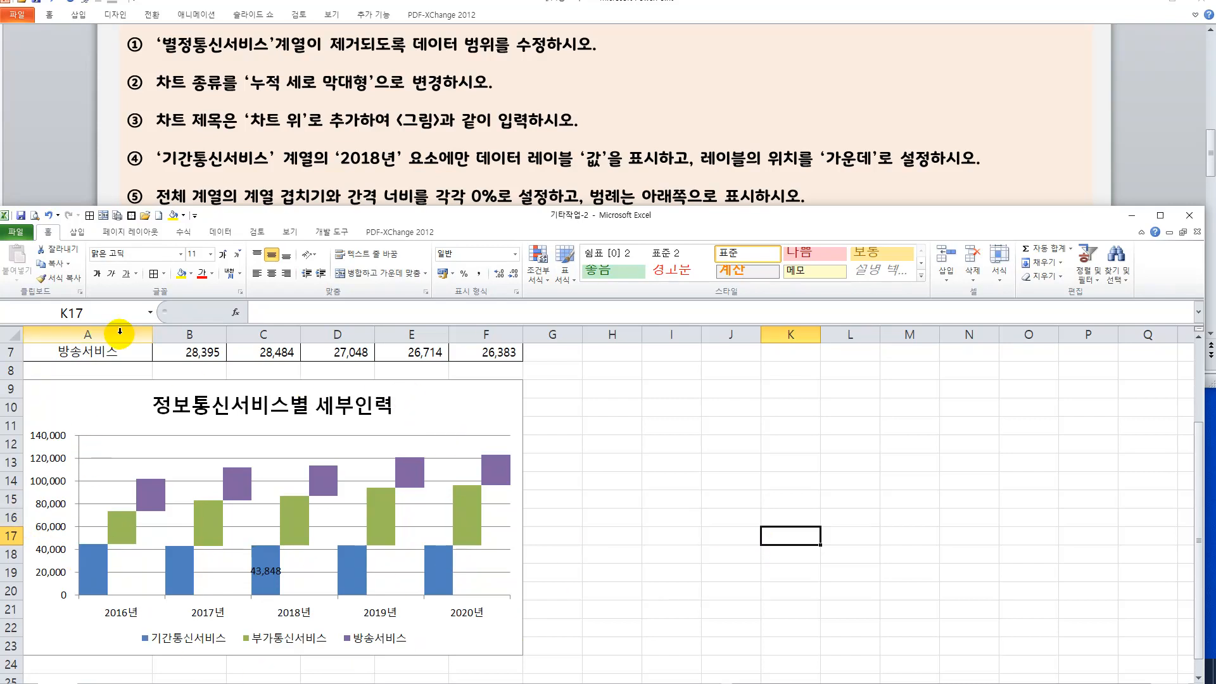
click(601, 428)
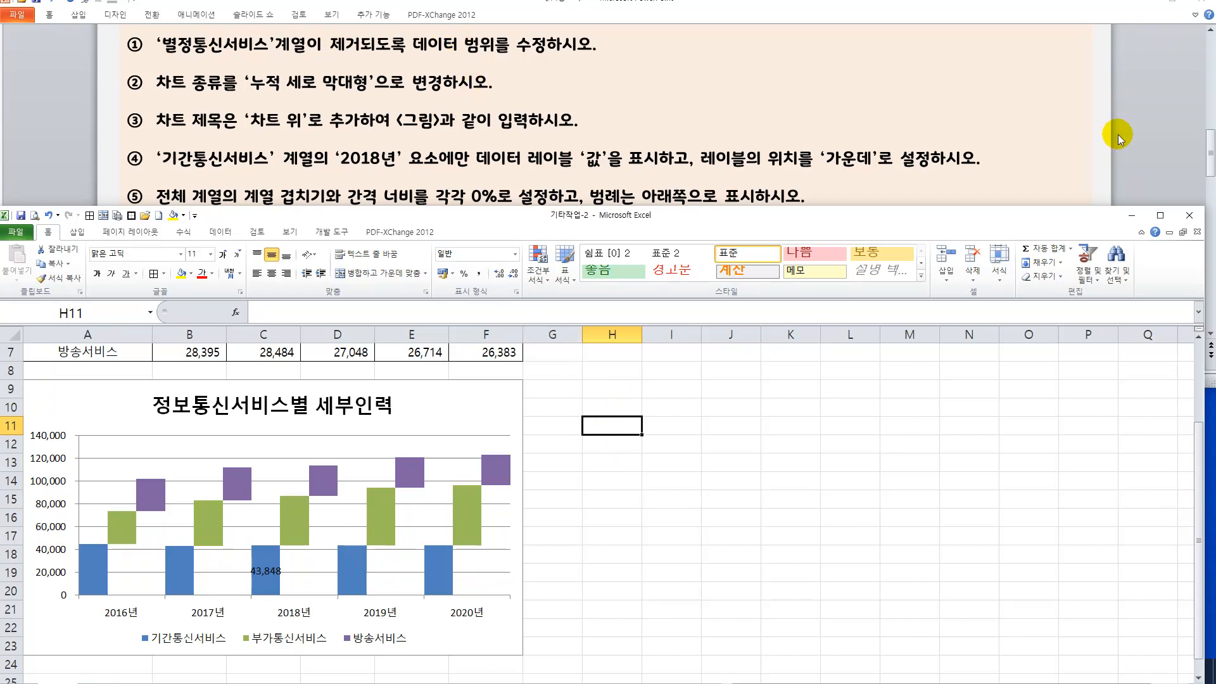
Switch to the PowerPoint instructions and advance to slide 3 with the next chart task.
click(1122, 111)
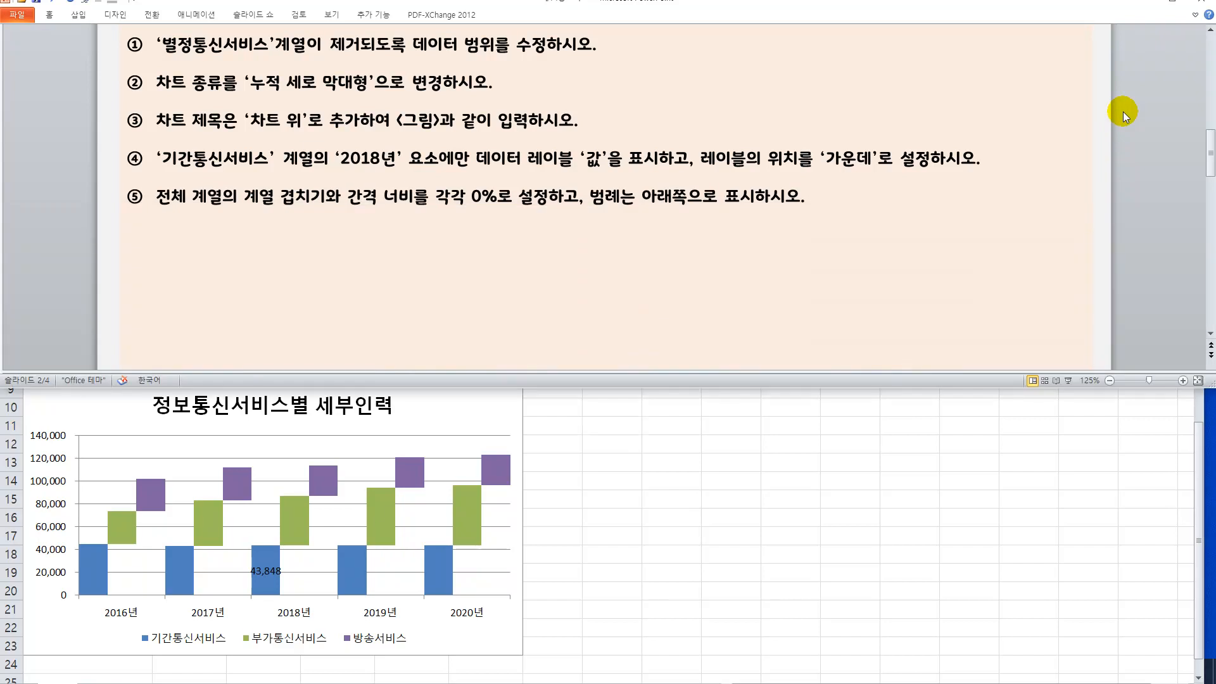
scroll(1123, 111, down, 1)
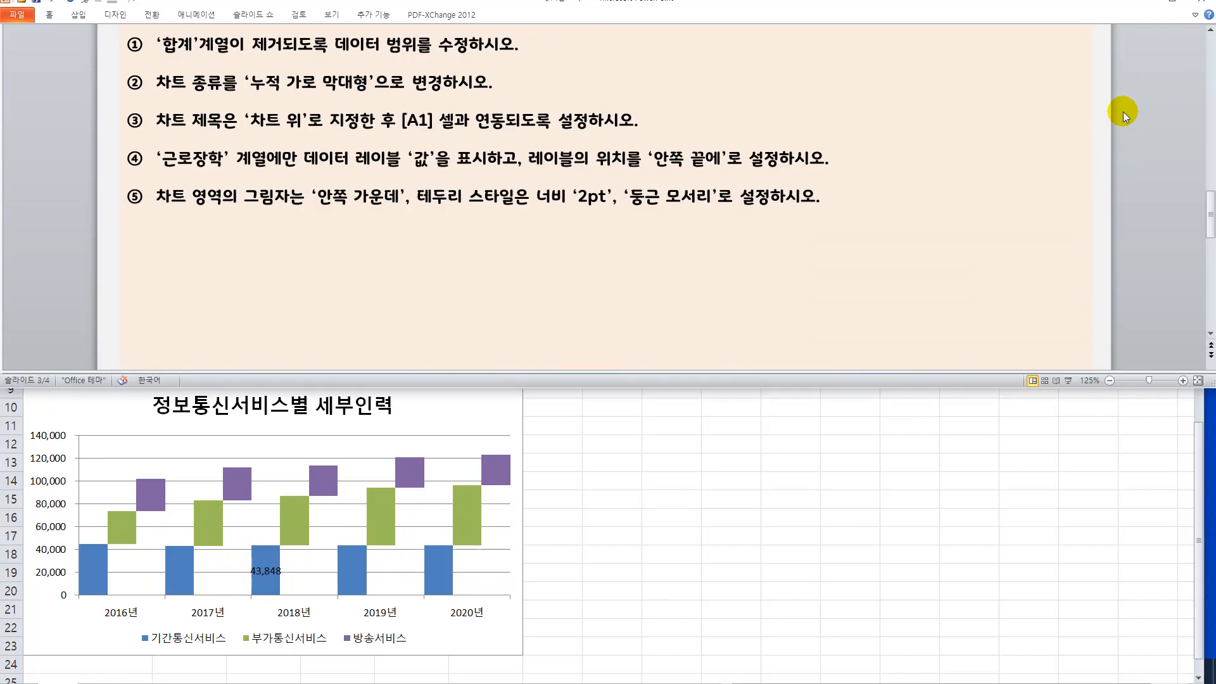
Switch back to the Excel workbook and open the 차트2 sheet with the 학년별 장학금 현황 data and chart.
click(645, 536)
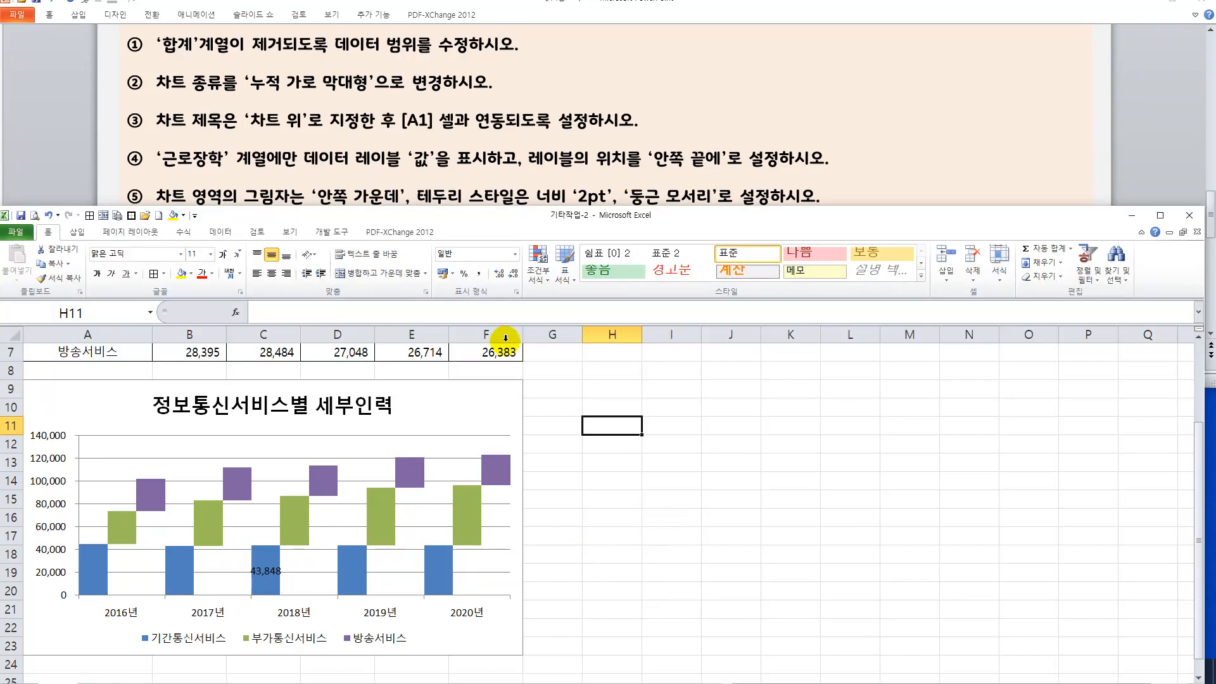
drag(516, 221, 521, 169)
click(152, 638)
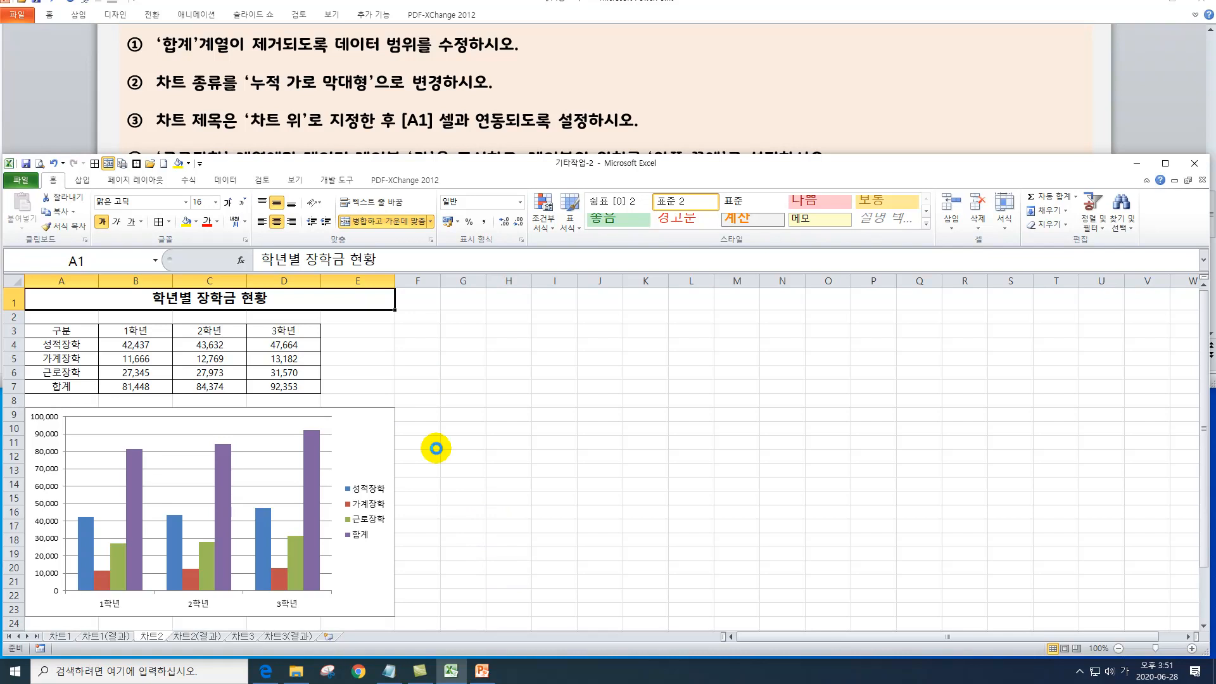
ctrl+scroll(437, 448, up, 3)
scroll(551, 475, down, 3)
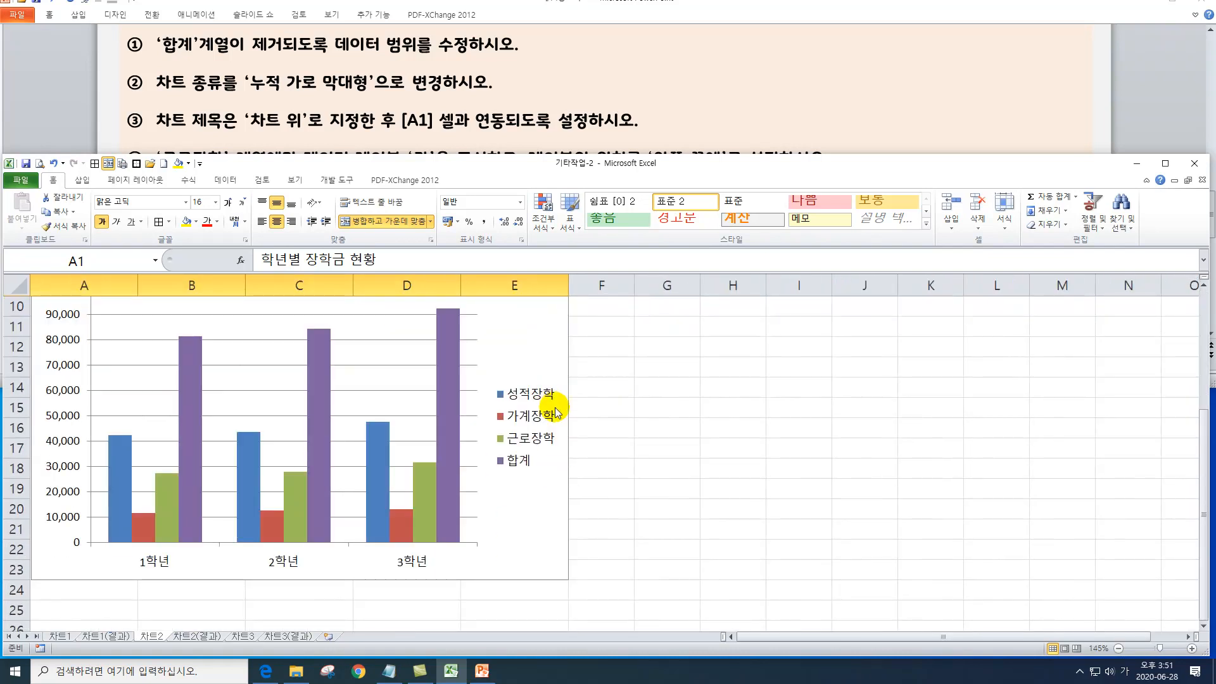
scroll(554, 396, up, 1)
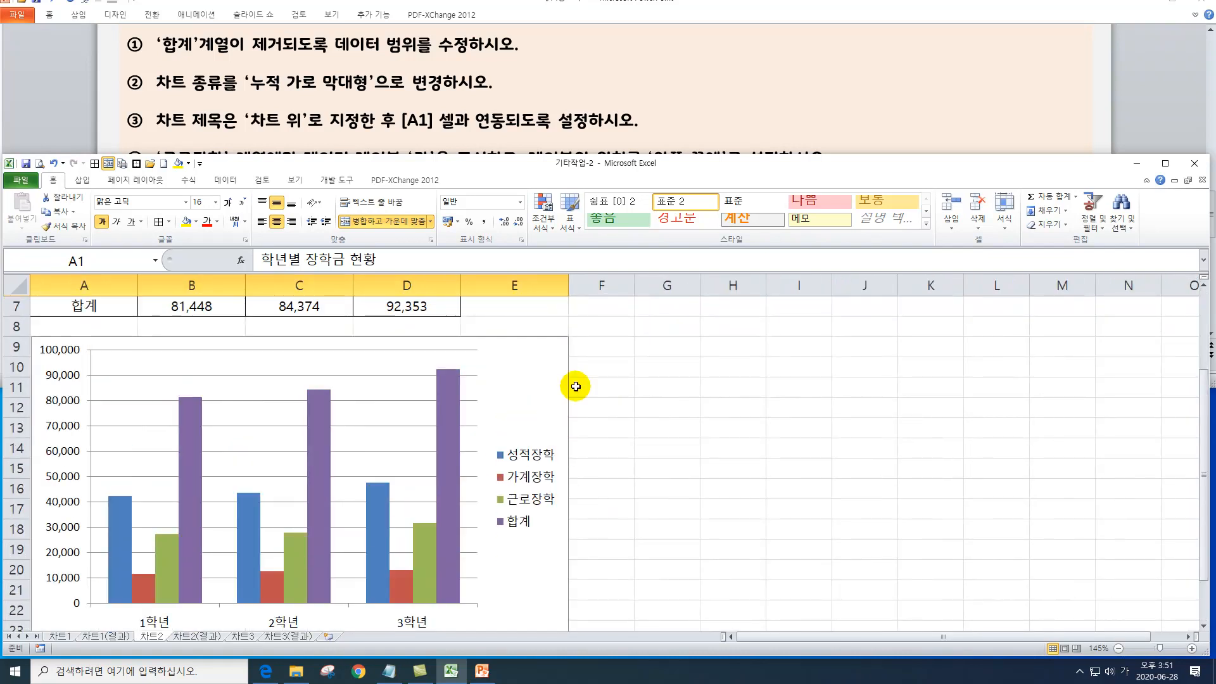
Remove the 합계 series from the chart on the 차트2 sheet.
click(438, 181)
drag(467, 164, 463, 200)
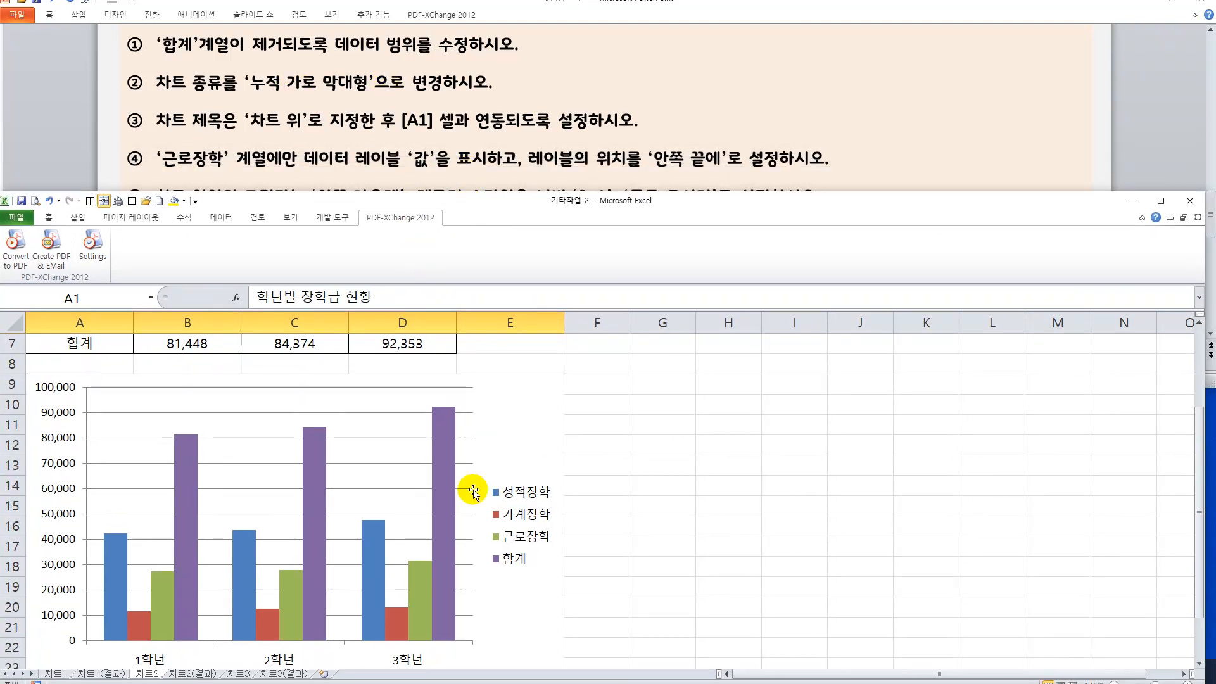
click(311, 467)
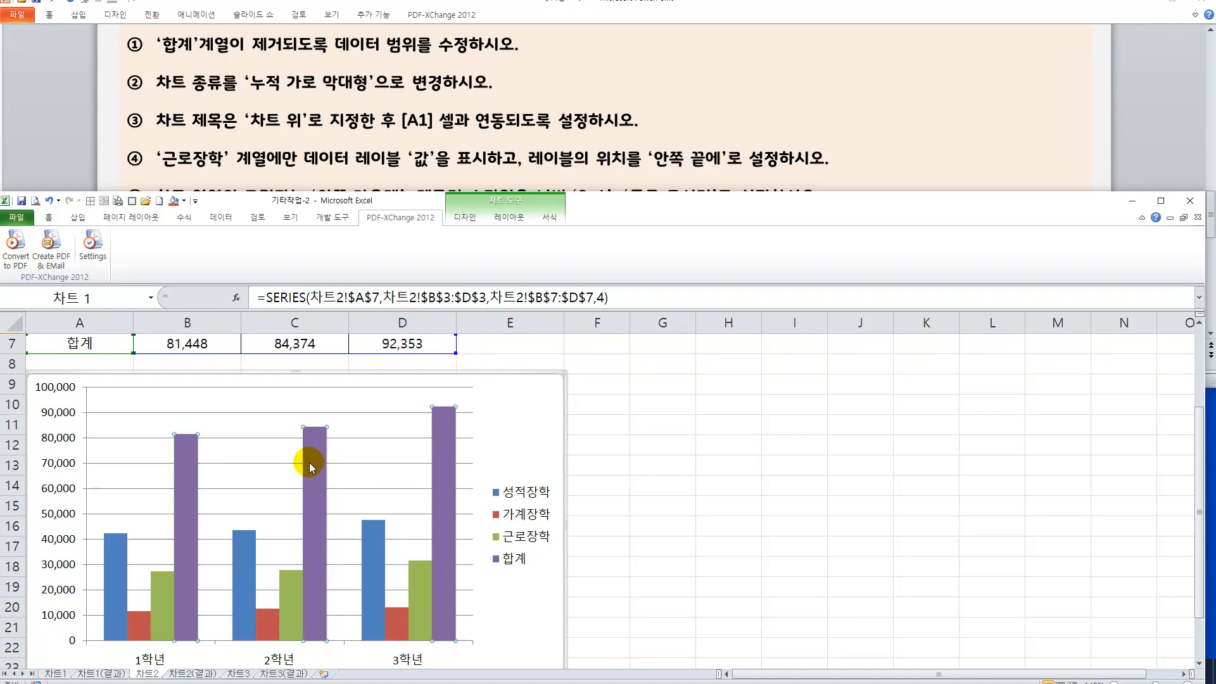
key(Delete)
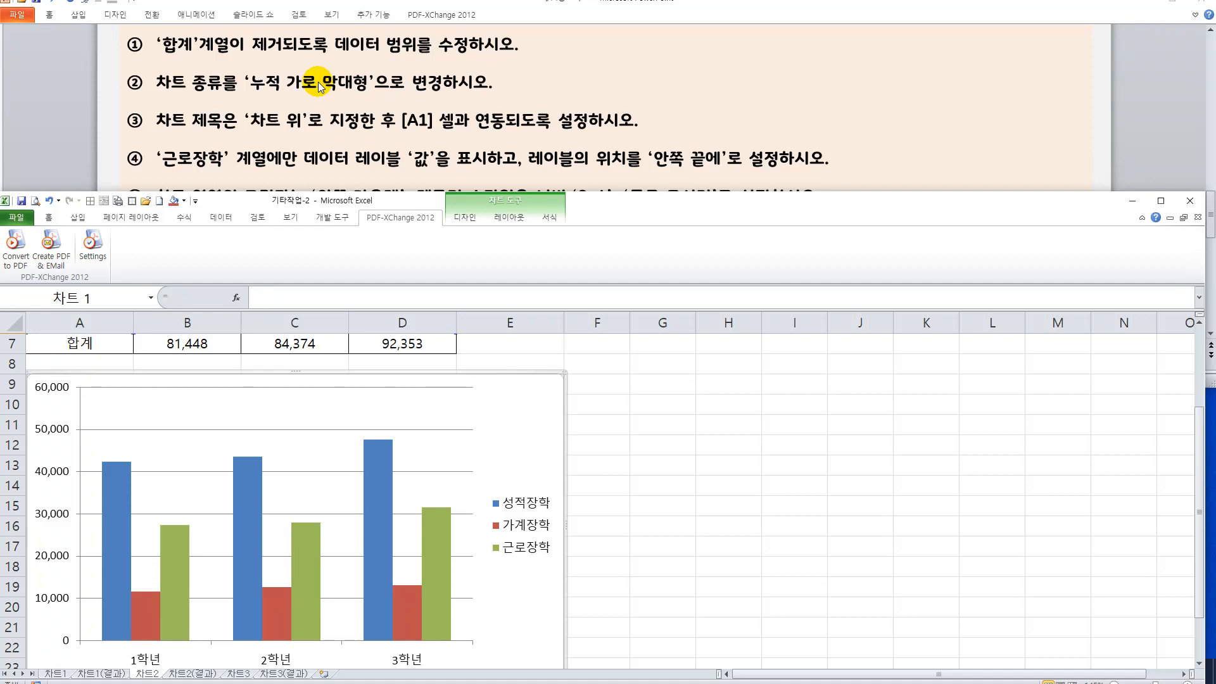
Change the chart type to stacked horizontal bar (누적 가로 막대형).
right_click(519, 419)
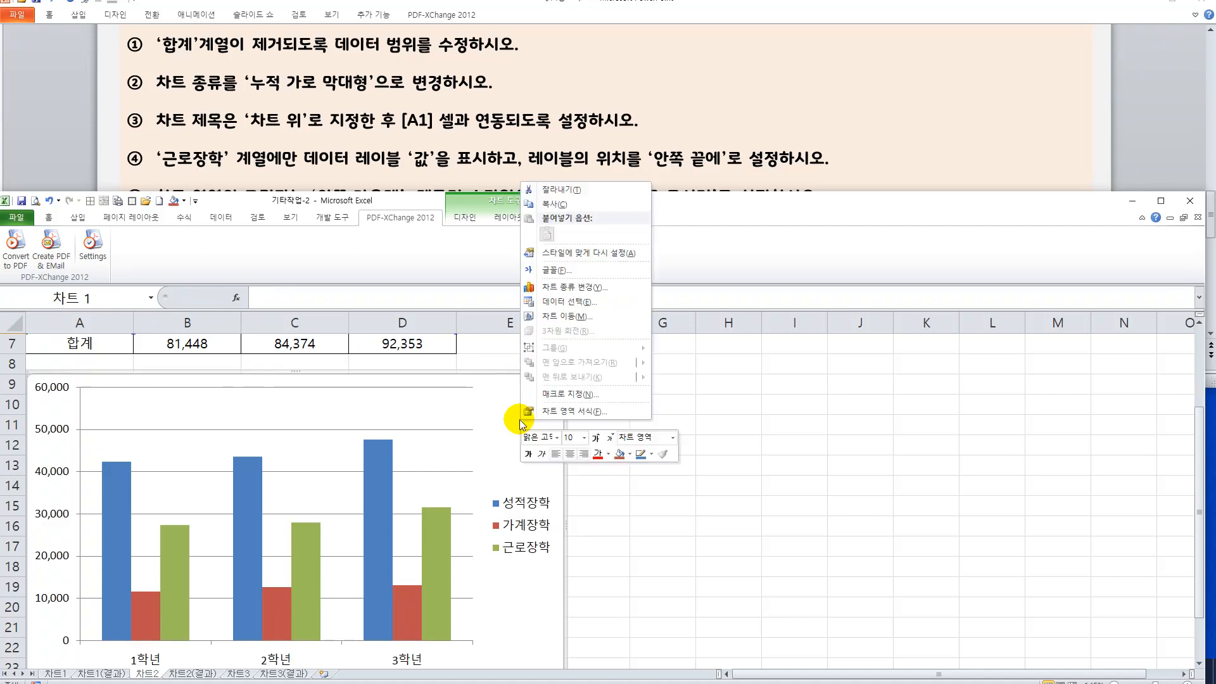
click(573, 288)
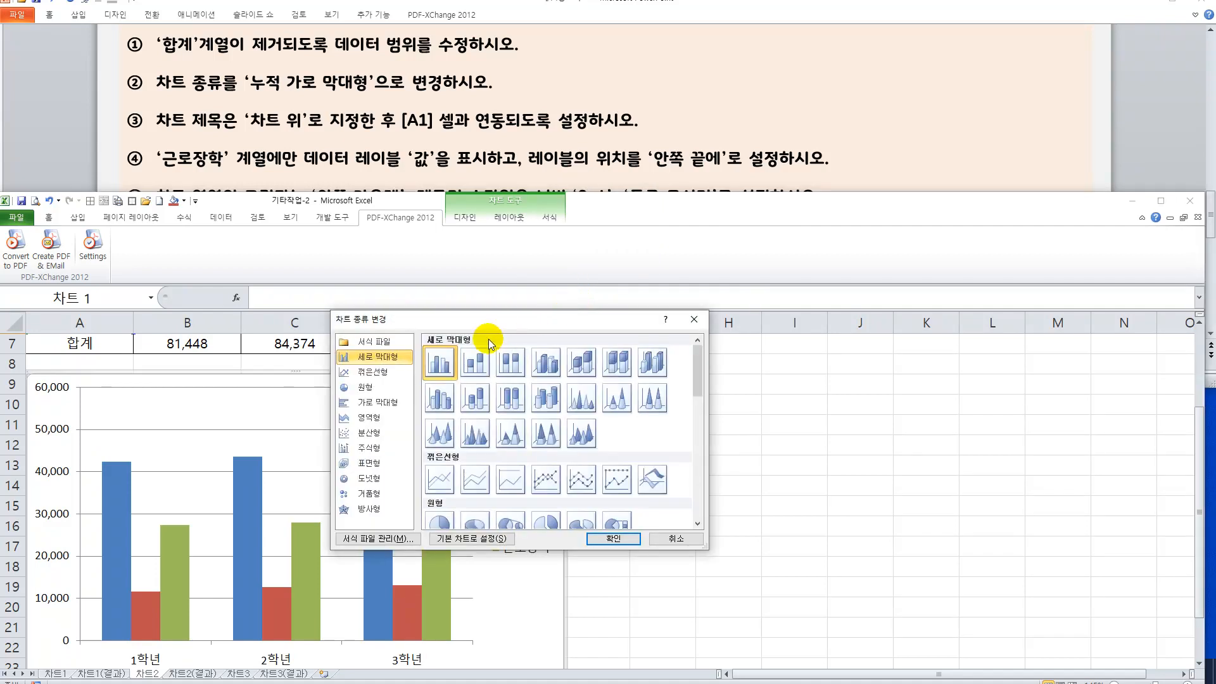
click(393, 402)
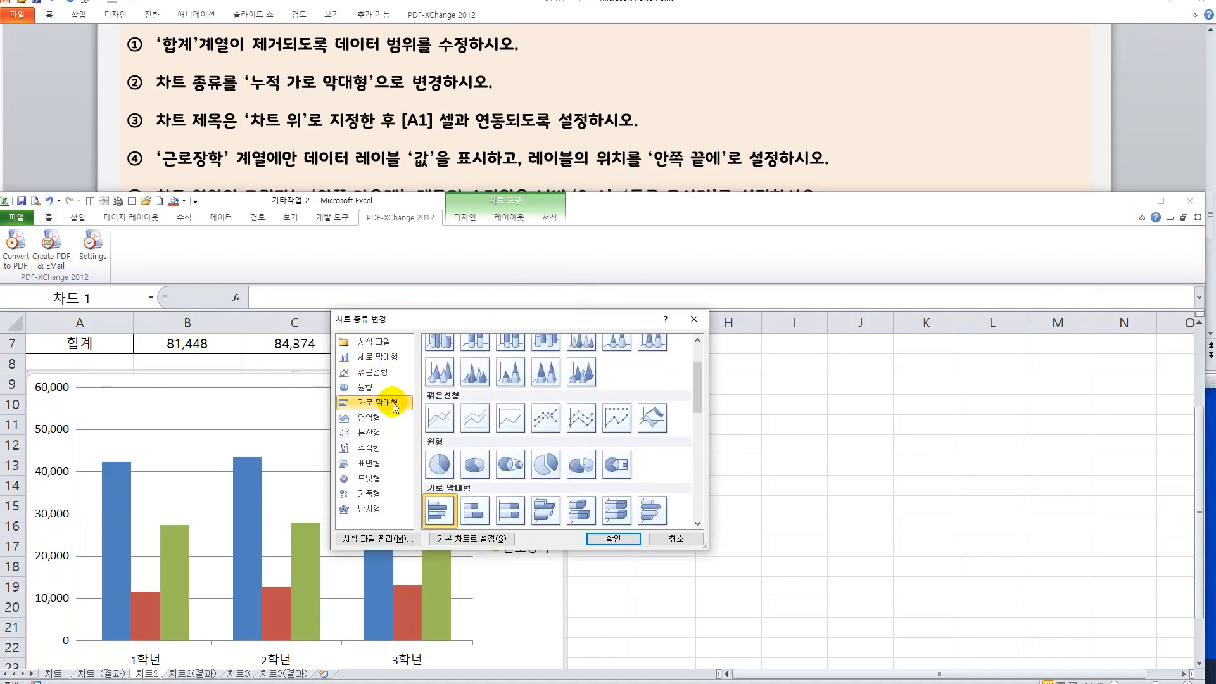
click(477, 504)
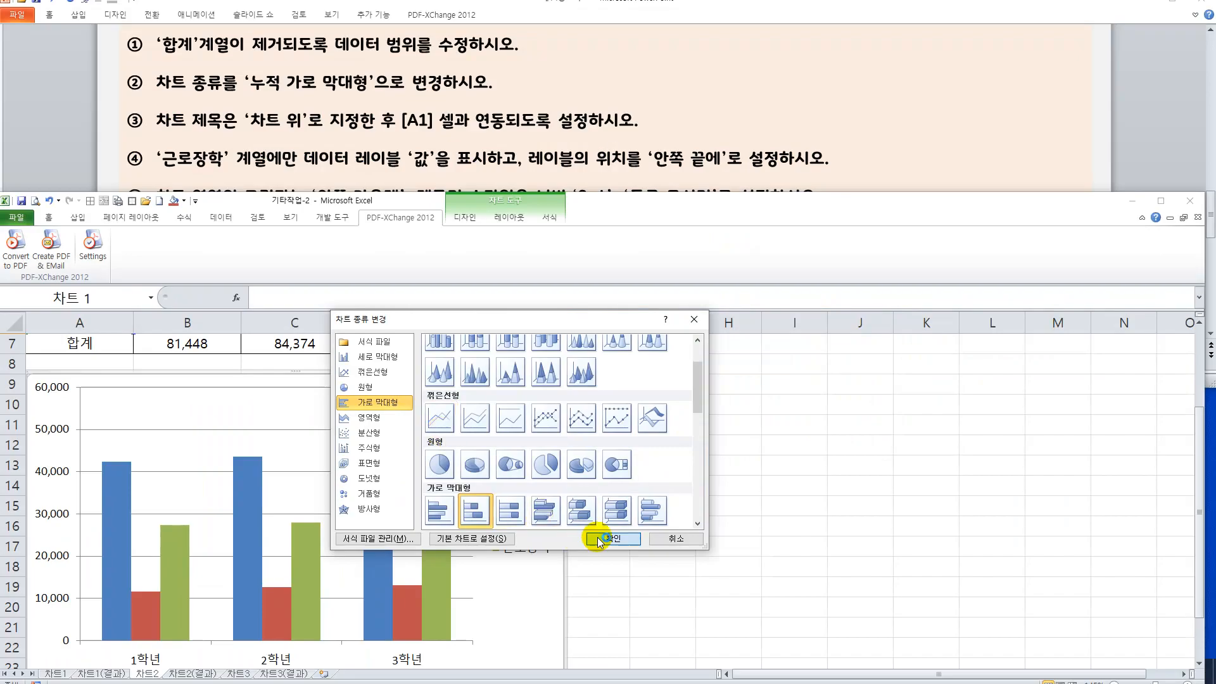
click(952, 556)
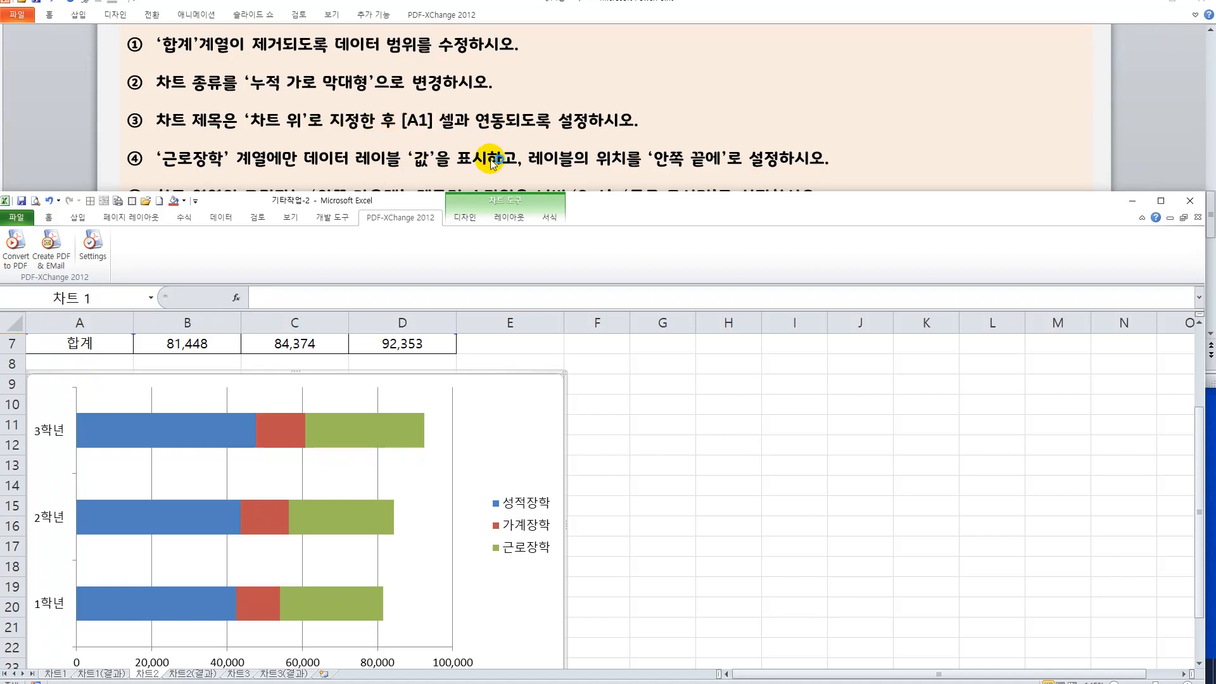
Add a chart title positioned above the chart (차트 위).
click(510, 222)
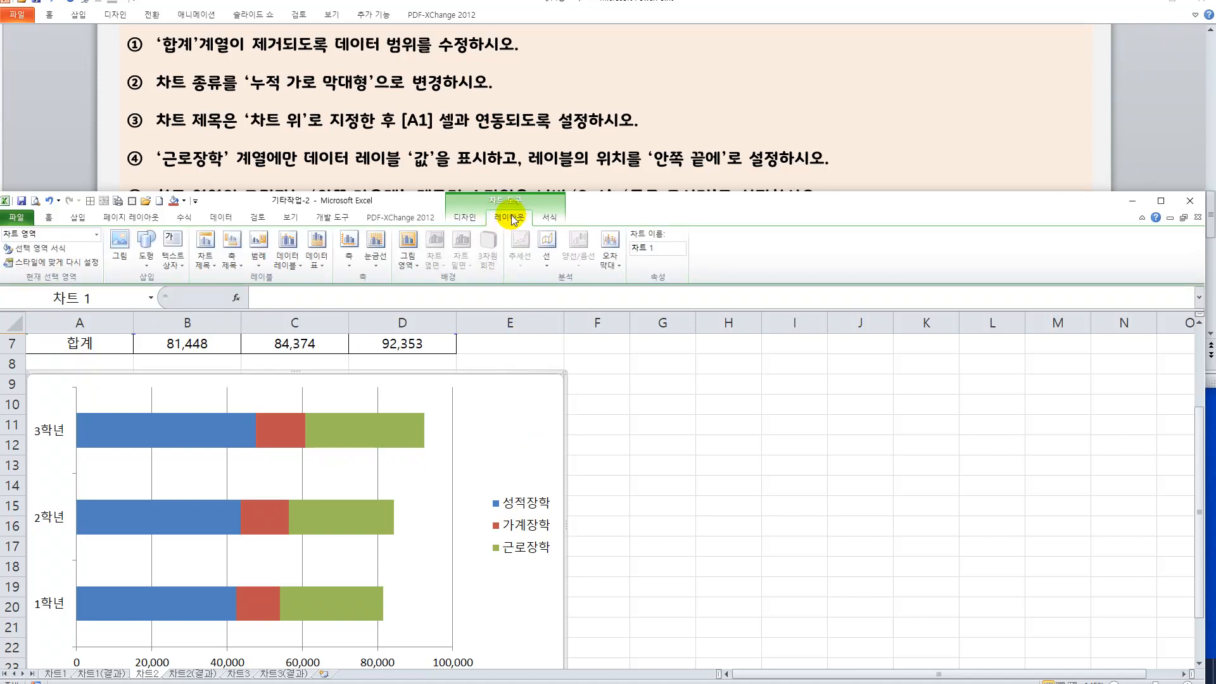
click(204, 259)
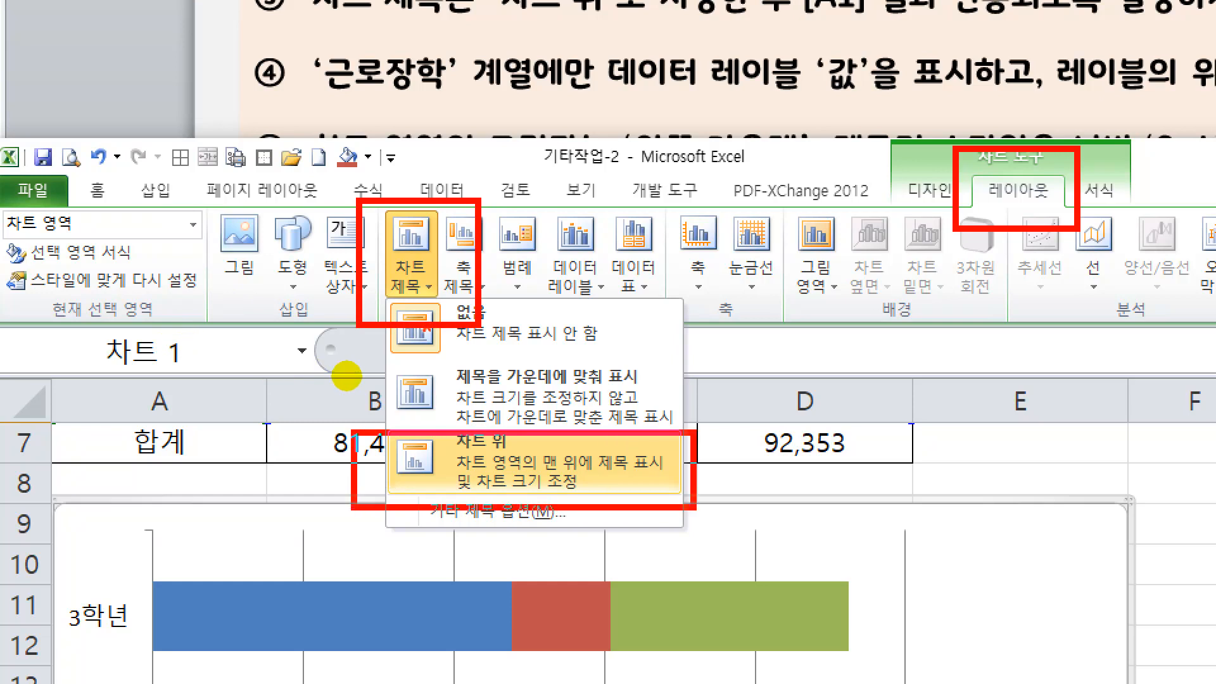
key(Escape)
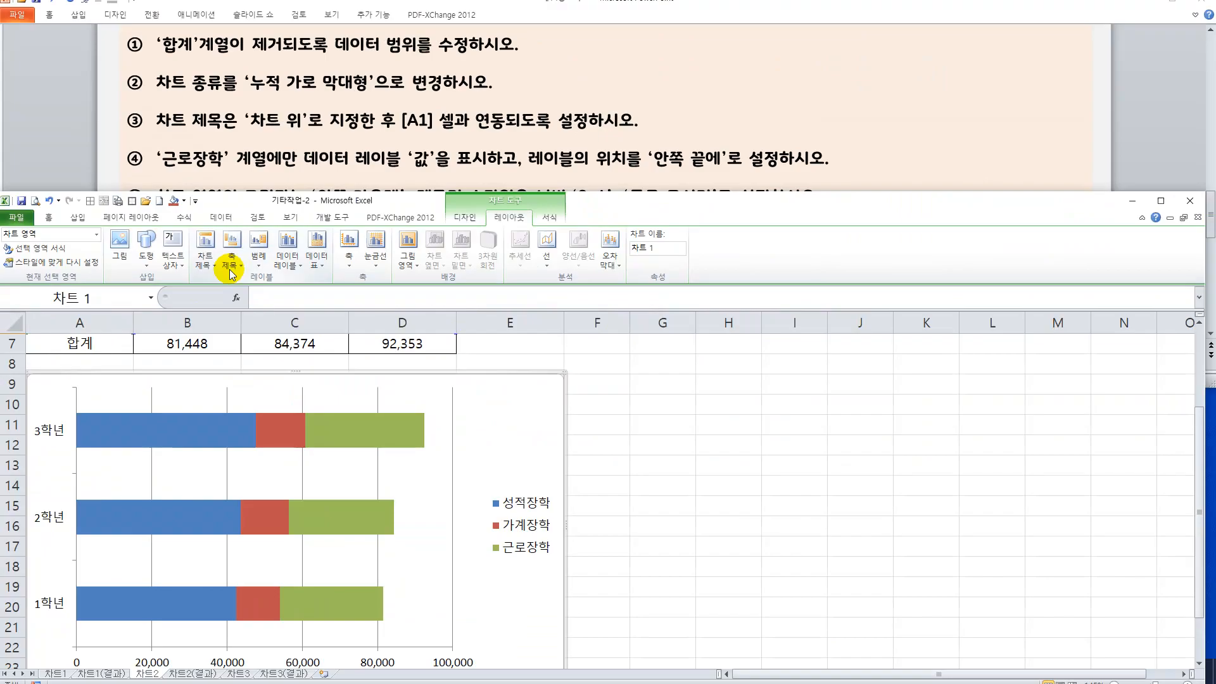
click(216, 255)
click(234, 342)
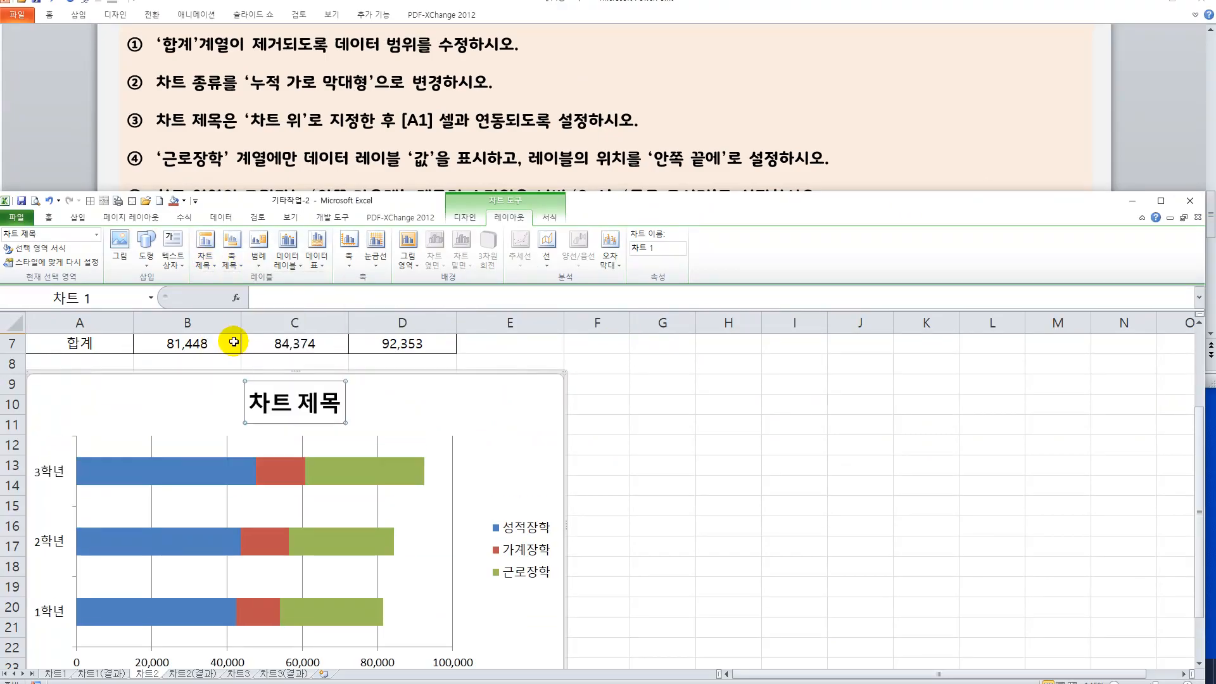
Link the chart title to cell A1 of the 차트2 sheet with a formula reference.
scroll(361, 387, up, 2)
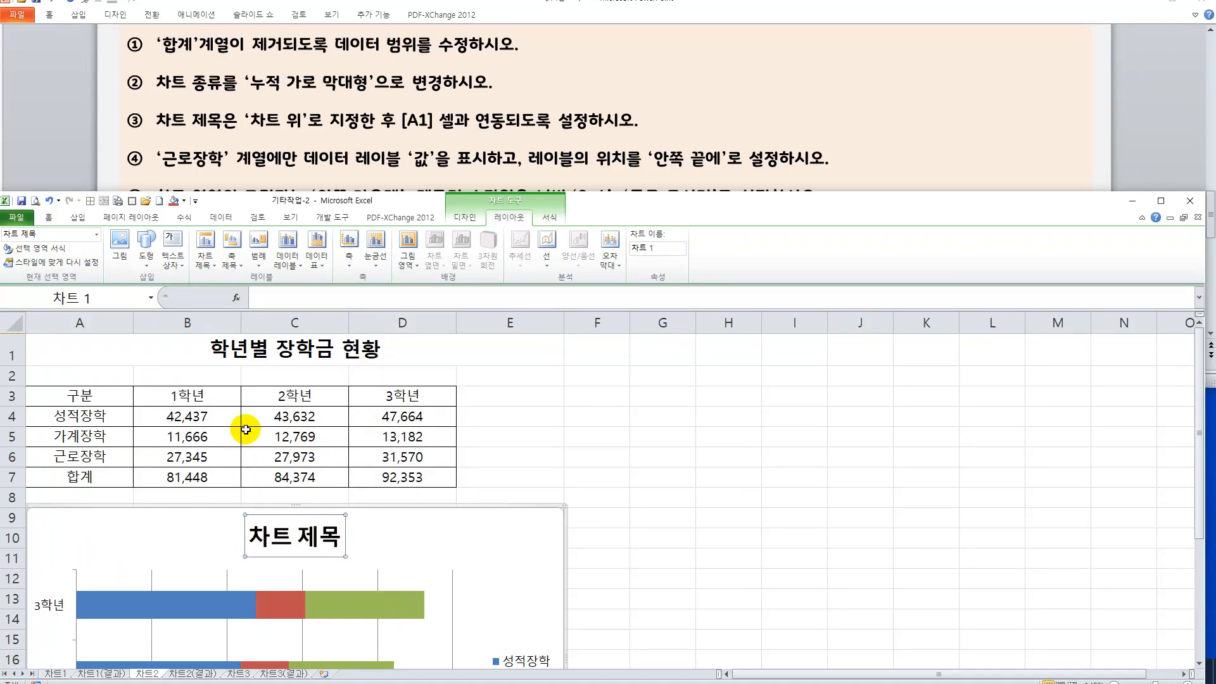
click(259, 297)
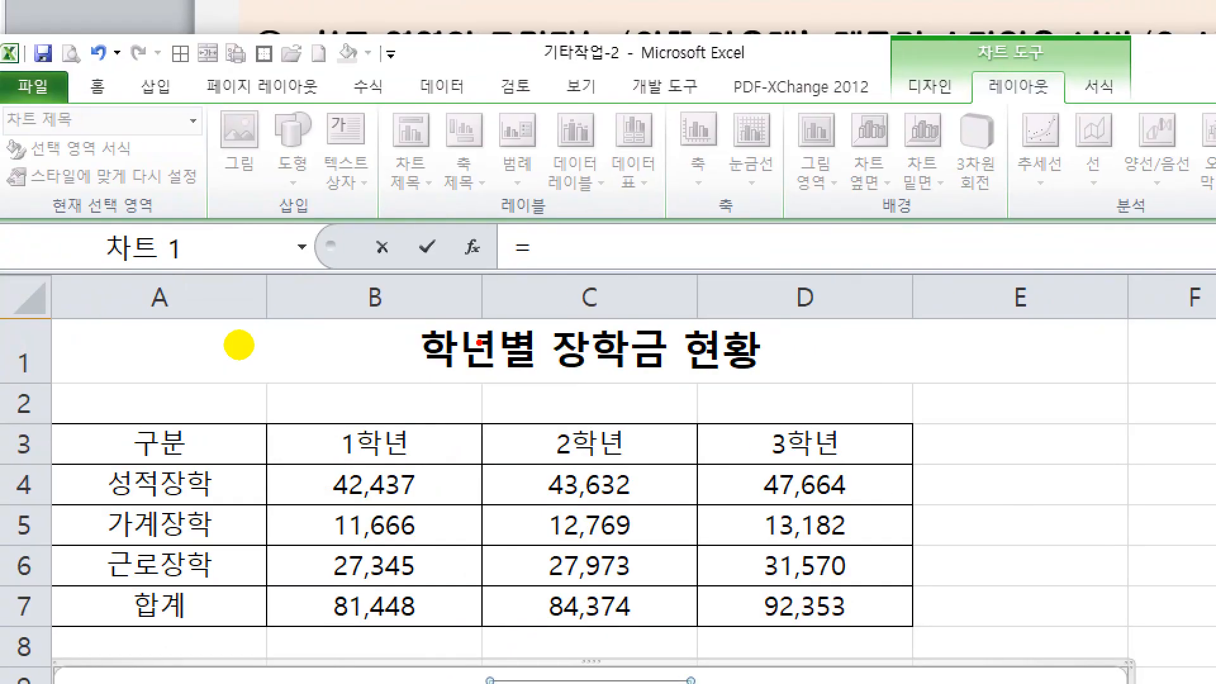
mouse_move(598, 350)
mouse_down()
mouse_move(586, 381)
mouse_move(466, 358)
mouse_move(624, 303)
mouse_move(592, 387)
mouse_up()
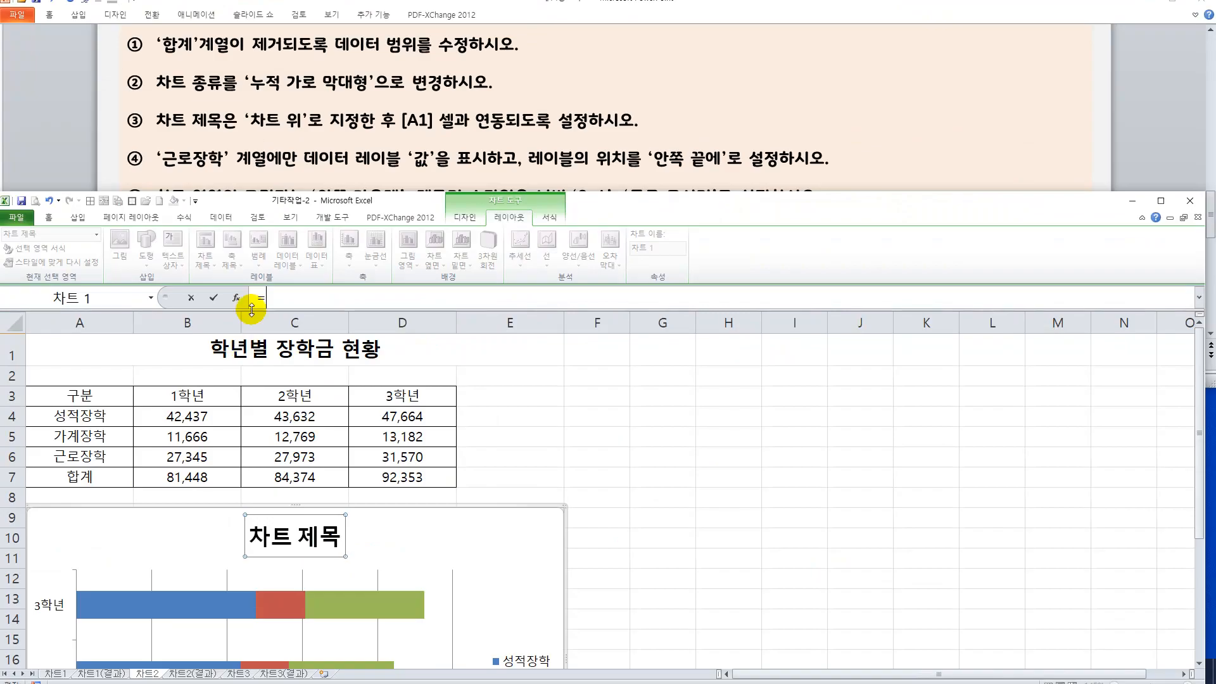
click(502, 326)
key(Return)
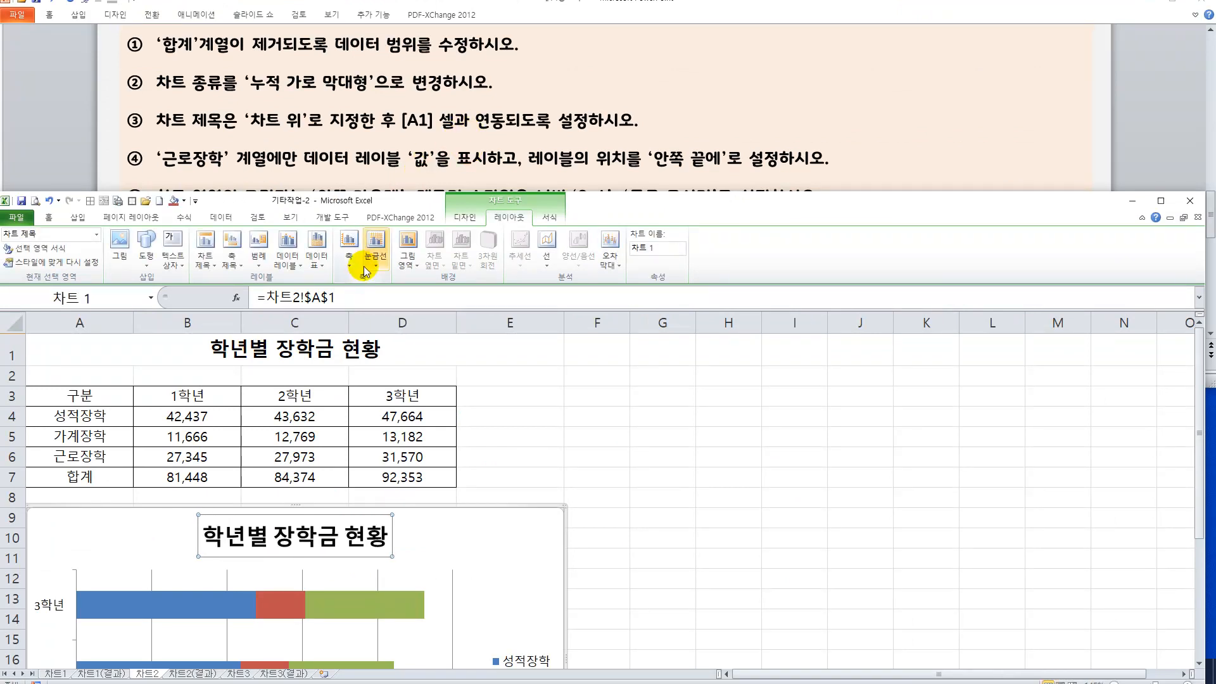
Add value data labels to only the 근로장학 series.
scroll(504, 437, down, 3)
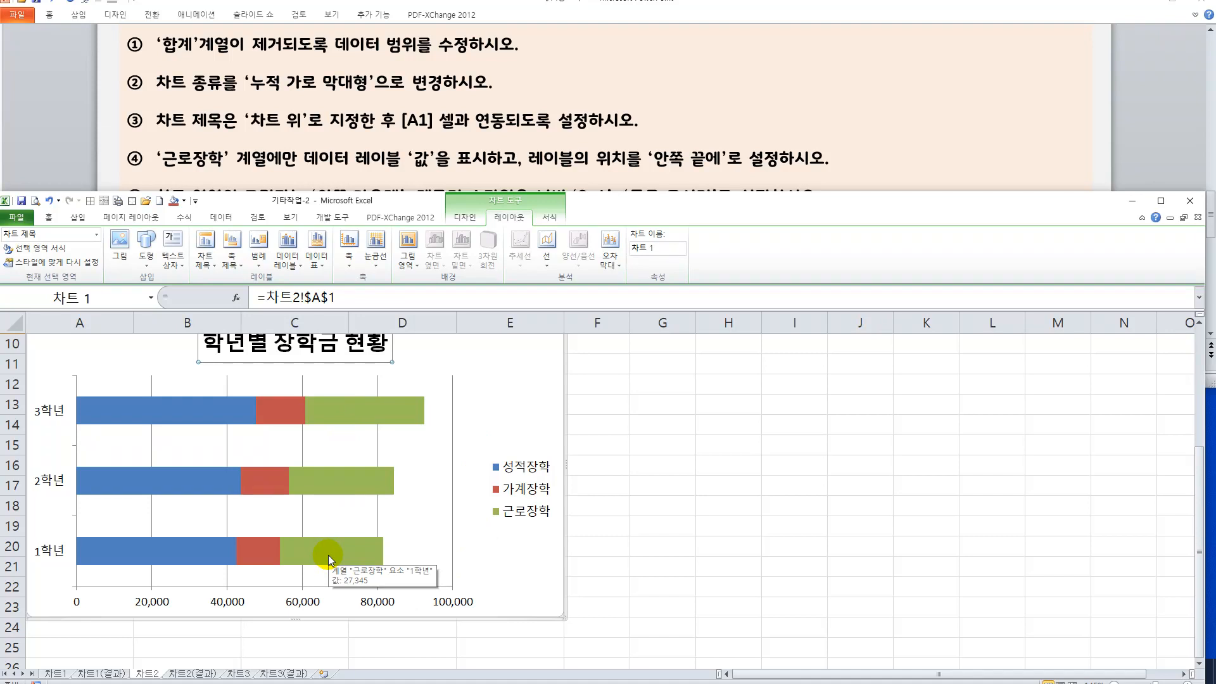
right_click(335, 481)
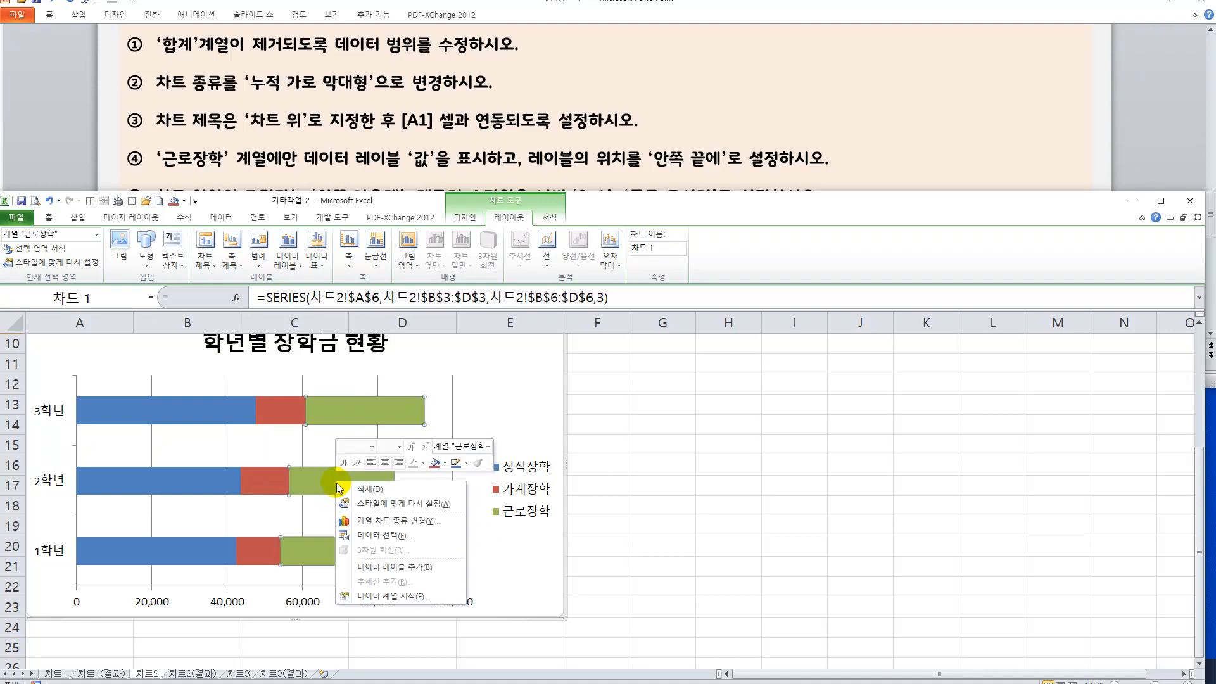
click(378, 573)
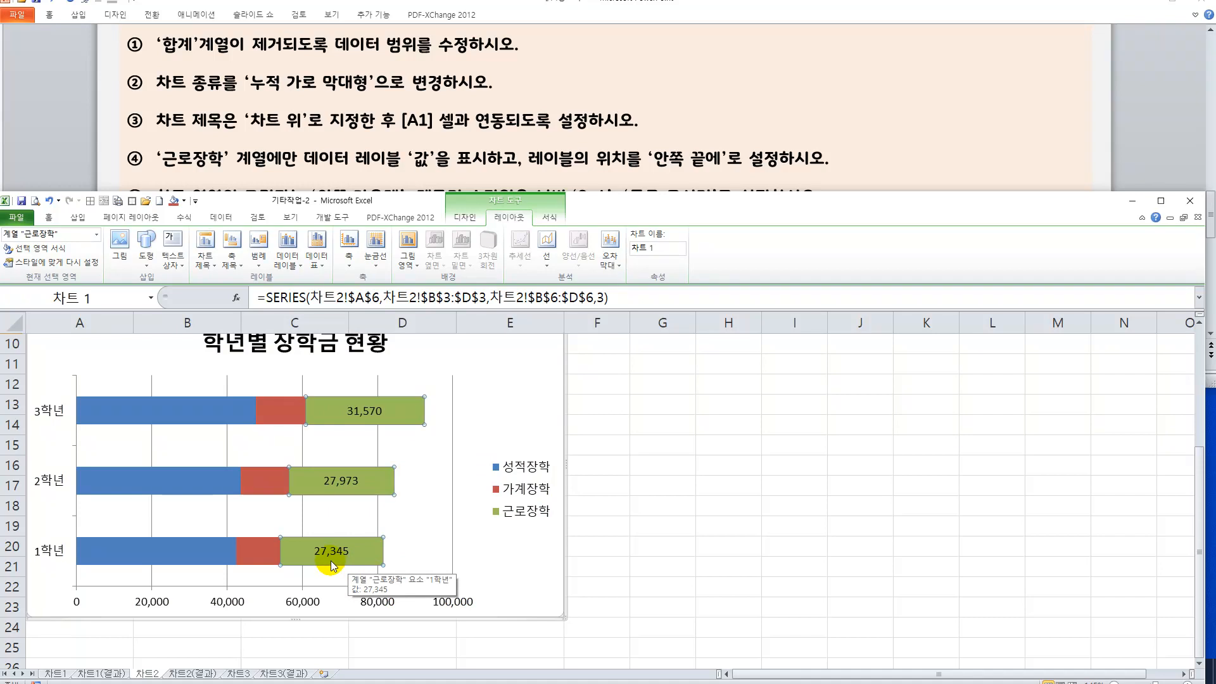
Set the label position of all 근로장학 data labels to inside end (안쪽 끝에).
click(342, 483)
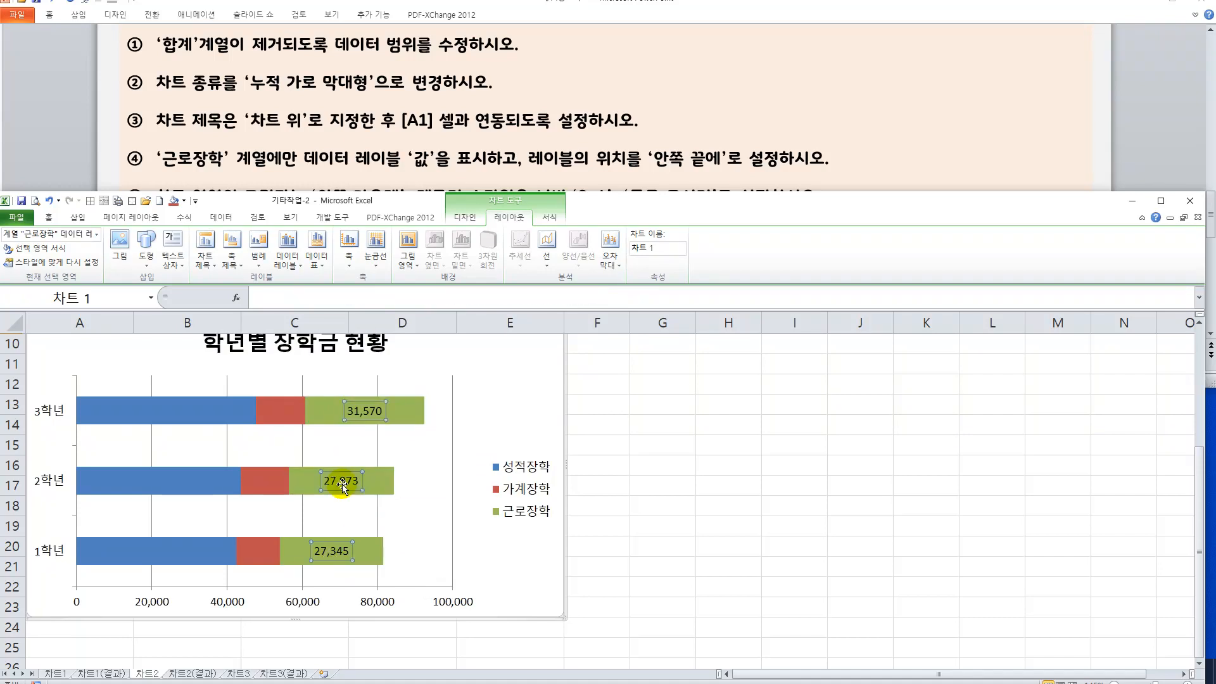
double_click(342, 485)
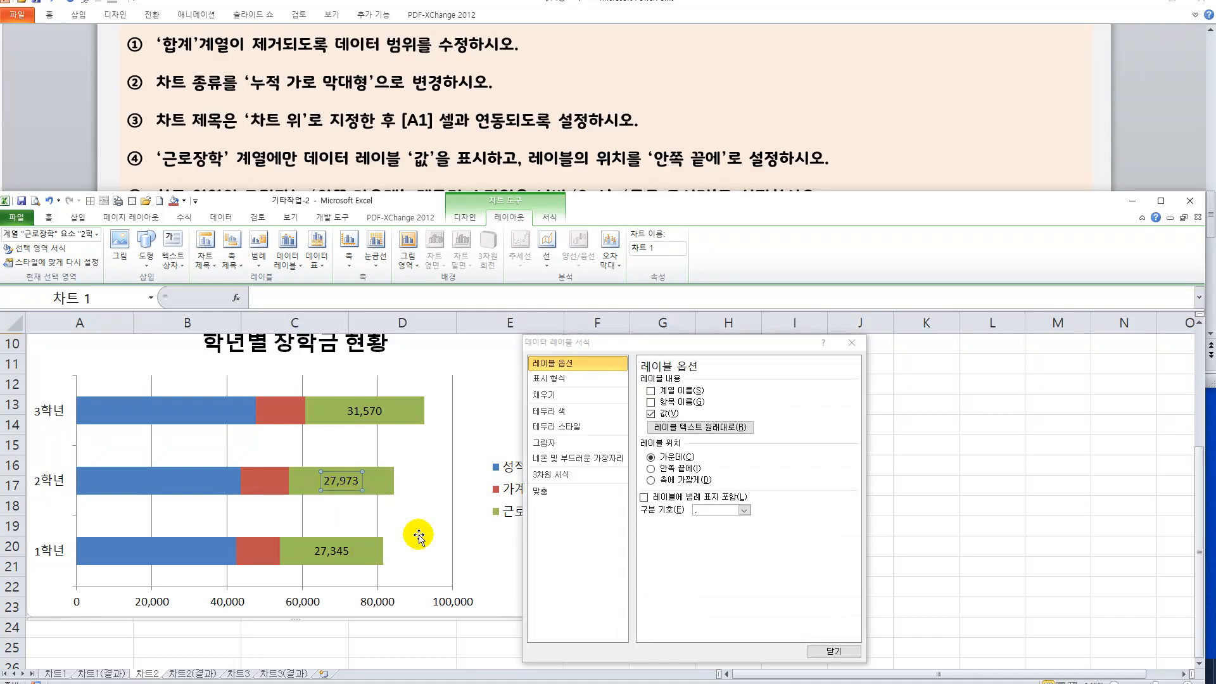
click(453, 423)
click(383, 411)
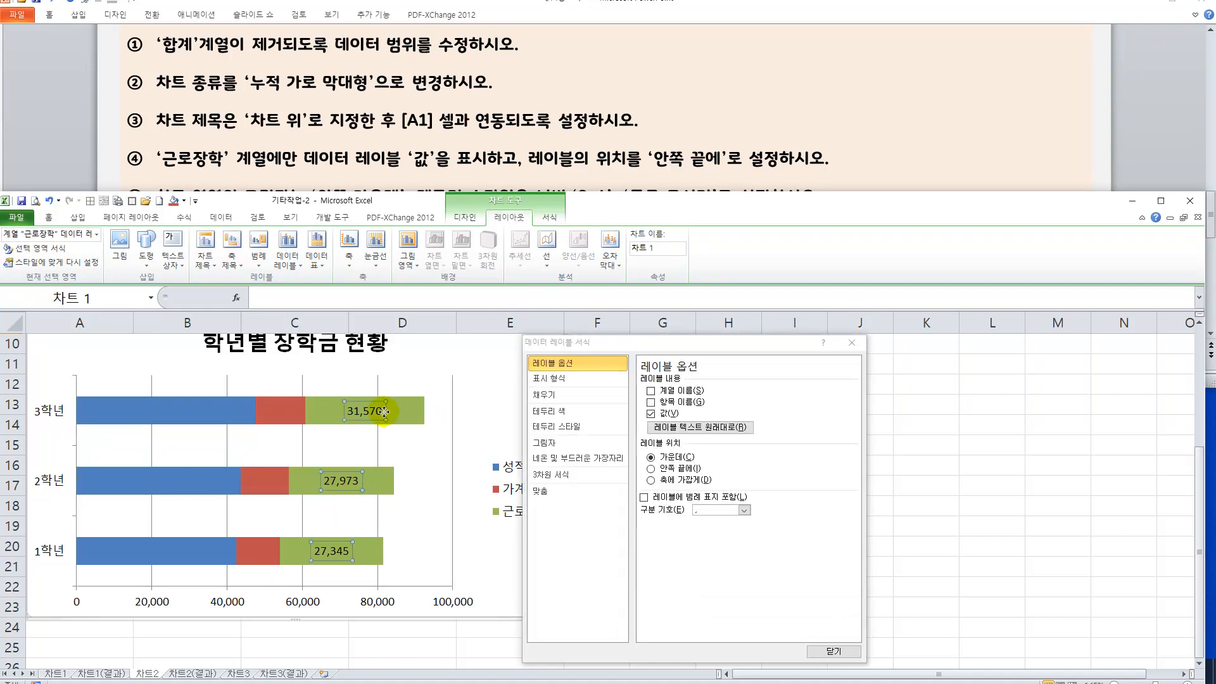
click(650, 469)
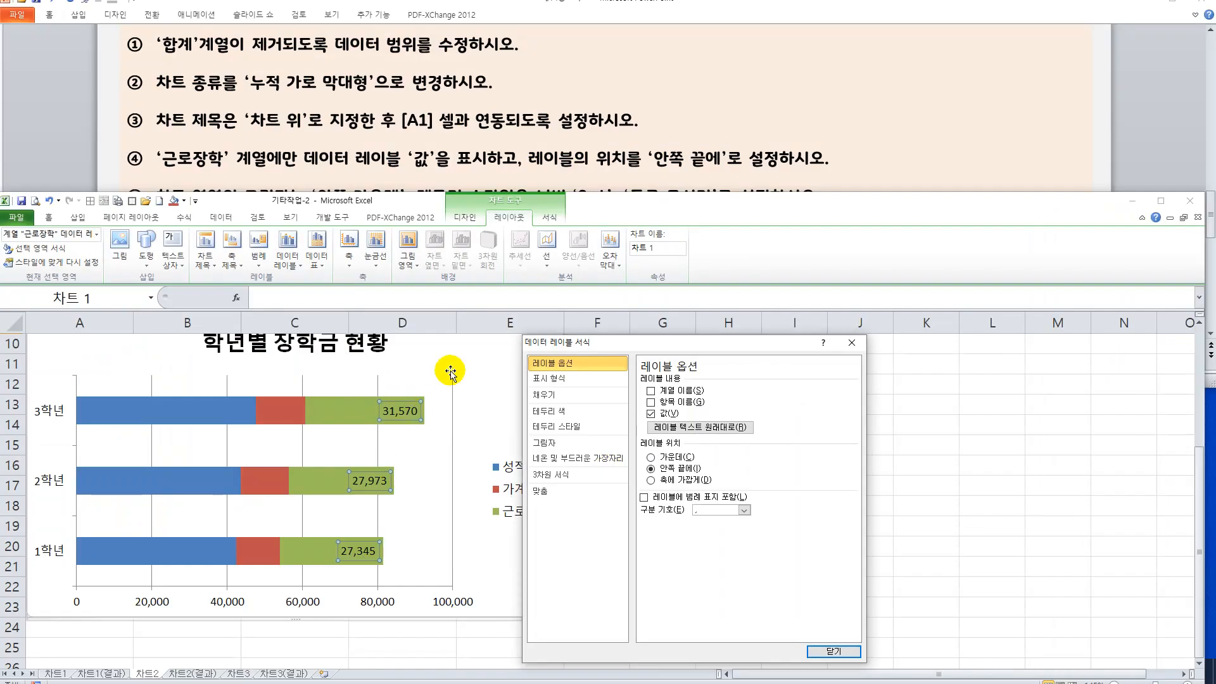
drag(649, 347, 734, 336)
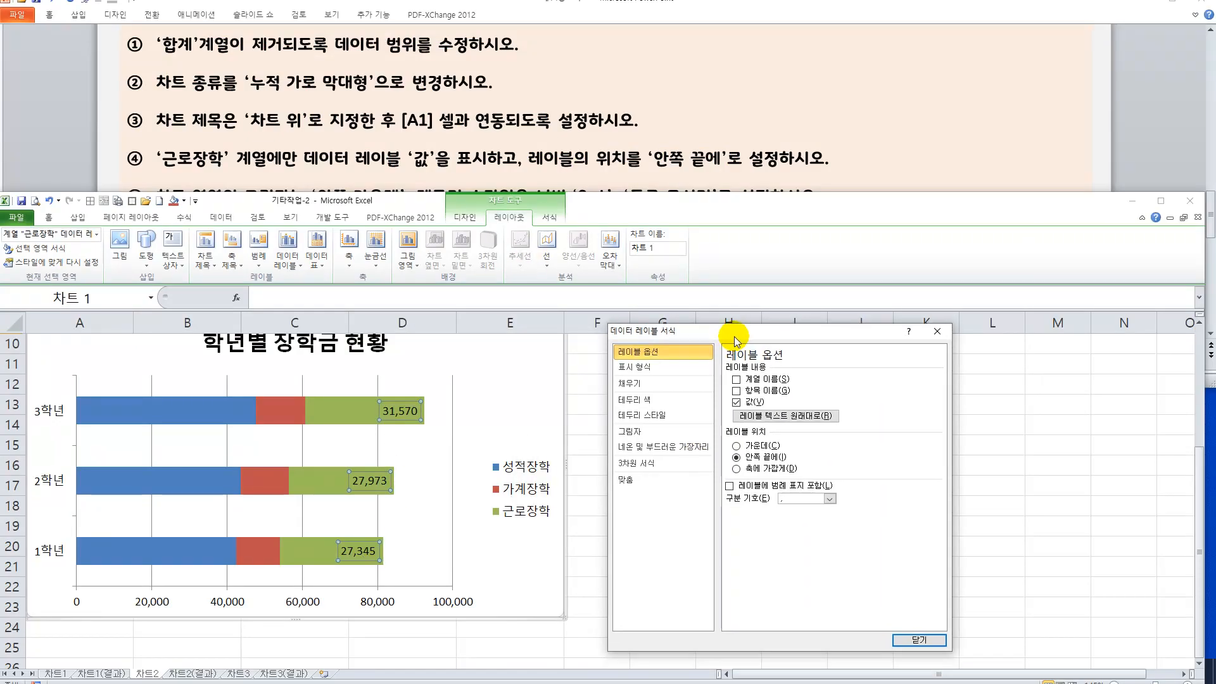
Check instruction ⑤ on the slide and give the chart area a 2 pt border width with rounded corners (둥근 모서리).
click(814, 174)
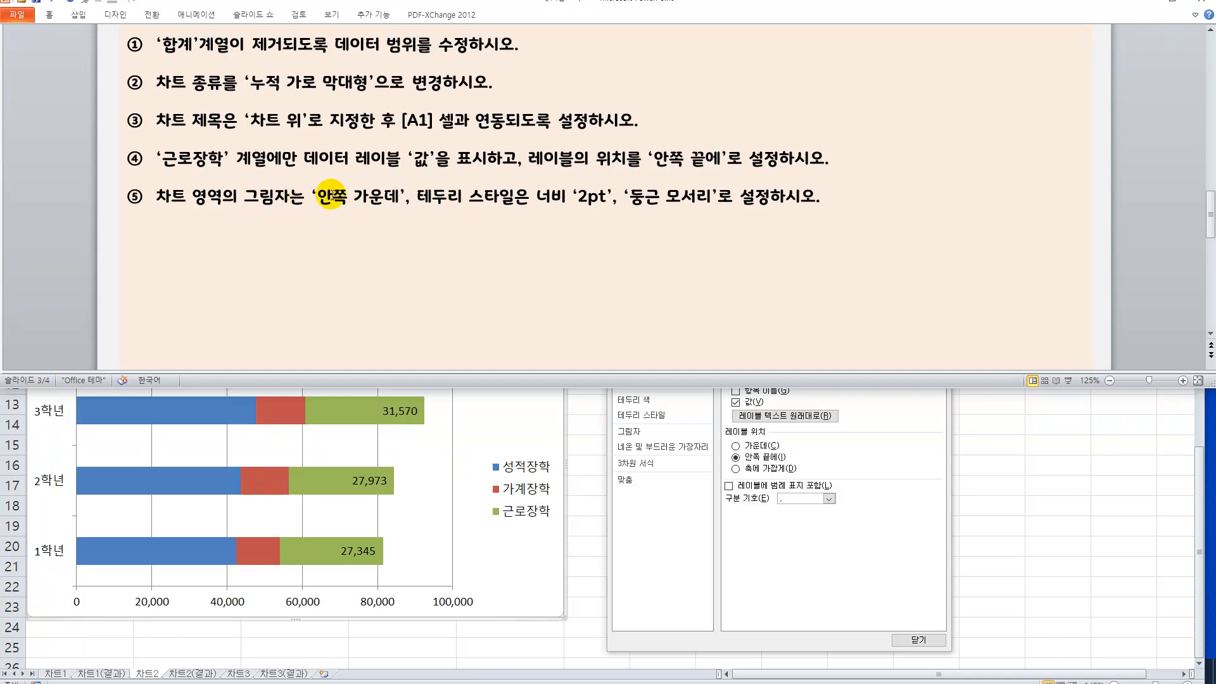
drag(319, 198, 386, 209)
click(386, 209)
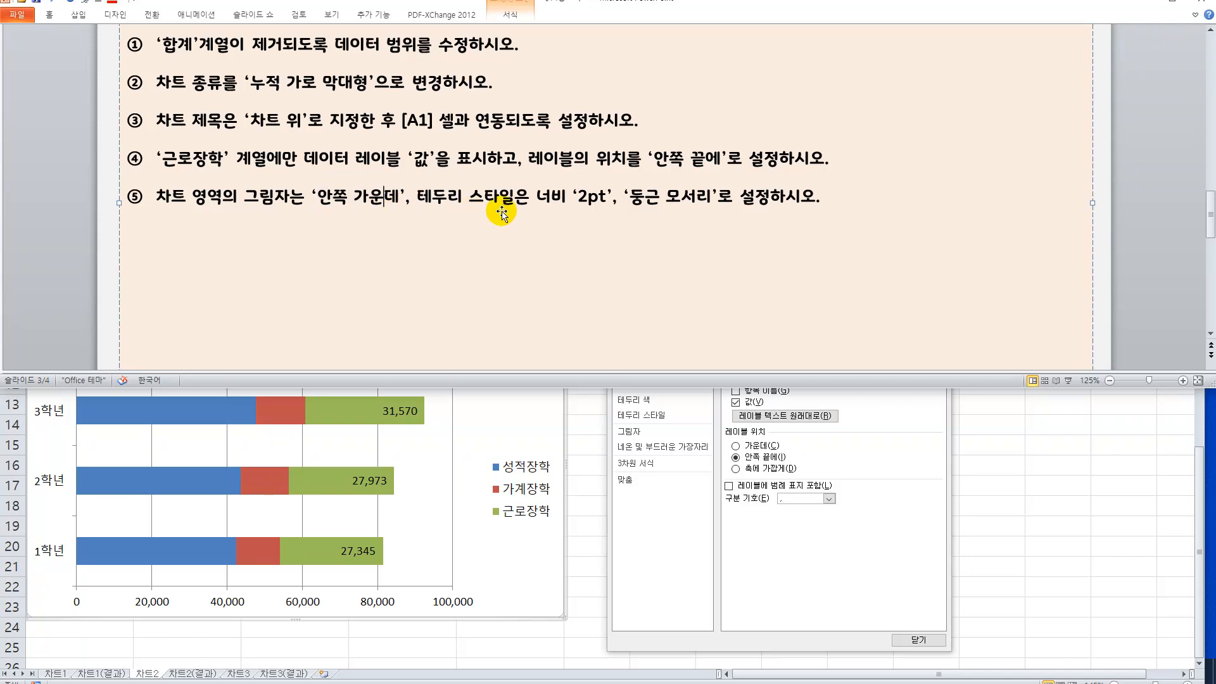
drag(544, 197, 668, 206)
click(543, 399)
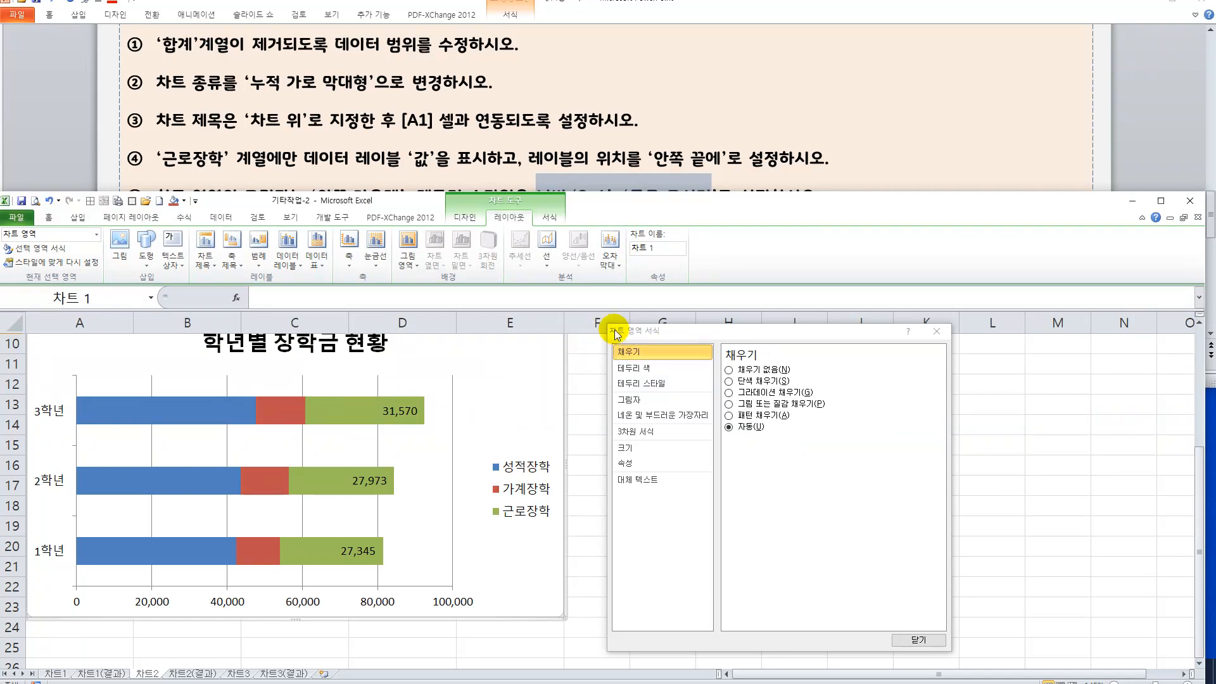
drag(621, 209, 622, 236)
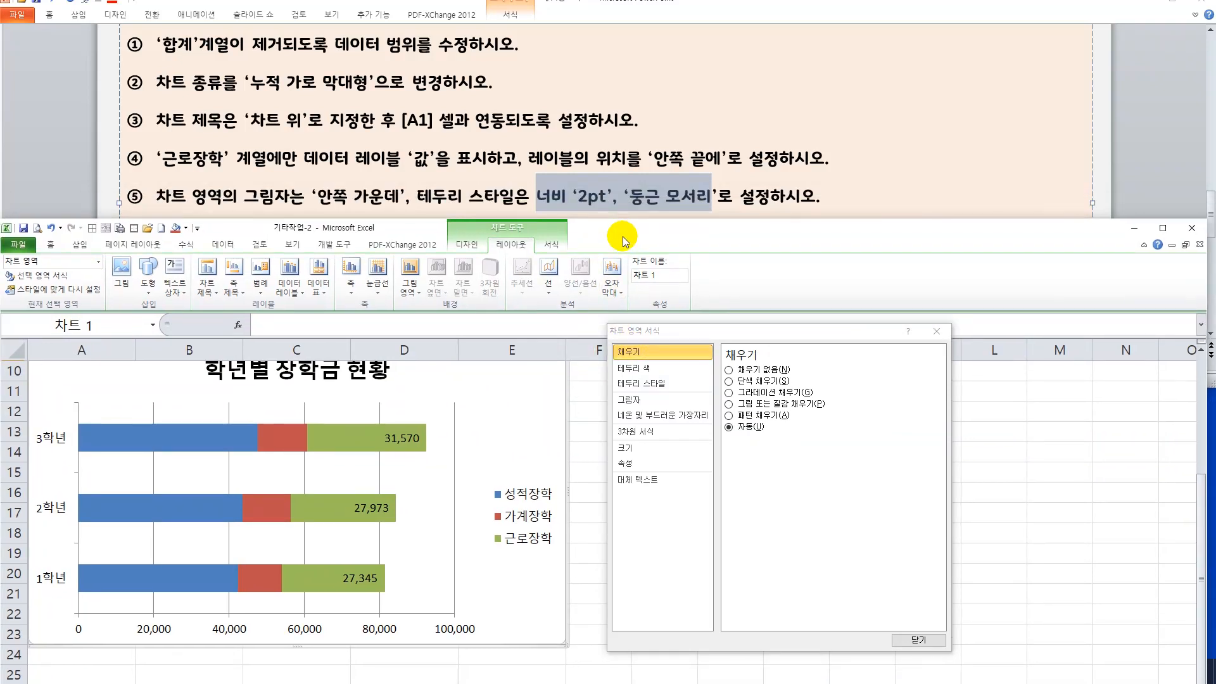
click(640, 383)
drag(822, 368, 763, 373)
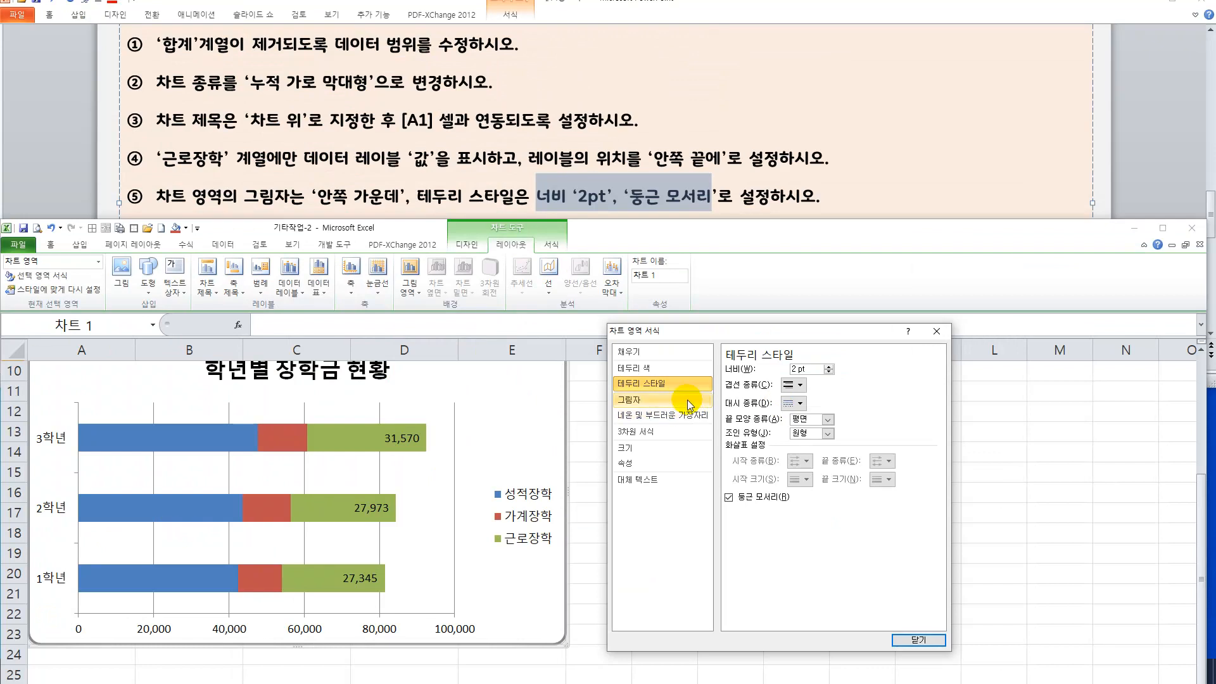
Apply the inner center (안쪽 가운데) preset shadow to the chart area, close its formatting settings, and deselect the chart.
click(456, 337)
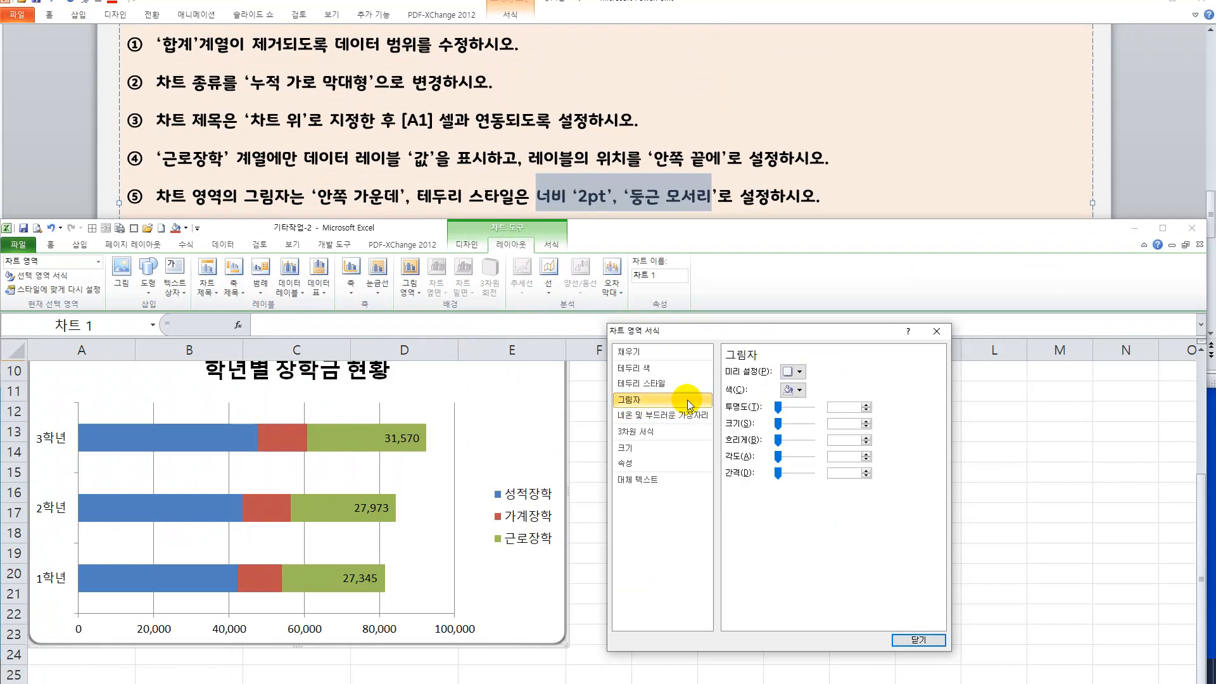
click(792, 371)
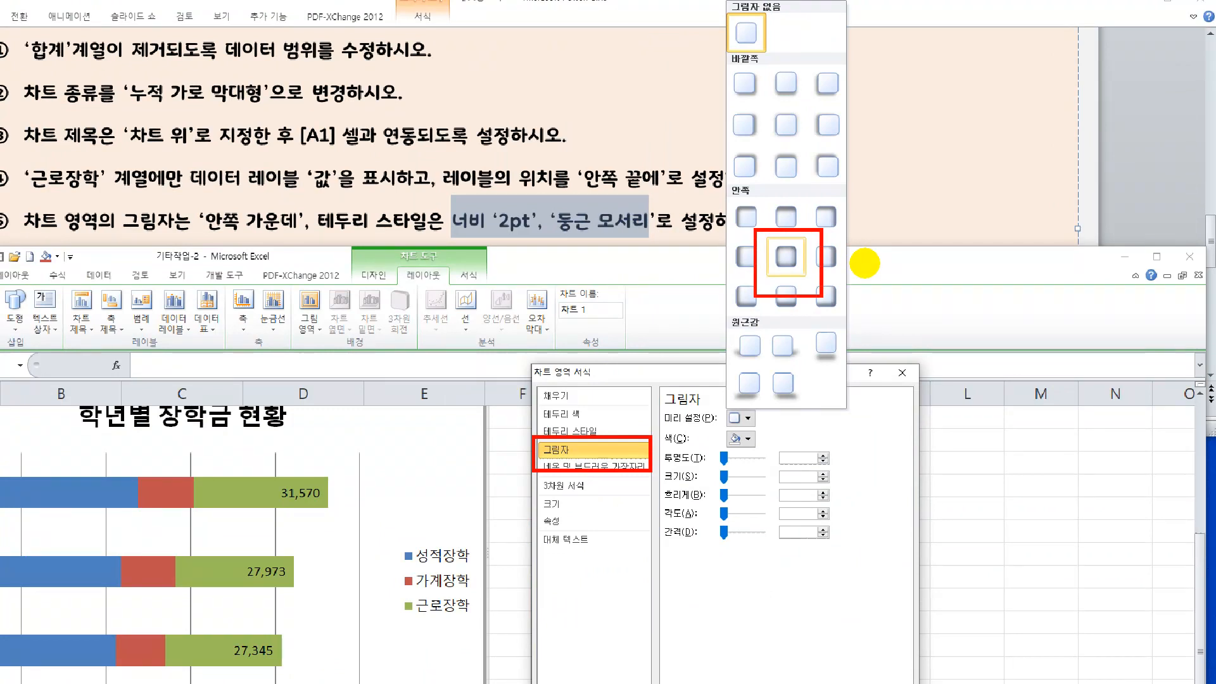
click(865, 263)
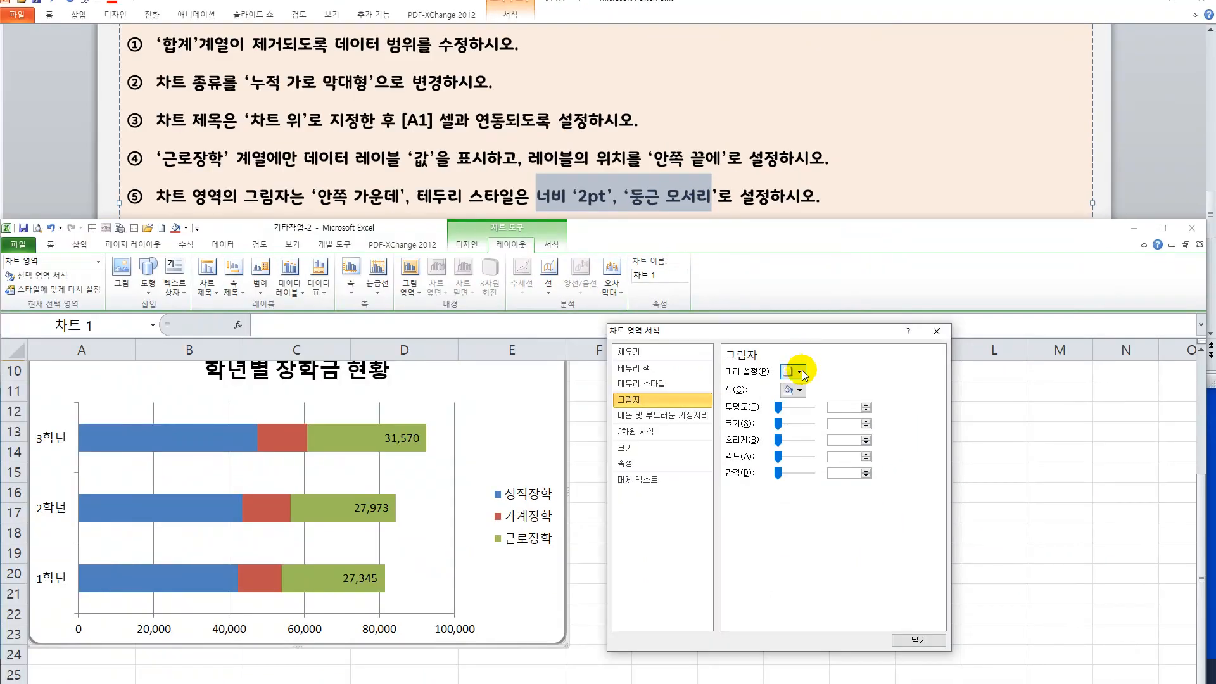
click(800, 371)
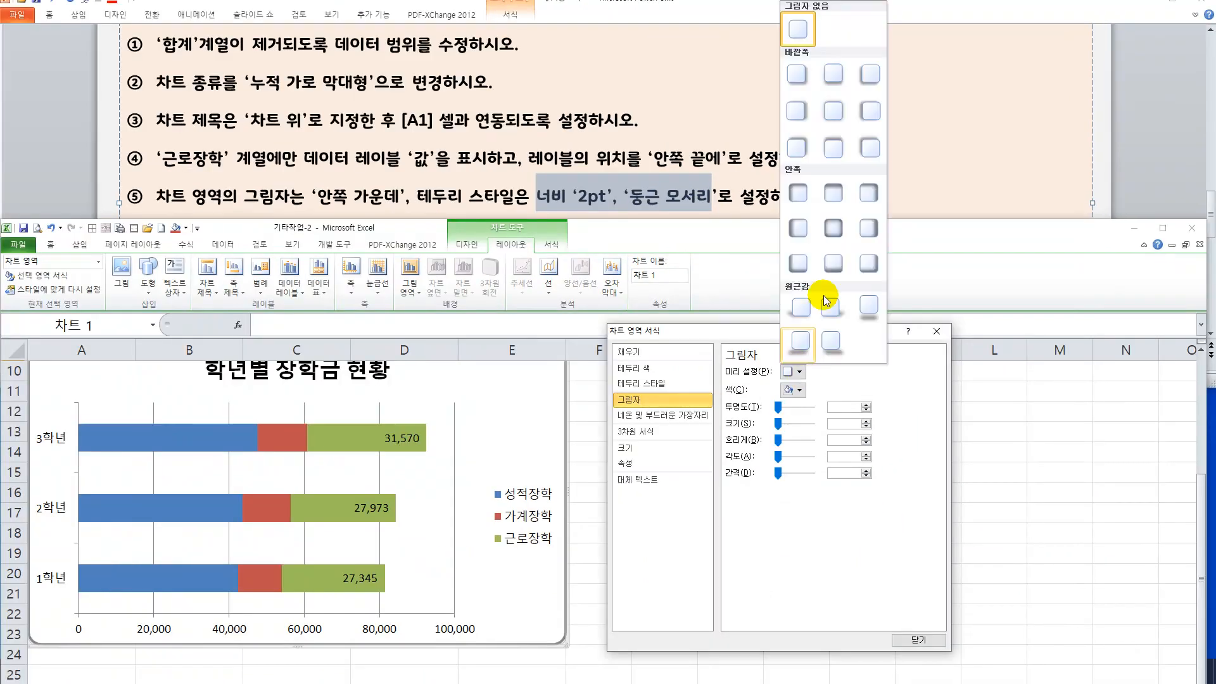
click(831, 230)
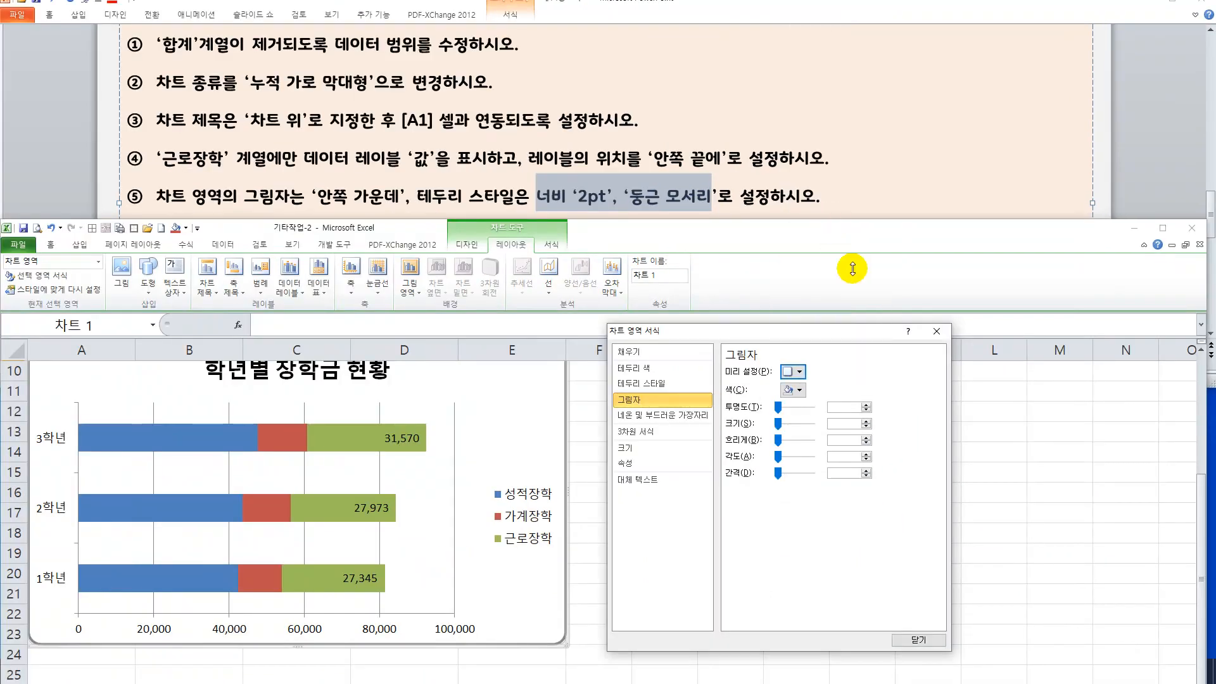
click(918, 641)
click(838, 570)
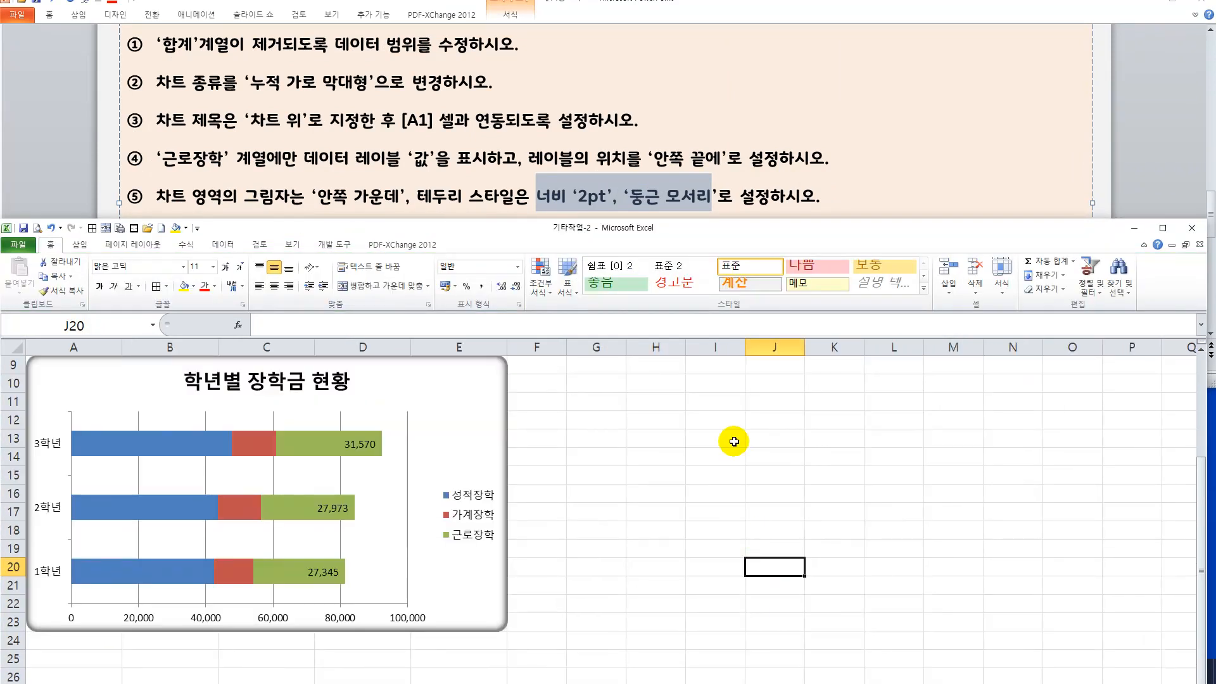
Switch to PowerPoint and advance to slide 4 with the next set of chart instructions.
click(916, 197)
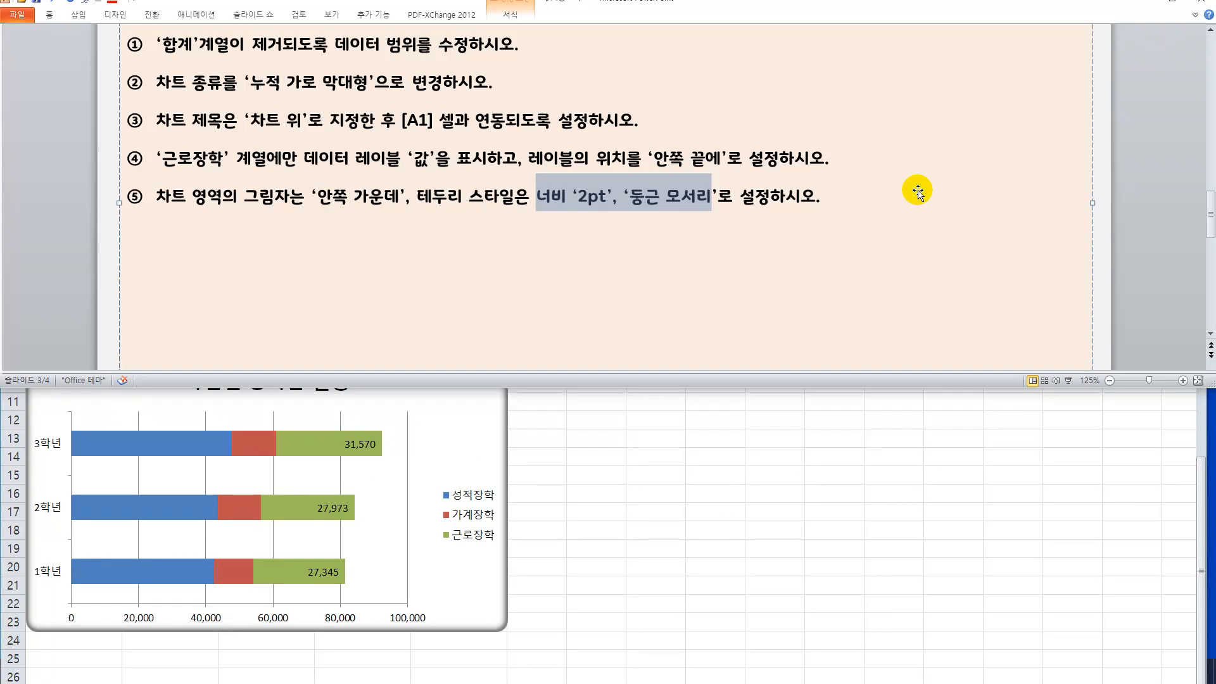
scroll(917, 192, up, 1)
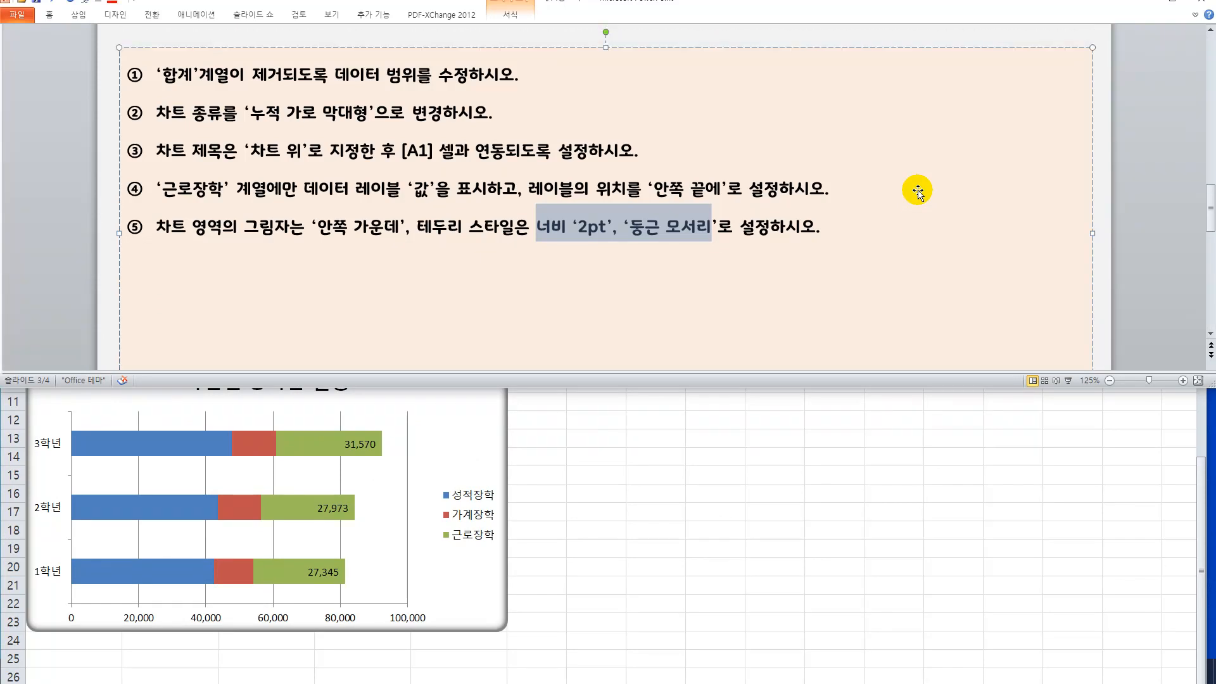
scroll(917, 192, down, 2)
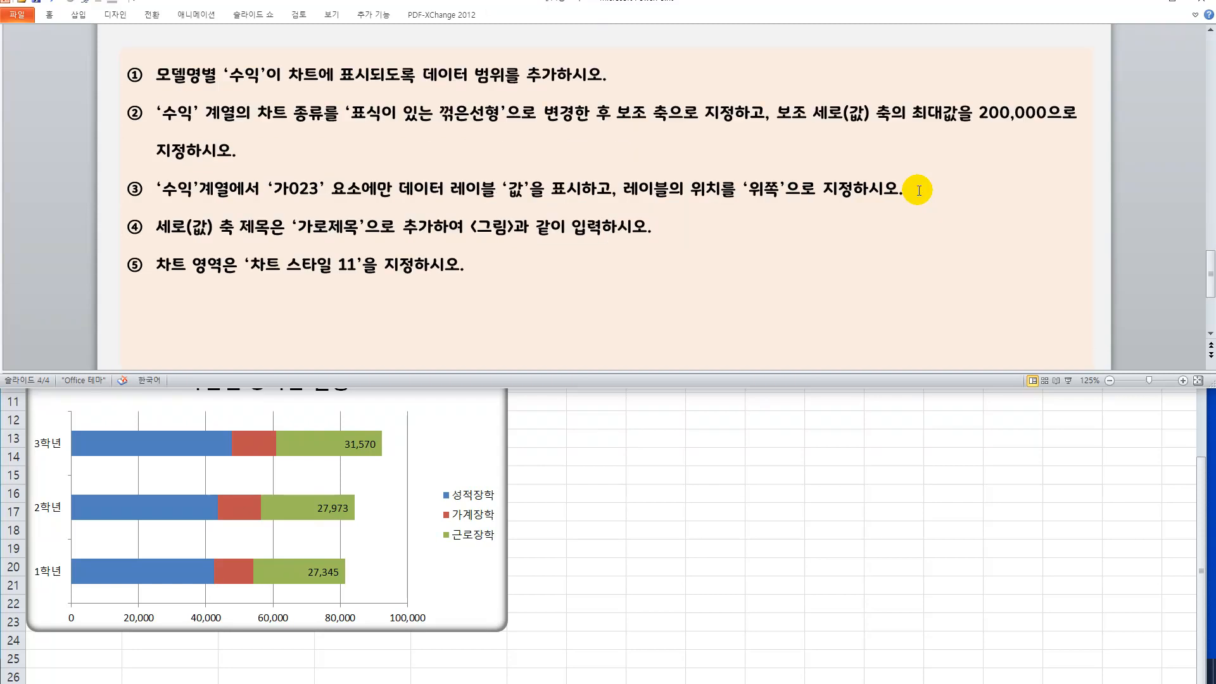
Return to Excel, open the 차트3 sheet, and examine its data table and existing chart.
click(757, 437)
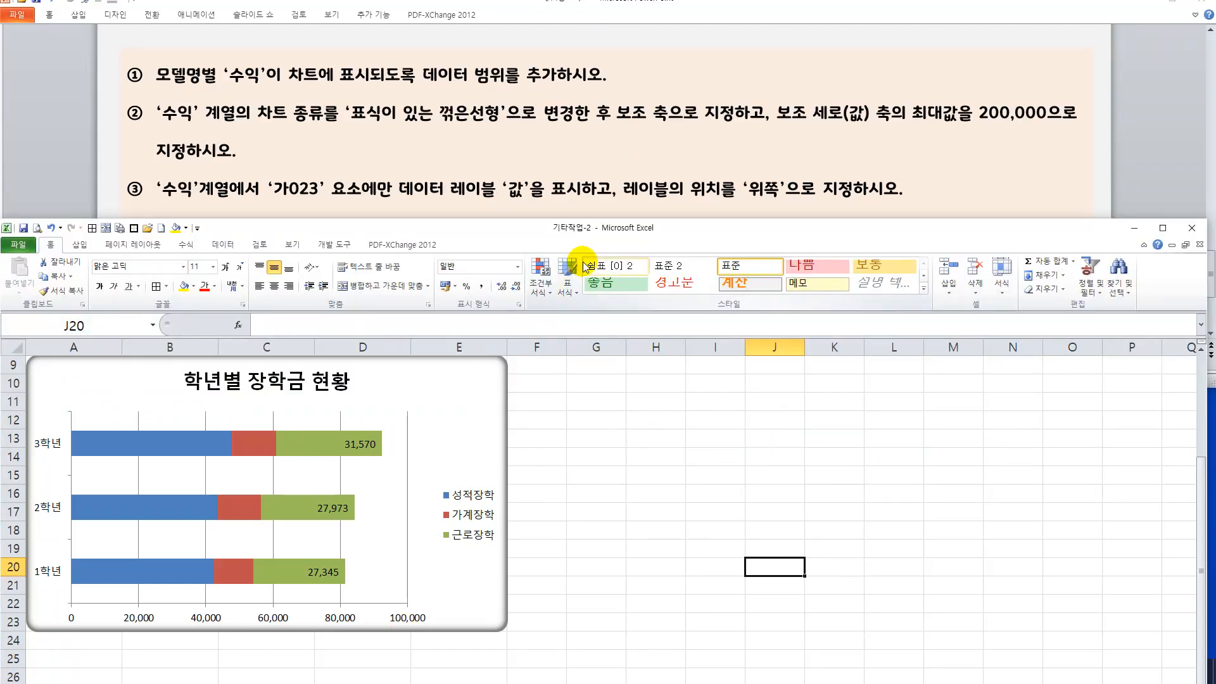
drag(592, 229, 603, 164)
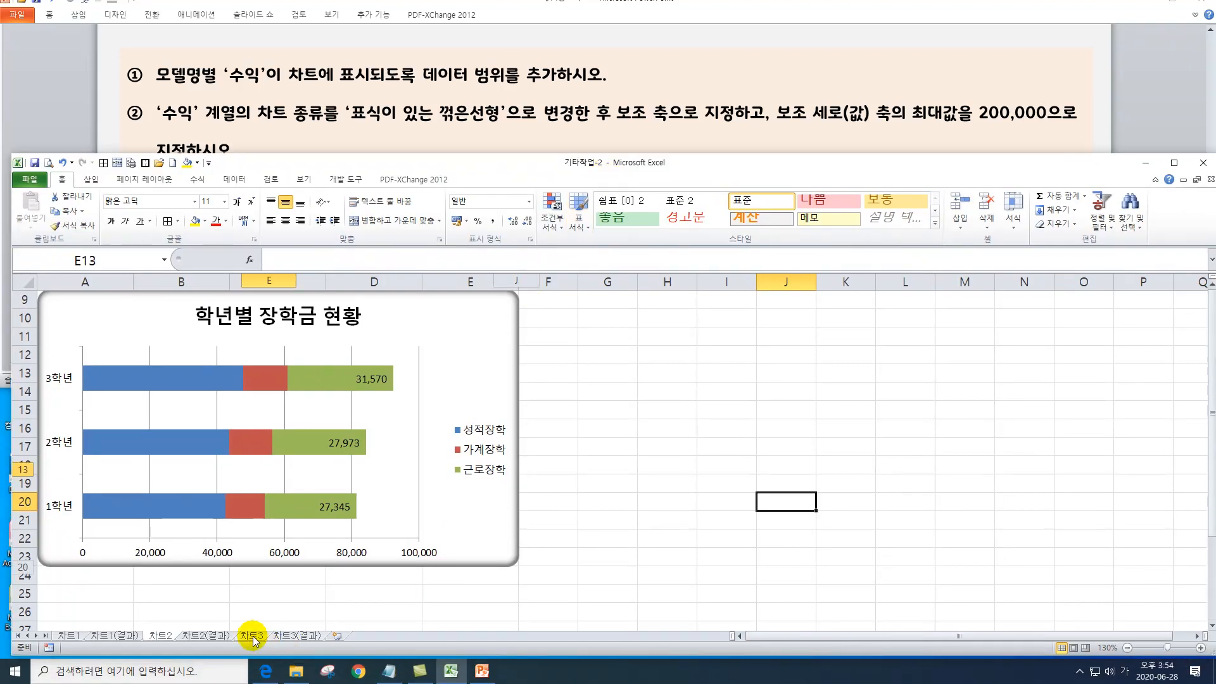
click(253, 637)
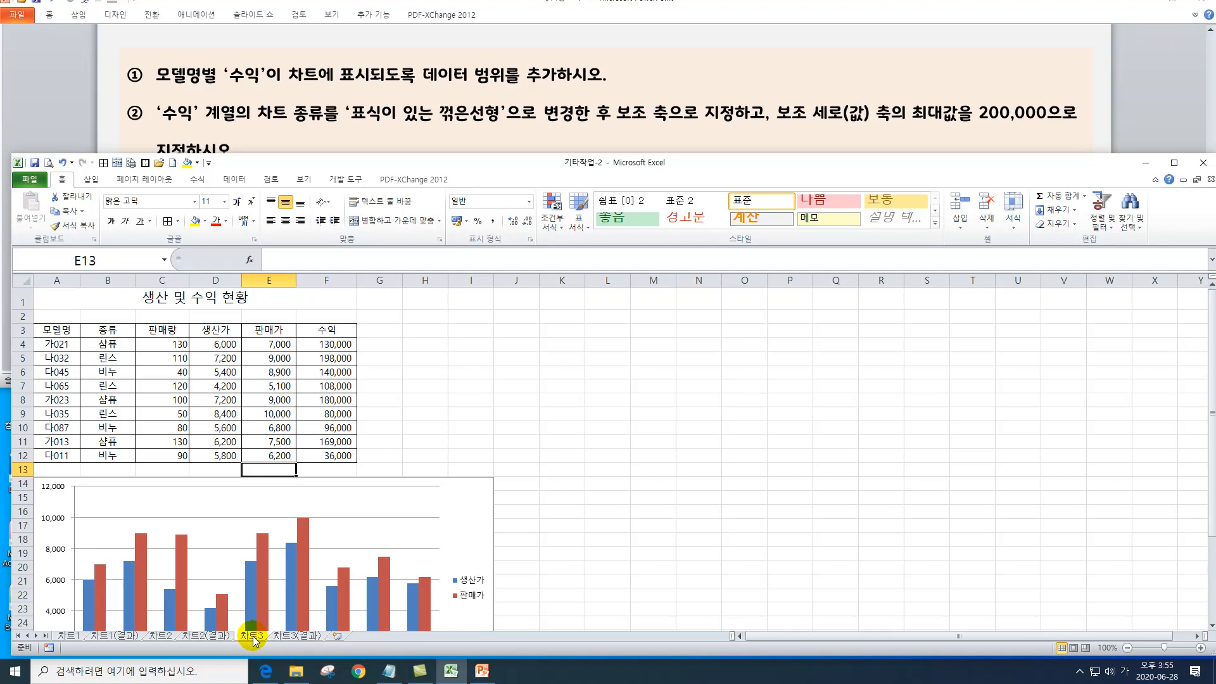
click(376, 179)
mouse_move(363, 171)
mouse_down()
mouse_move(344, 171)
mouse_move(359, 165)
mouse_up()
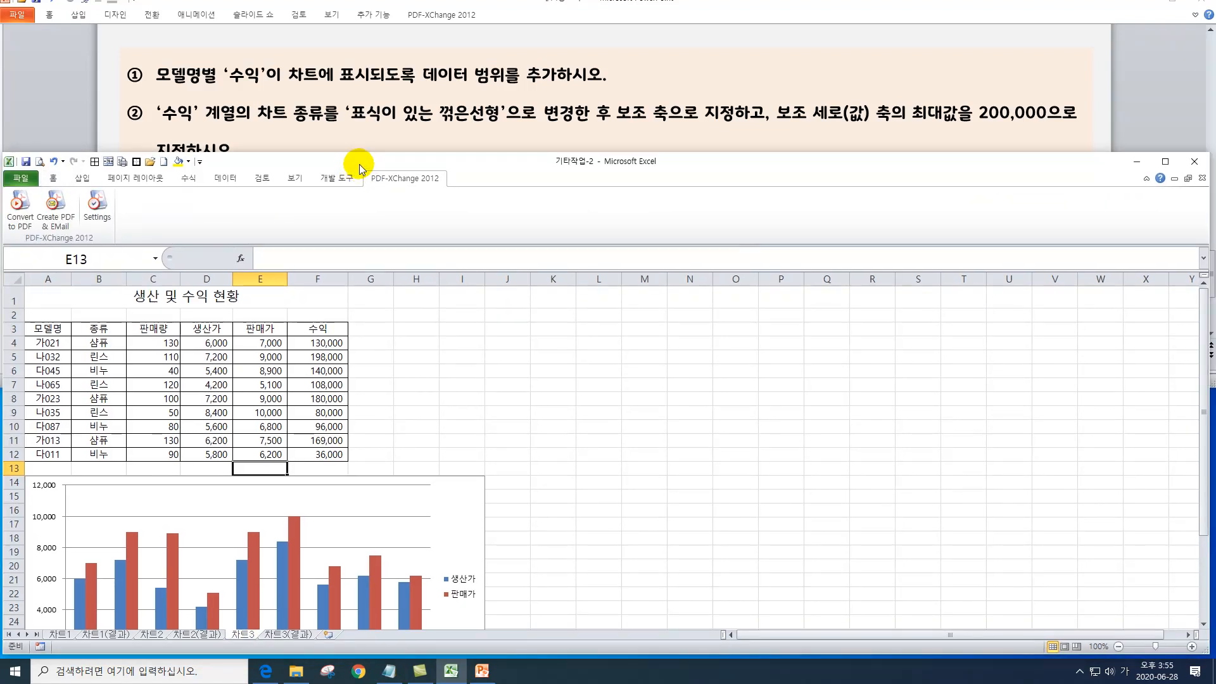
scroll(479, 335, down, 3)
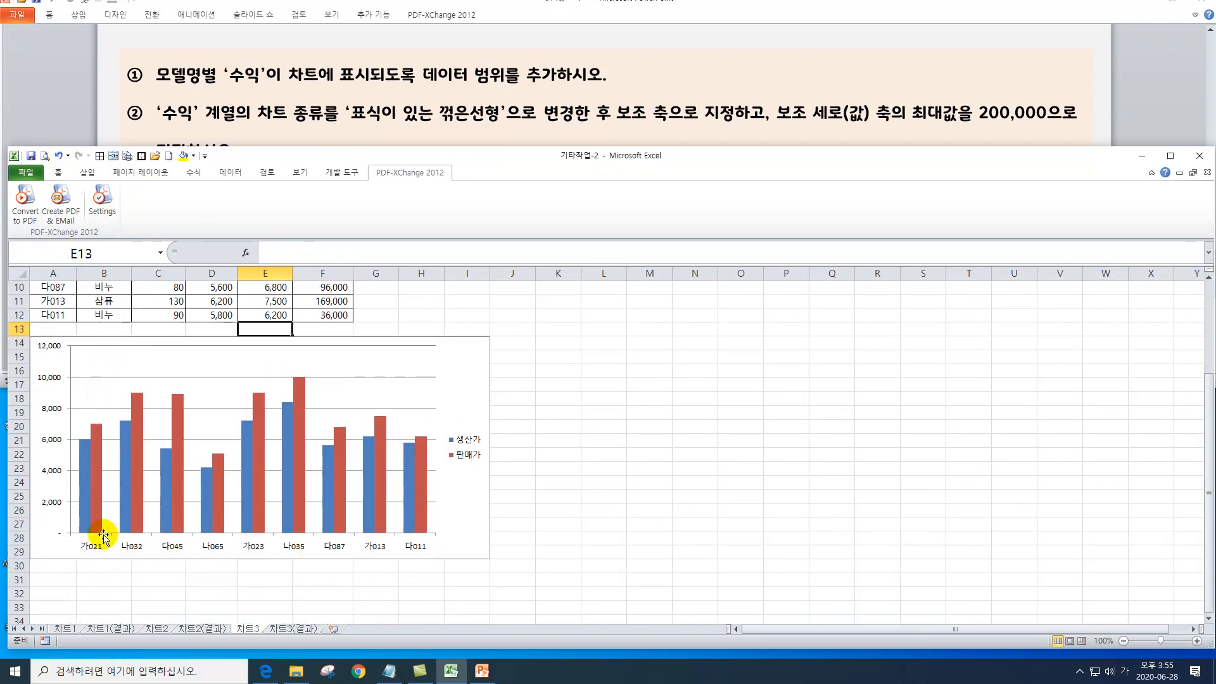
scroll(101, 538, up, 3)
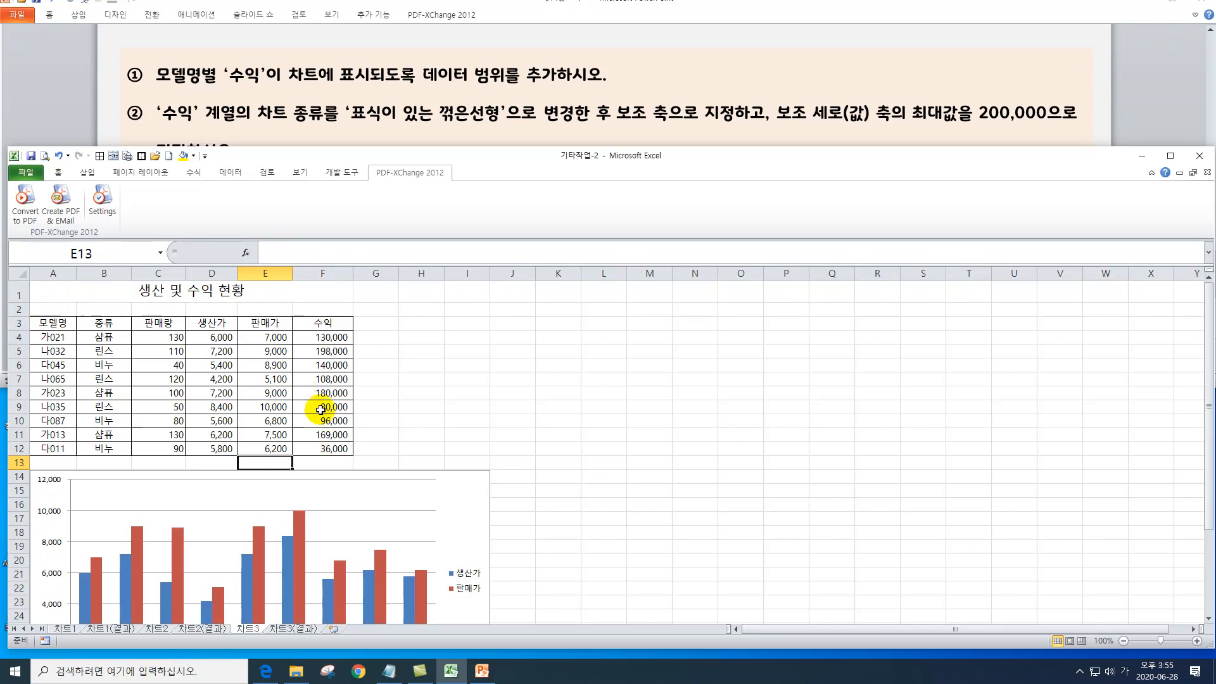
Add the 수익 data in F3:F12 to the 차트3 chart by copying and pasting the range into it.
drag(334, 322, 325, 445)
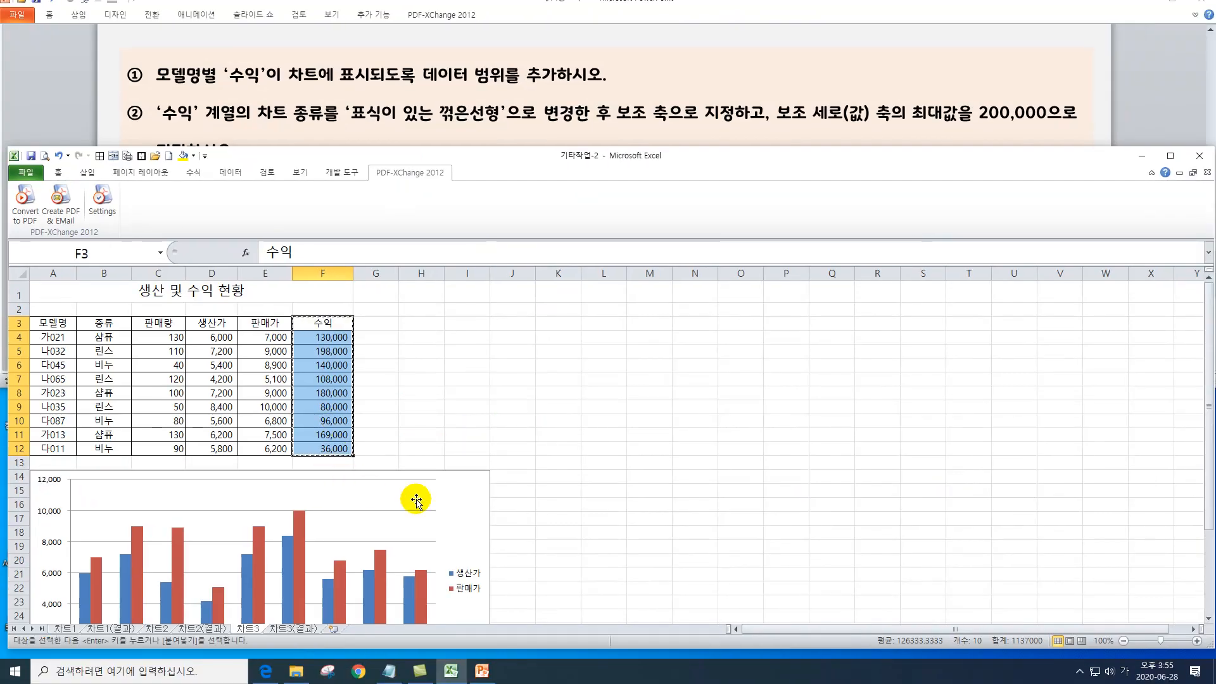
key(ctrl+c)
scroll(466, 485, down, 3)
click(470, 369)
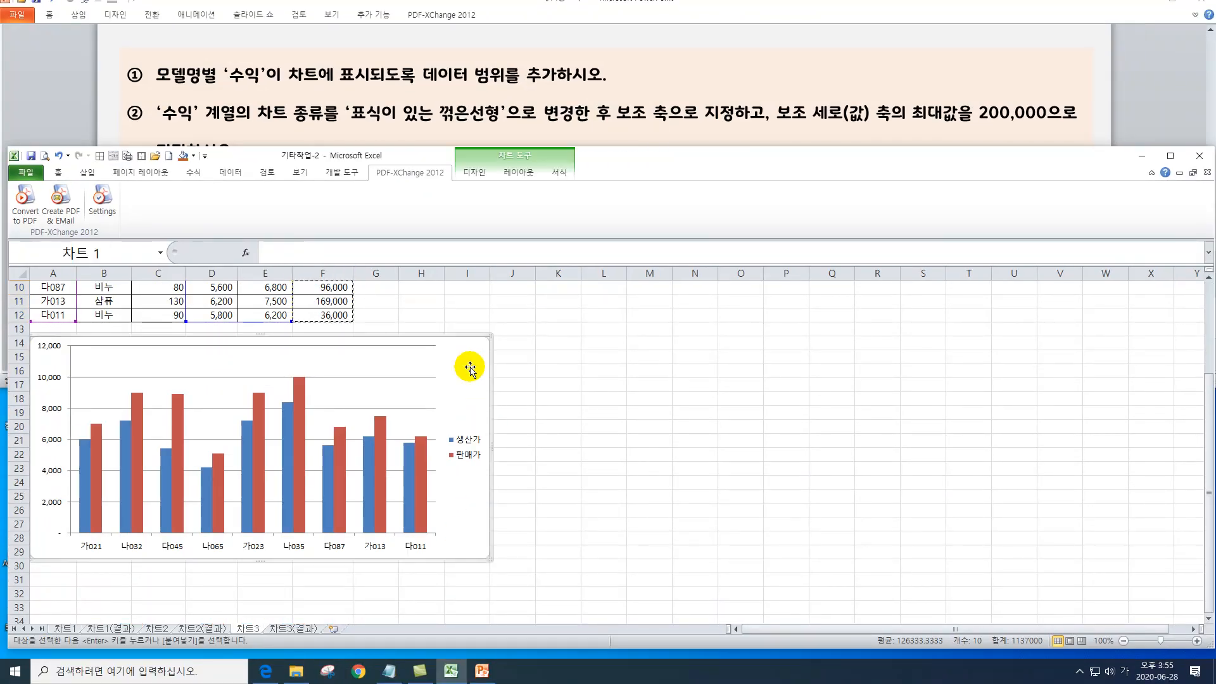
key(ctrl+v)
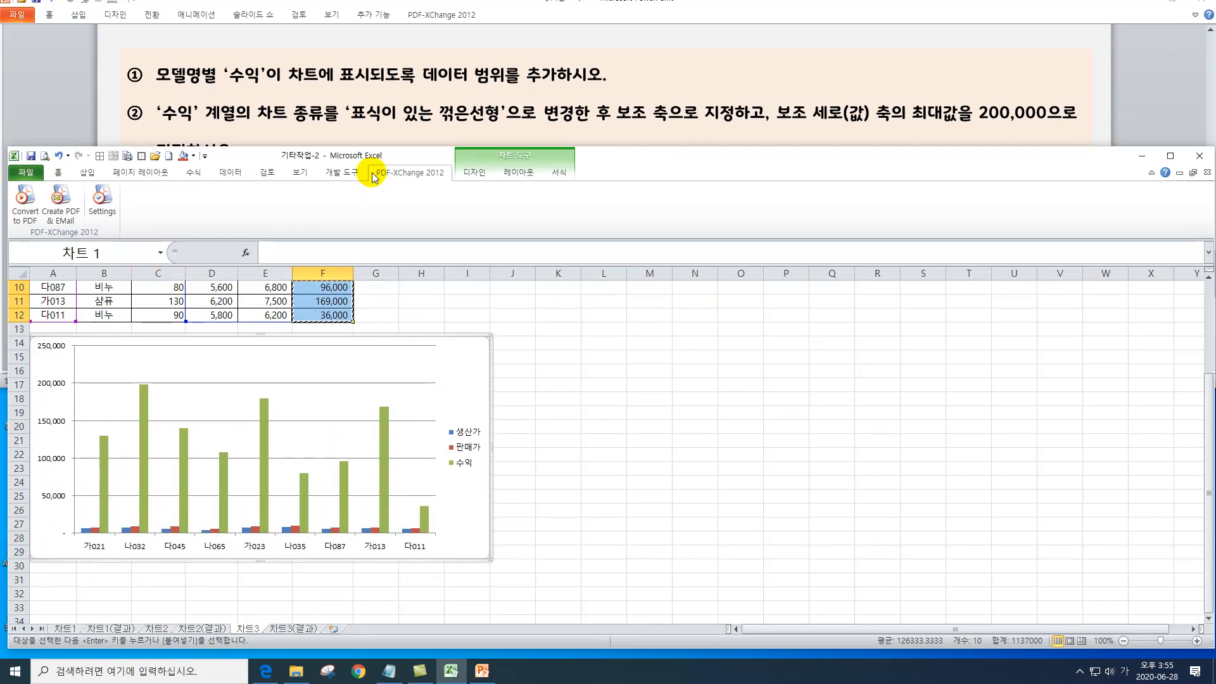
Change the chart type of only the 수익 series to line with markers (표식이 있는 꺾은선형).
drag(383, 158, 377, 196)
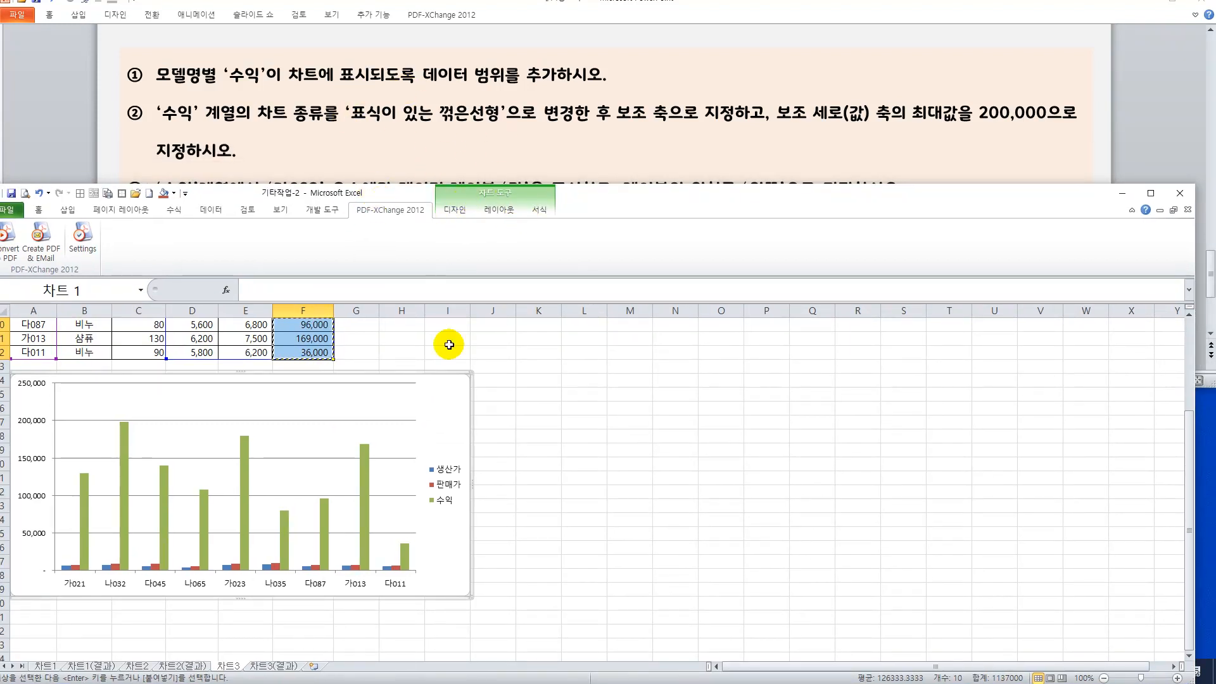
right_click(363, 480)
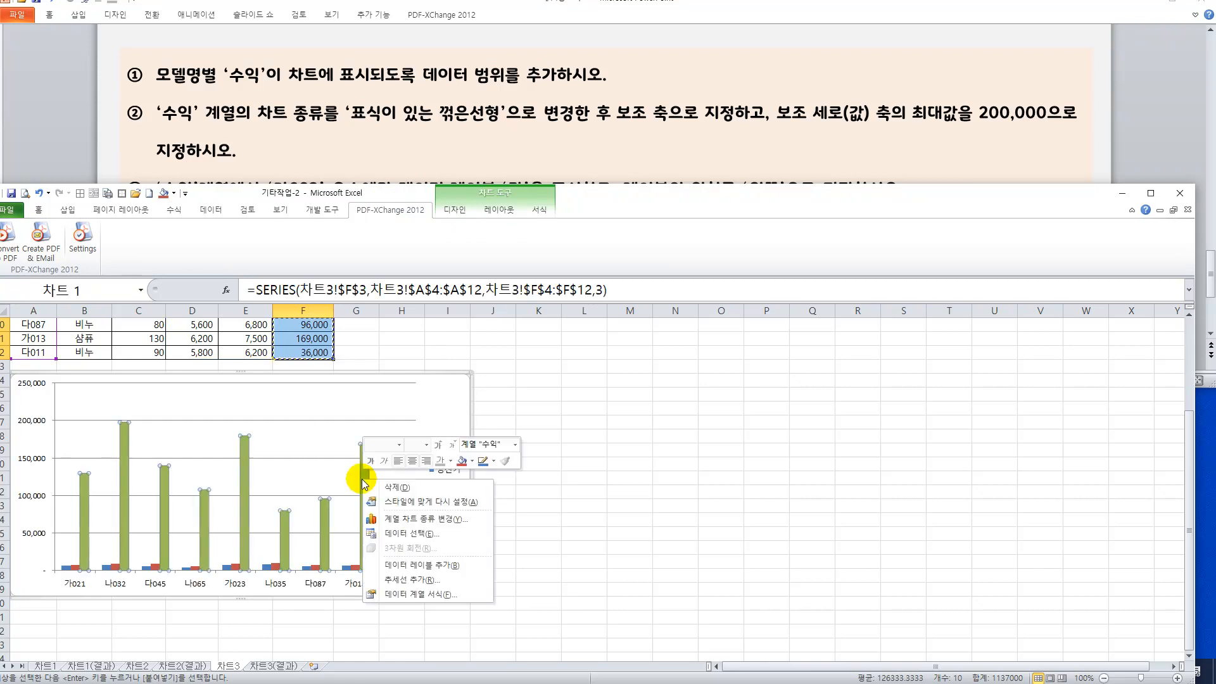
click(406, 521)
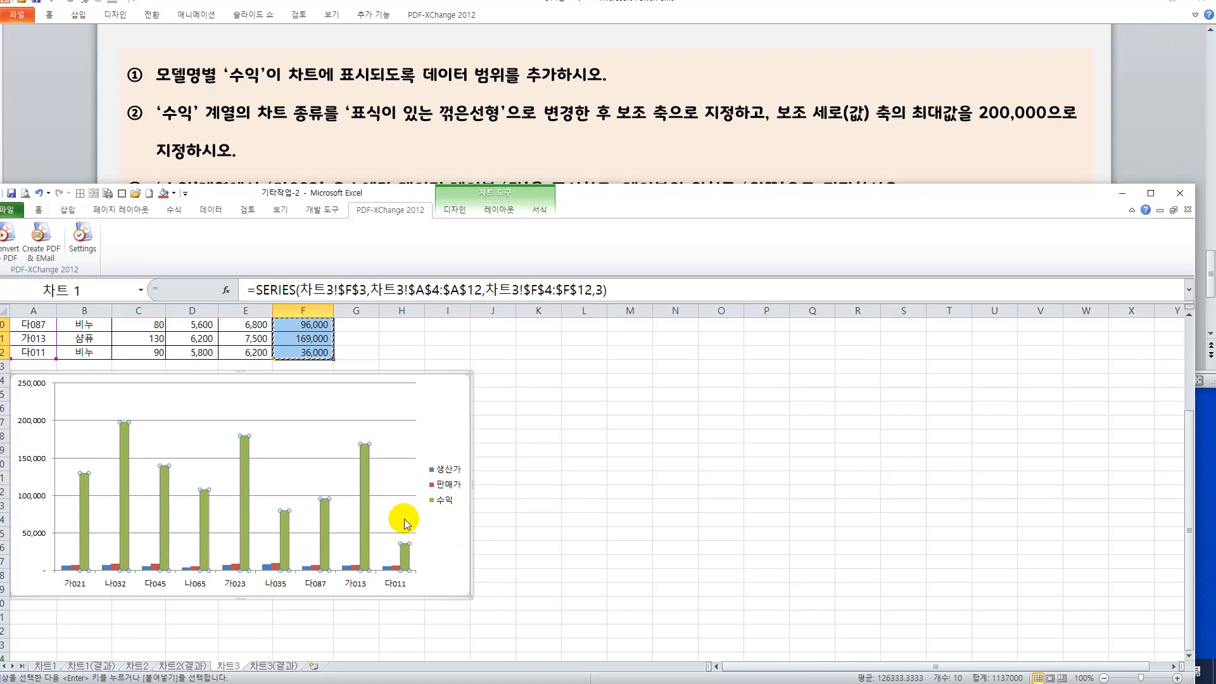
click(543, 476)
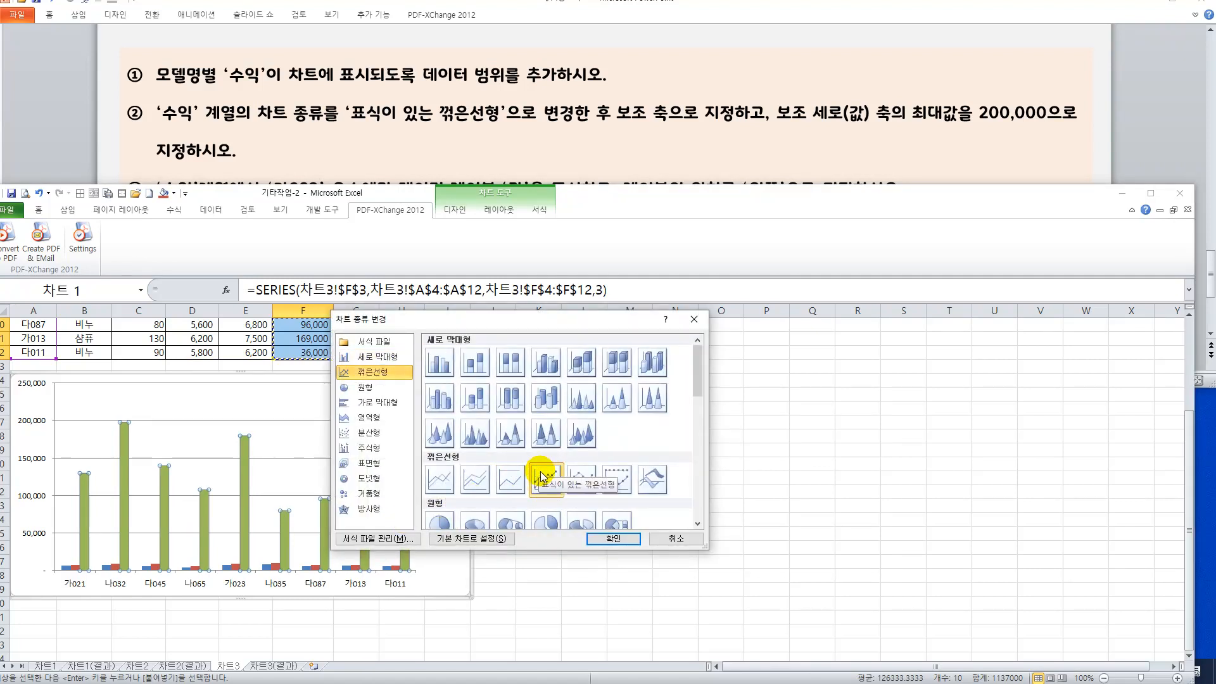
click(609, 538)
Assign the 수익 line series to the secondary axis (보조 축).
drag(591, 207, 601, 235)
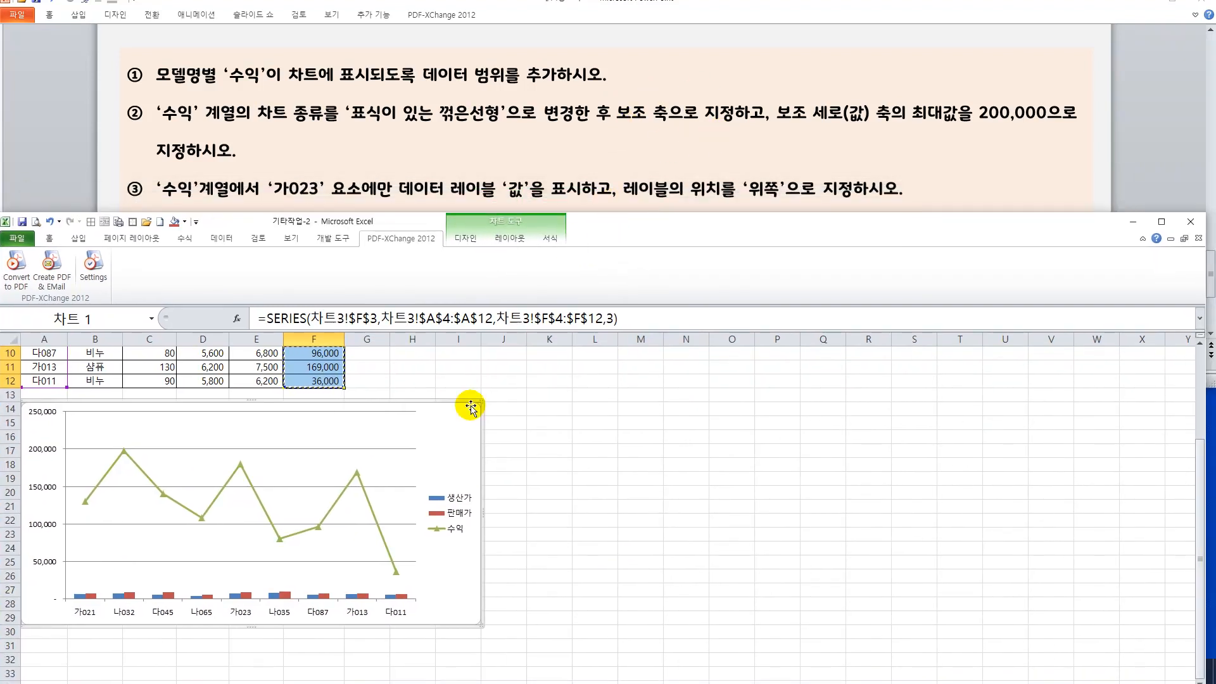
click(365, 503)
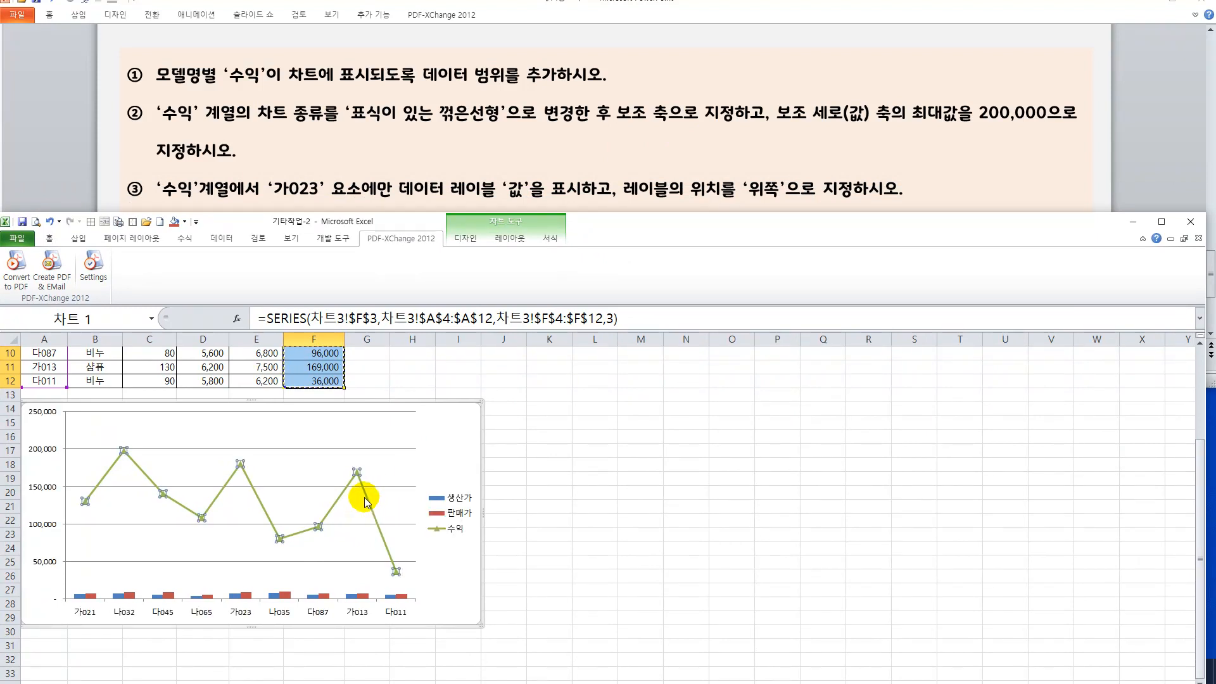
double_click(365, 503)
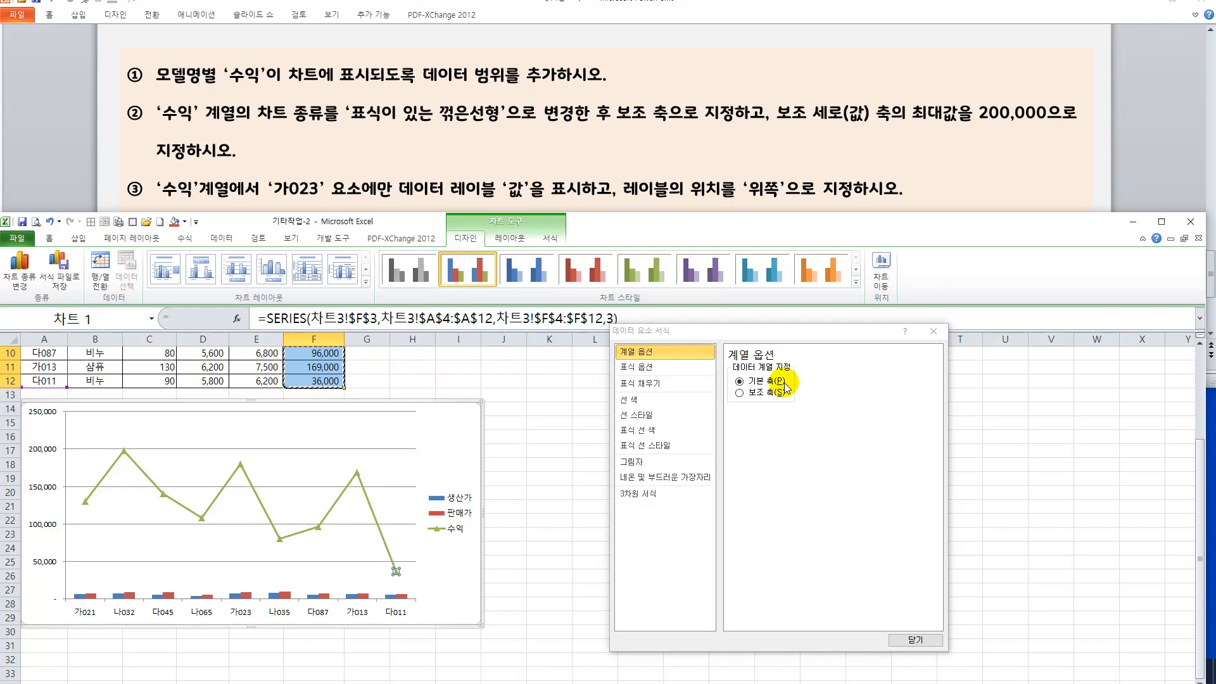
click(773, 394)
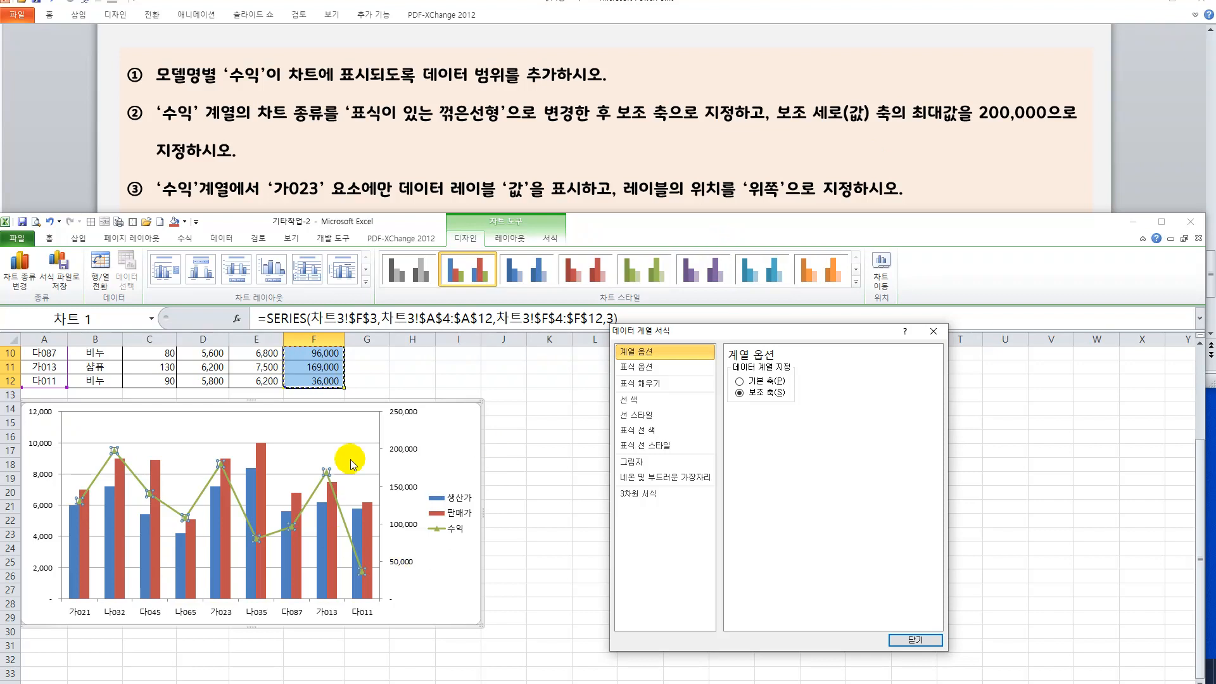
Set the secondary vertical axis maximum to a fixed value of 200000.
drag(684, 329, 592, 351)
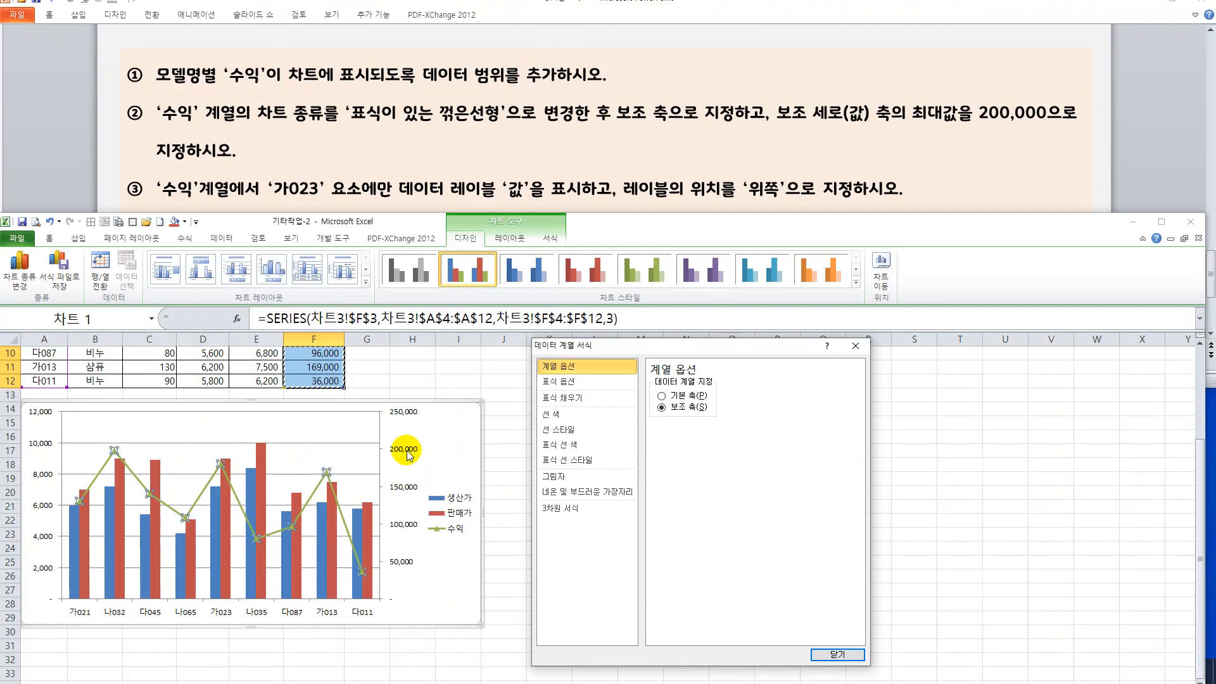
click(408, 456)
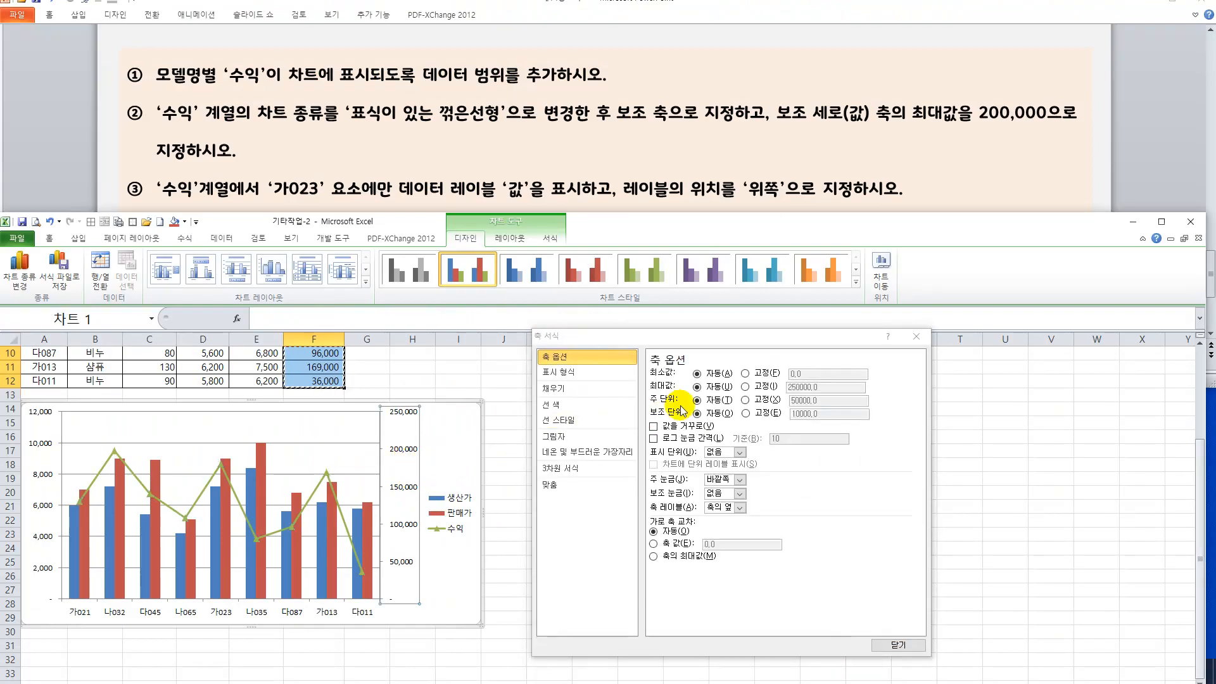
click(746, 386)
drag(803, 387, 827, 387)
click(760, 386)
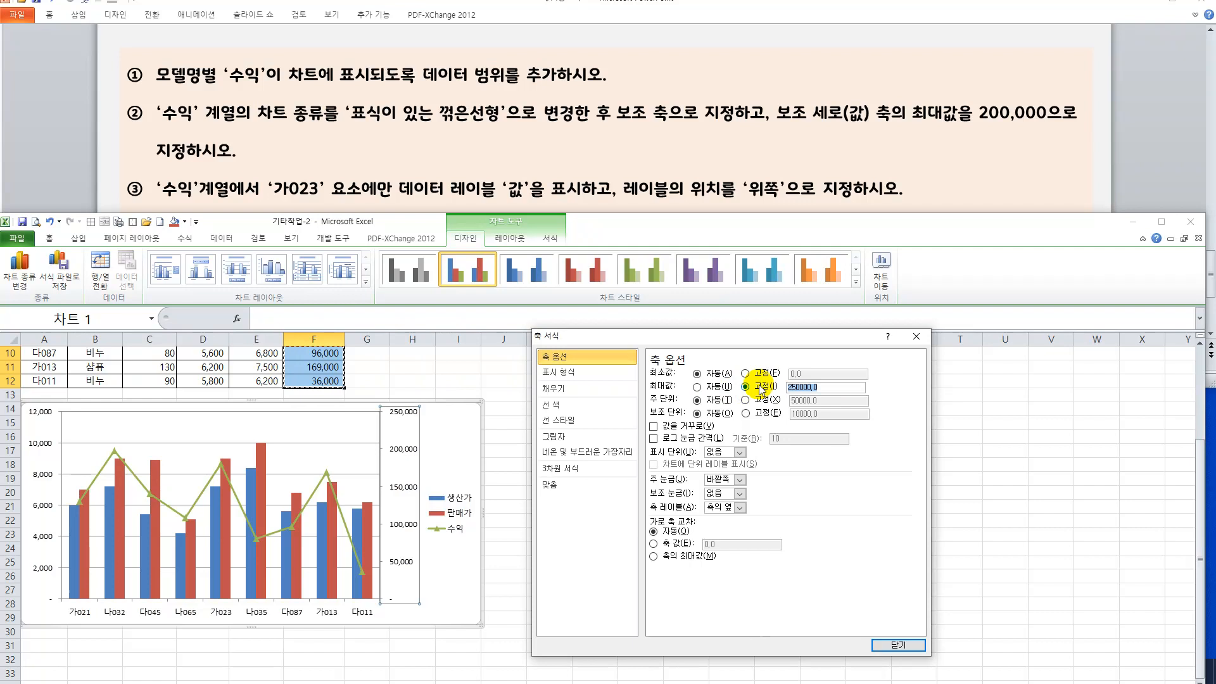
text(20)
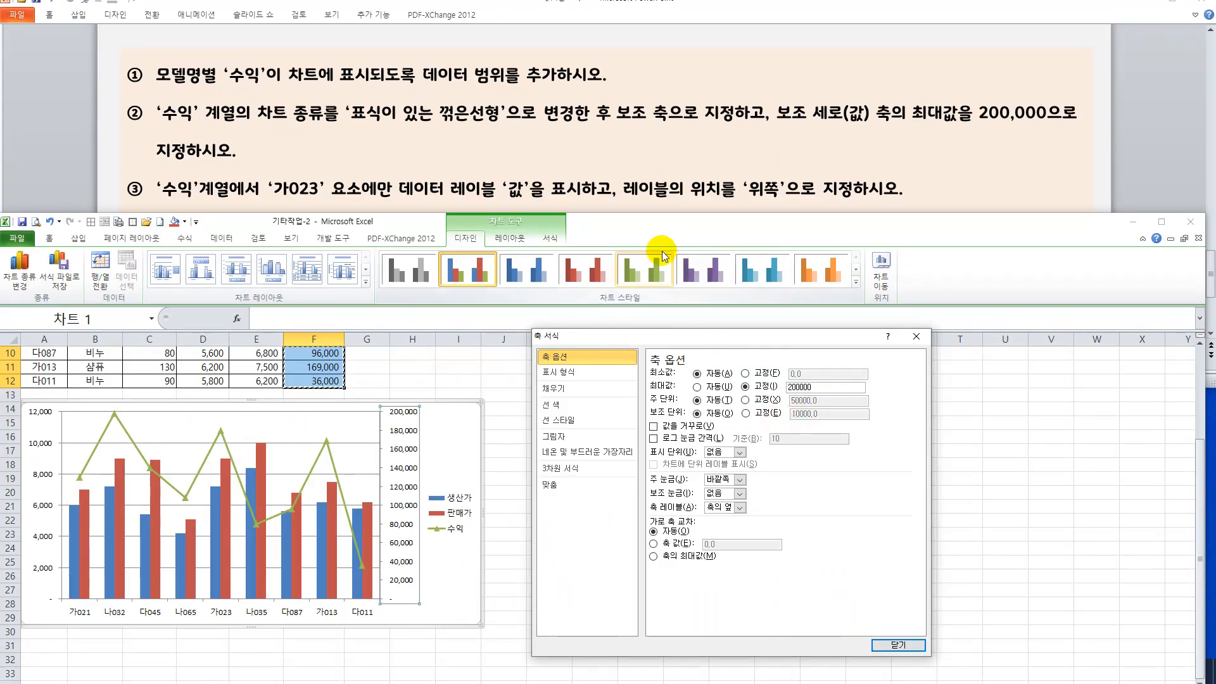
Review instructions ③ to ⑤ on the slide and locate the 가023 point on the chart's 수익 line.
drag(663, 226, 664, 295)
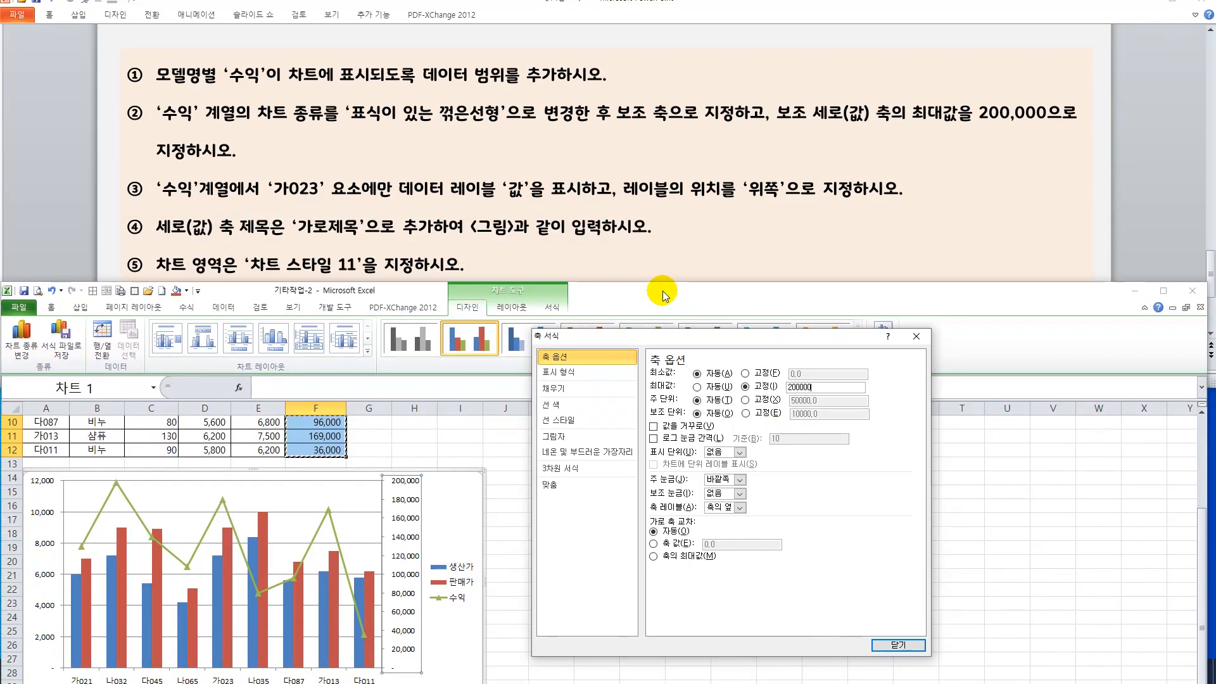
drag(662, 296, 665, 288)
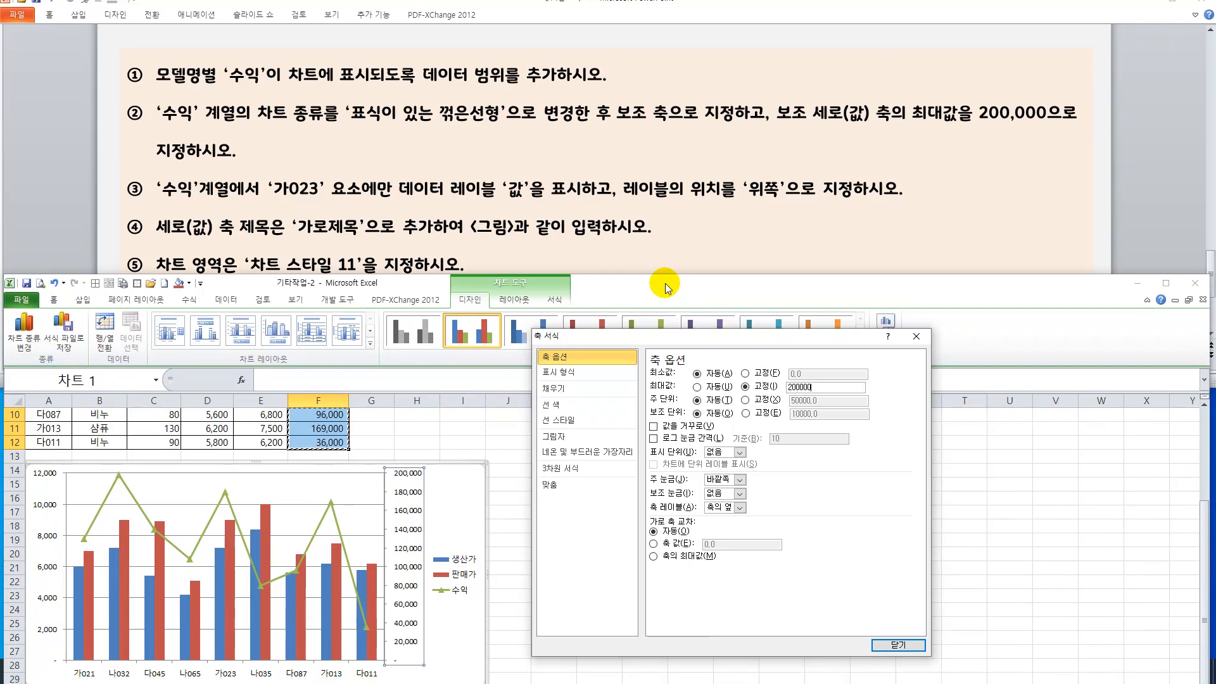
click(1200, 250)
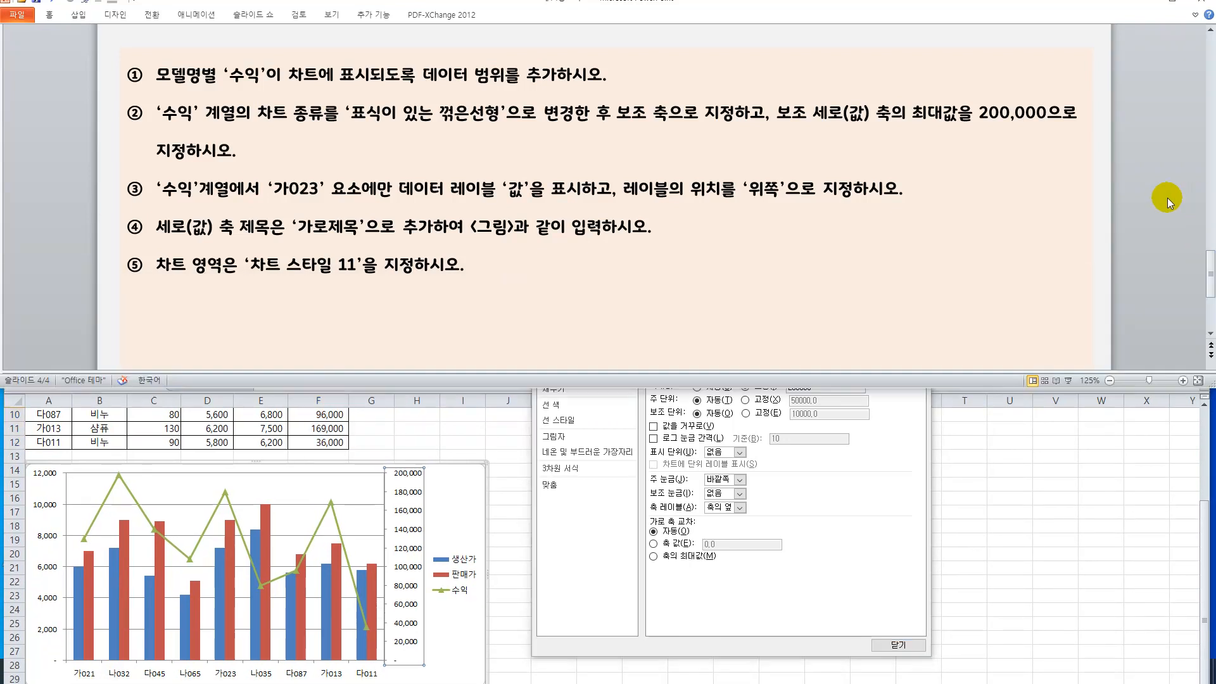
click(1209, 333)
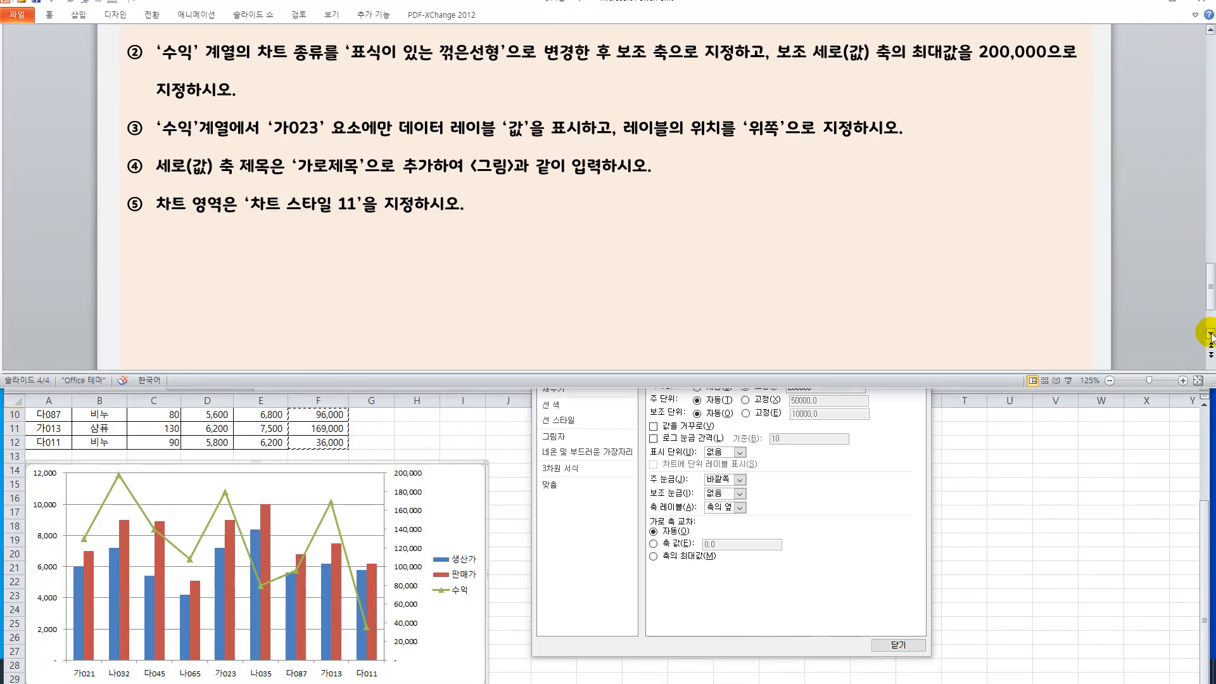
click(460, 490)
scroll(458, 494, down, 1)
scroll(459, 495, down, 1)
scroll(460, 497, up, 1)
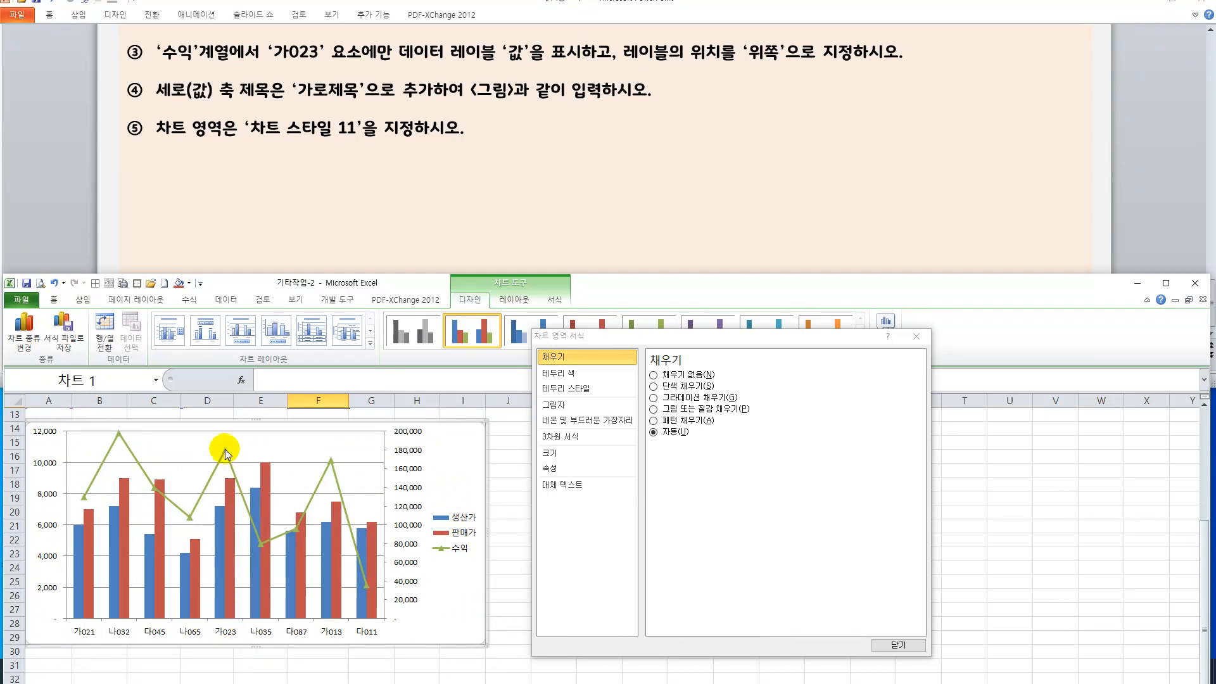
mouse_move(225, 449)
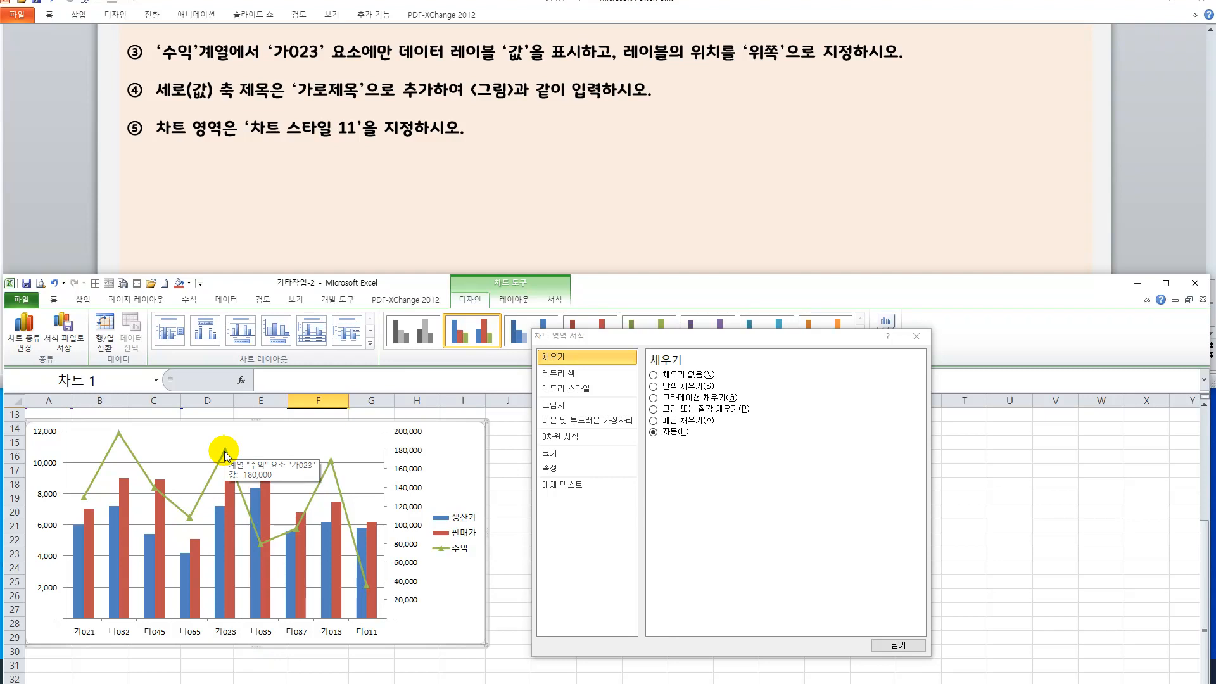
Add a value data label to only the 가023 point of the 수익 series and position it above the point (위쪽).
click(225, 451)
click(225, 451)
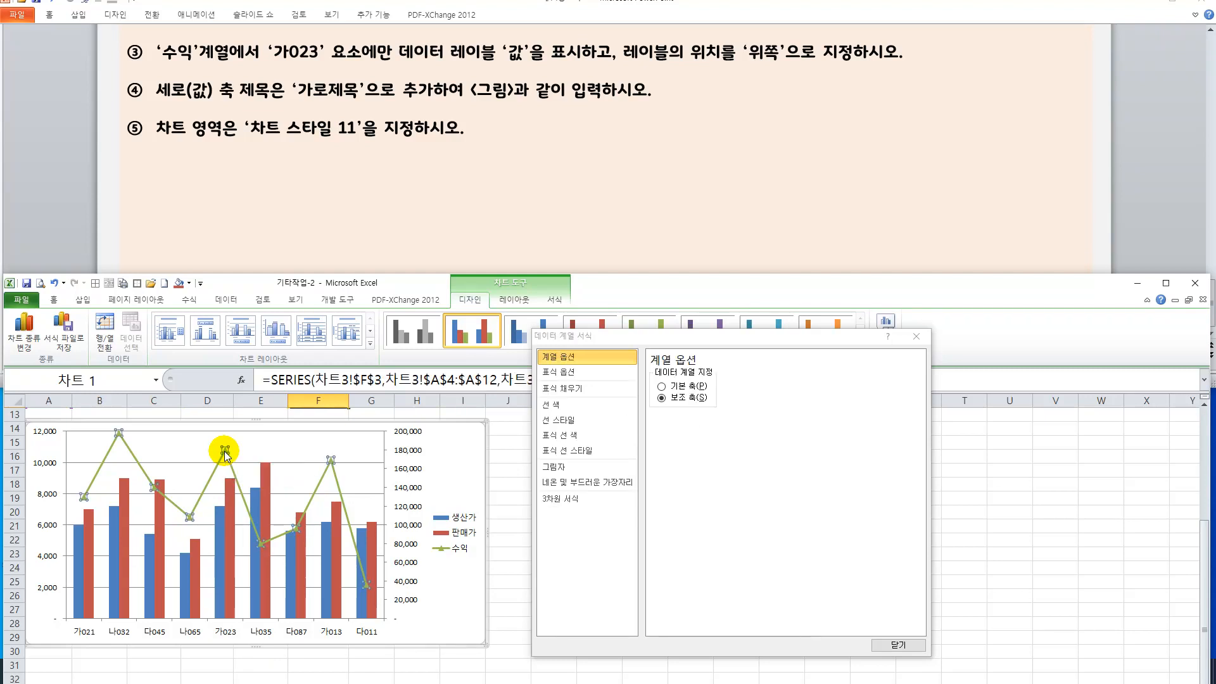
right_click(226, 453)
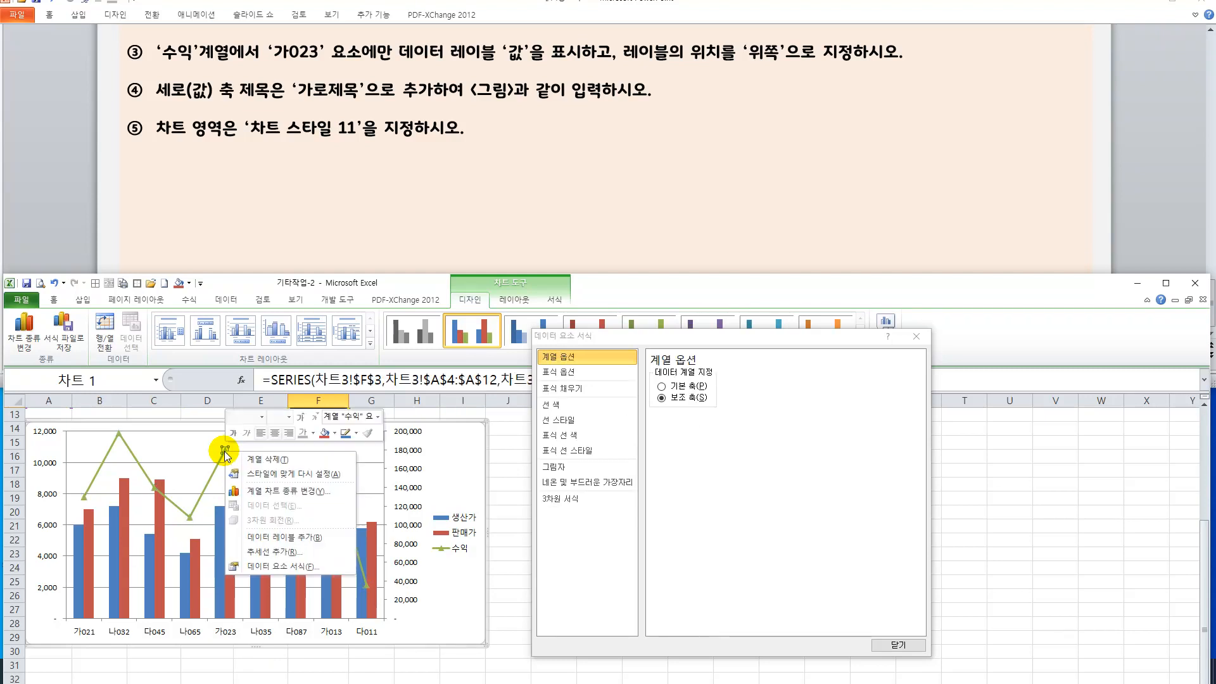
click(299, 537)
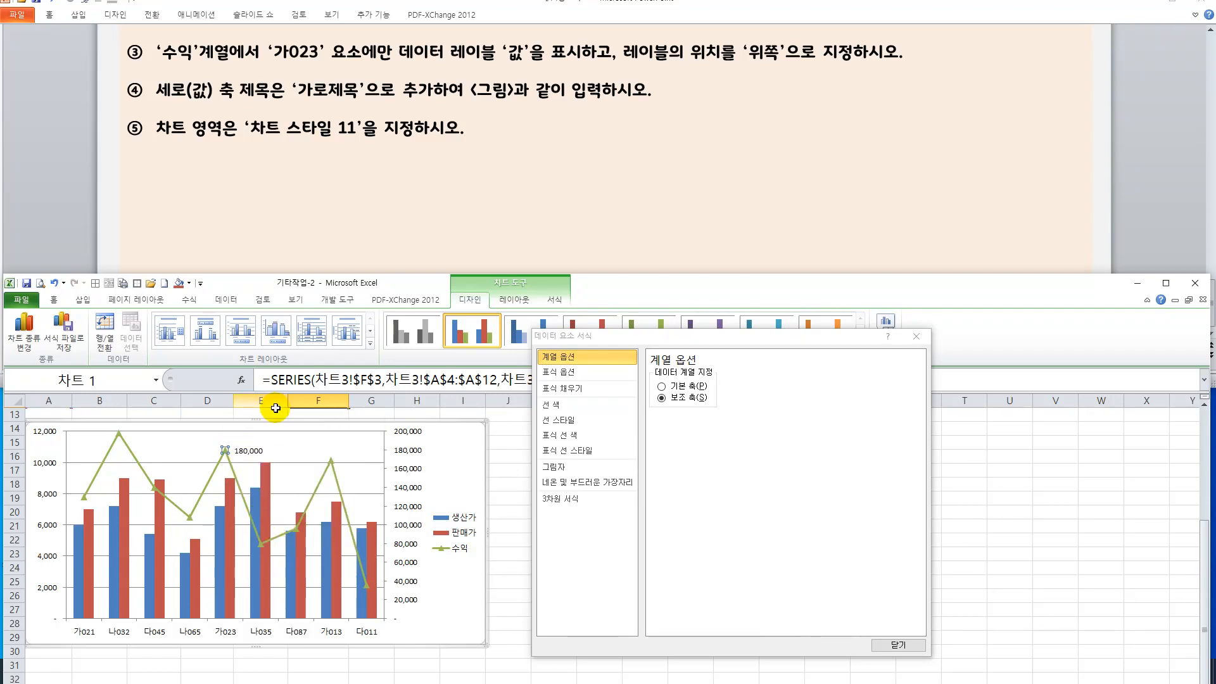
click(238, 454)
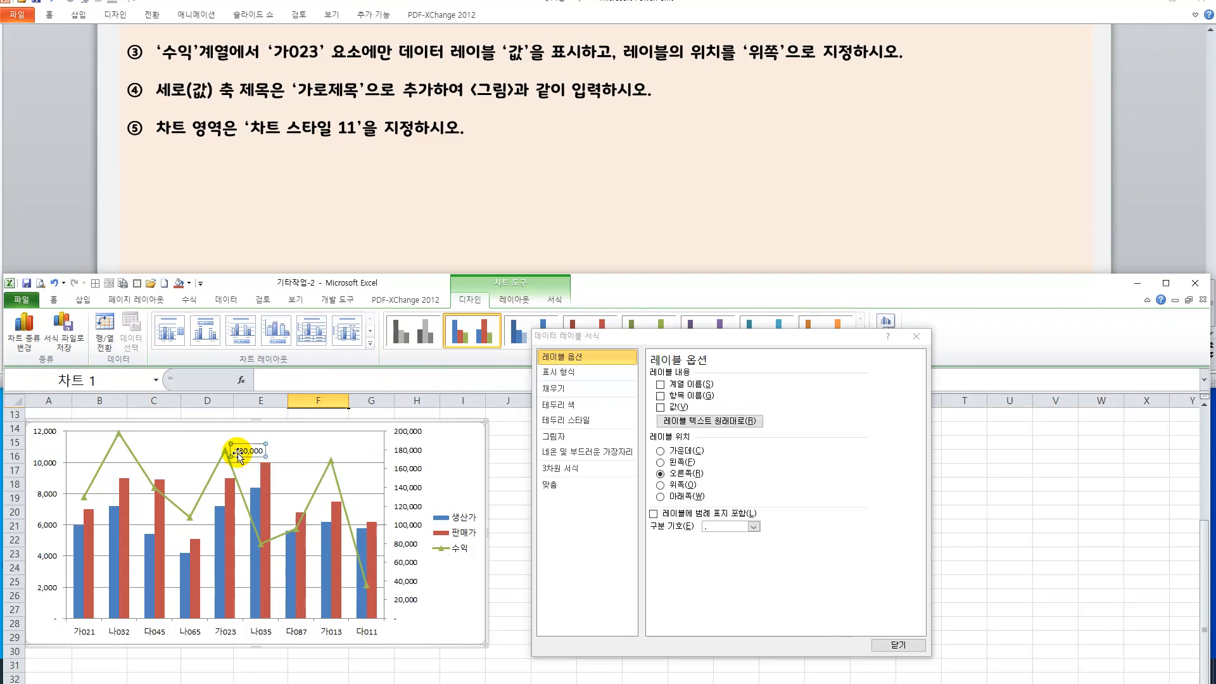
click(659, 486)
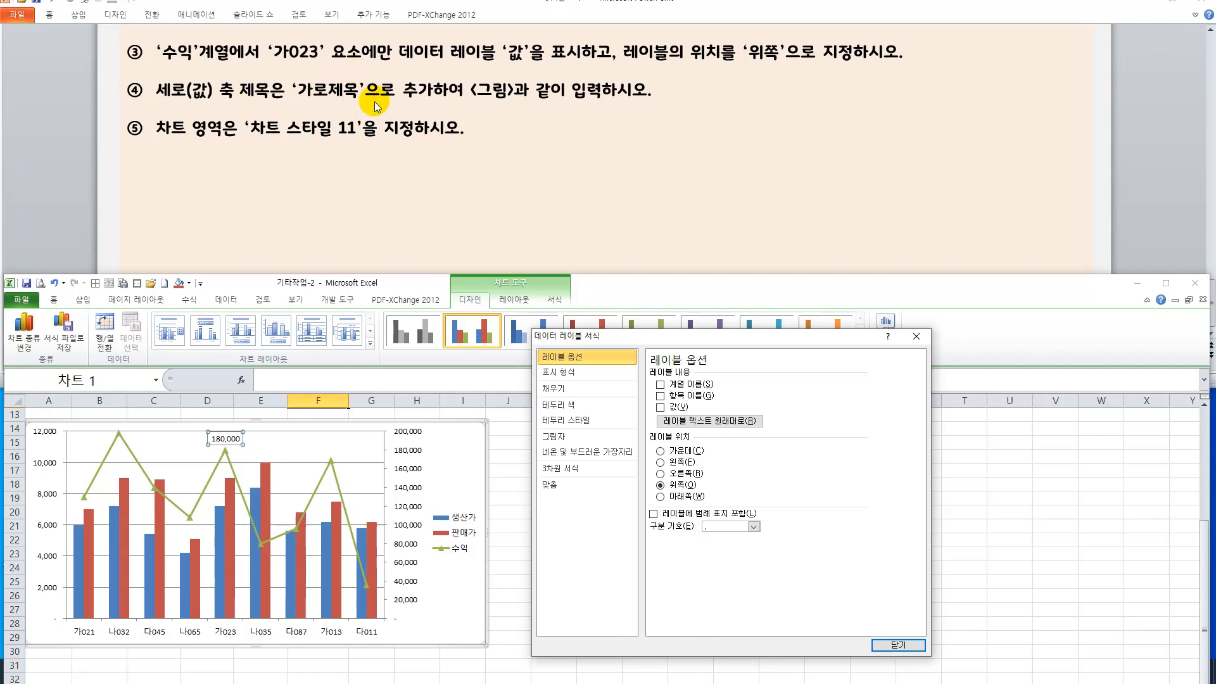
Try to add a horizontal title (가로 제목) to the primary vertical axis and edit its text, undoing the addition.
drag(596, 292, 599, 177)
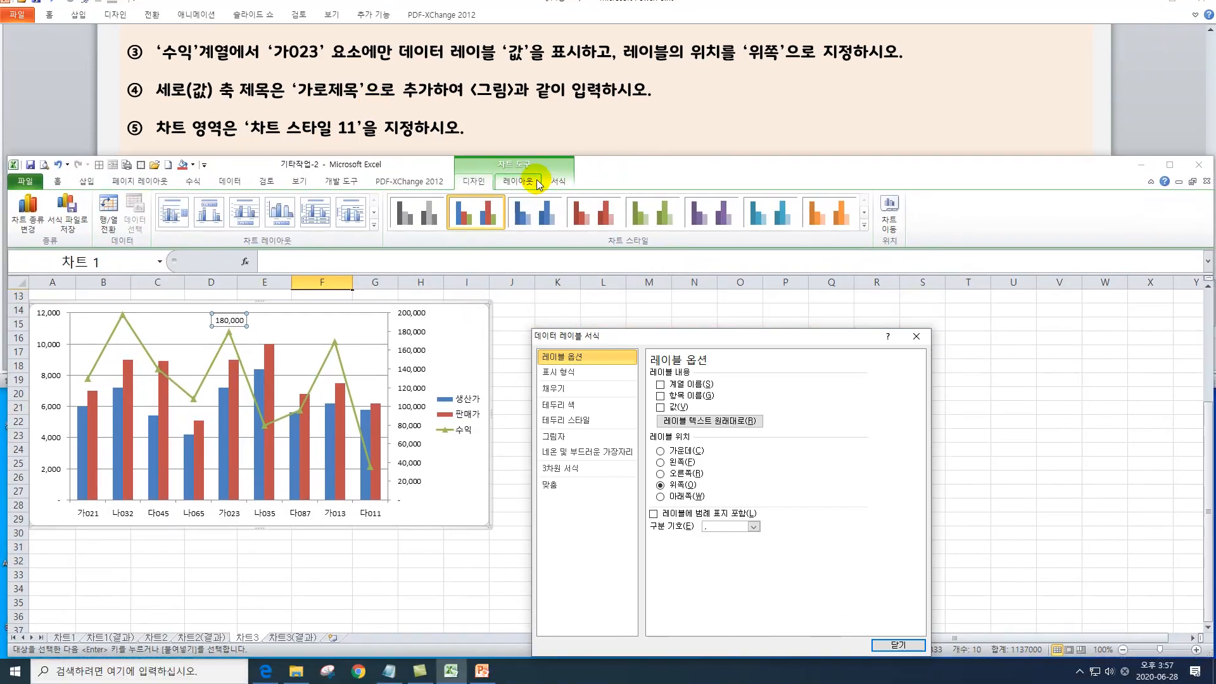
click(518, 181)
click(247, 225)
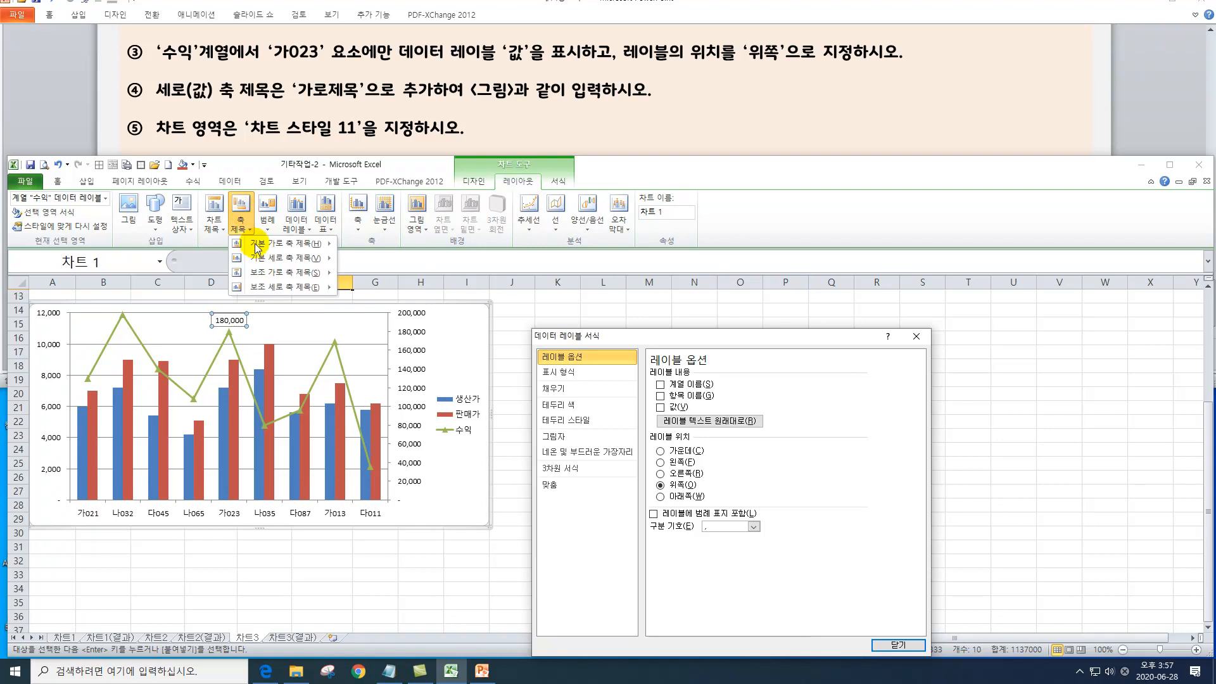
mouse_move(260, 260)
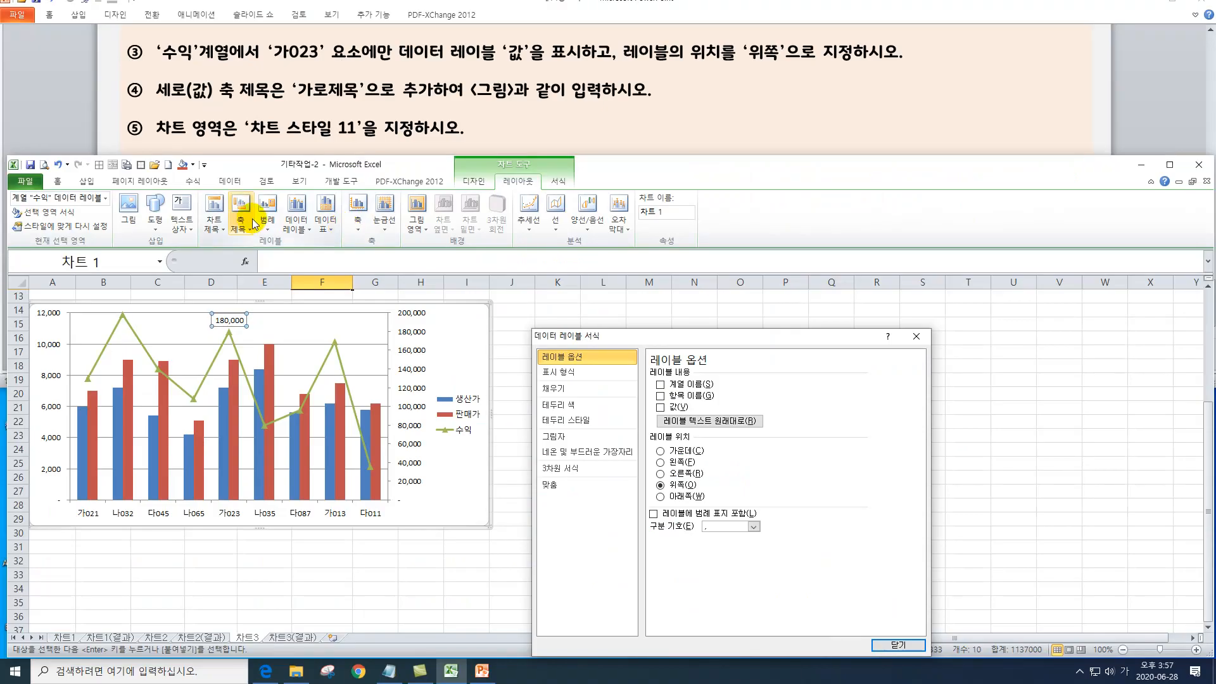
click(270, 208)
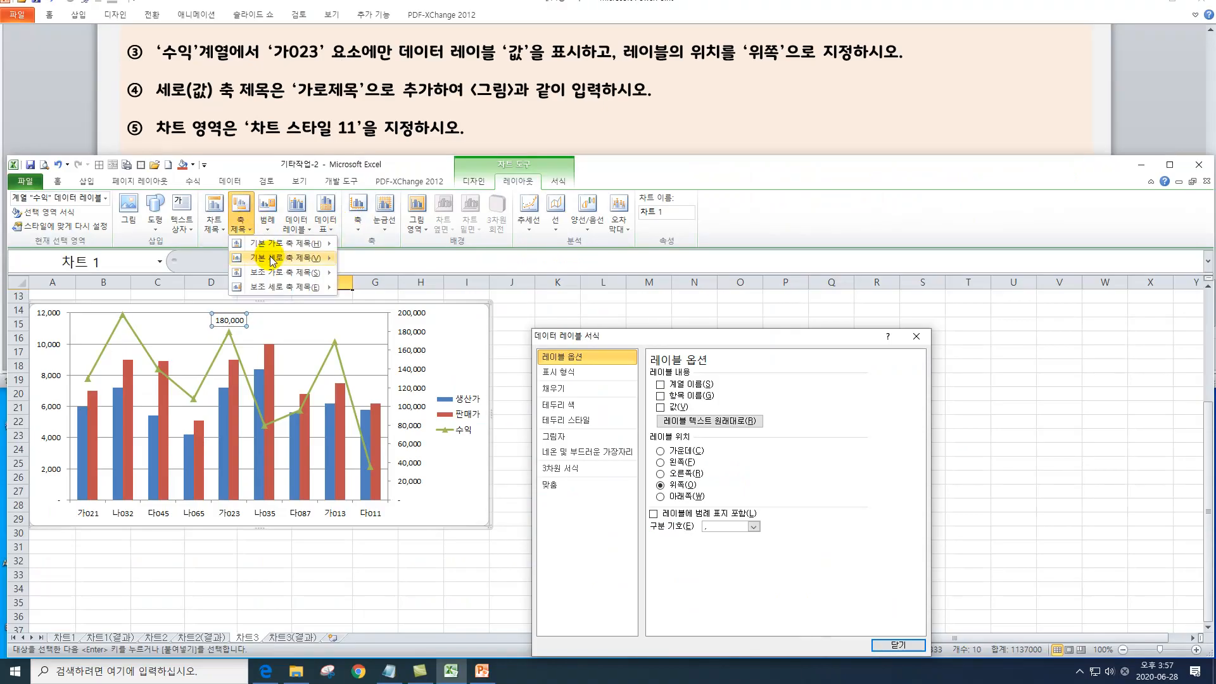
click(380, 354)
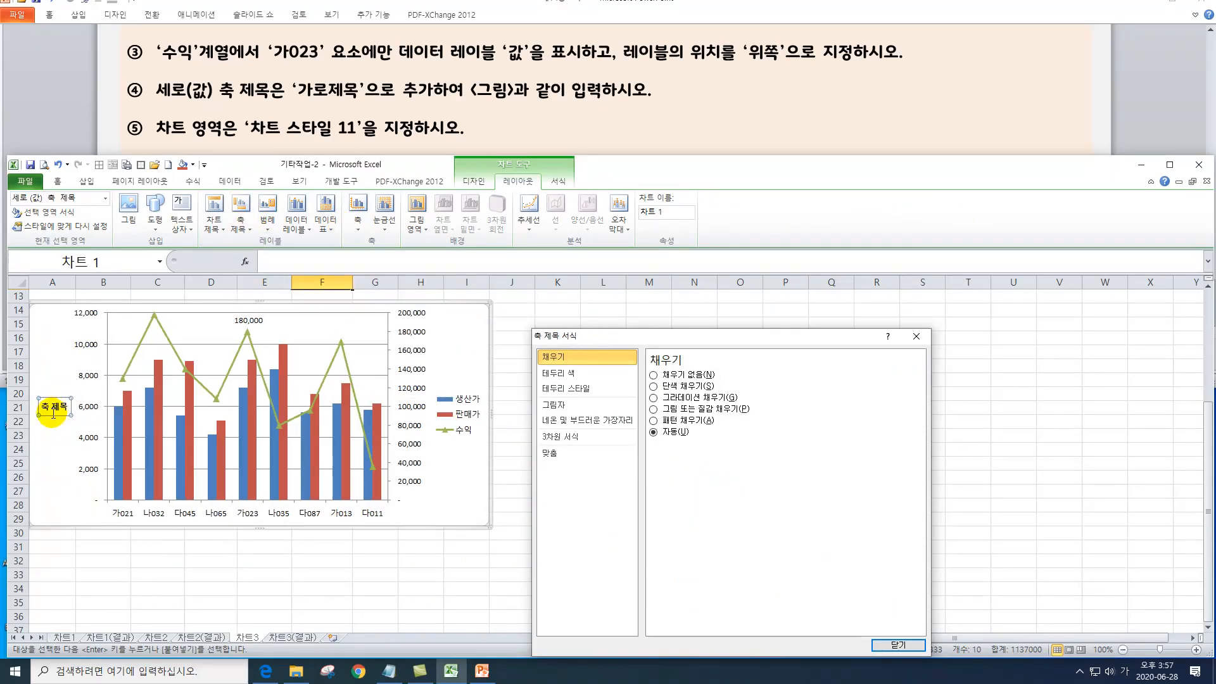
drag(43, 407, 83, 403)
click(82, 406)
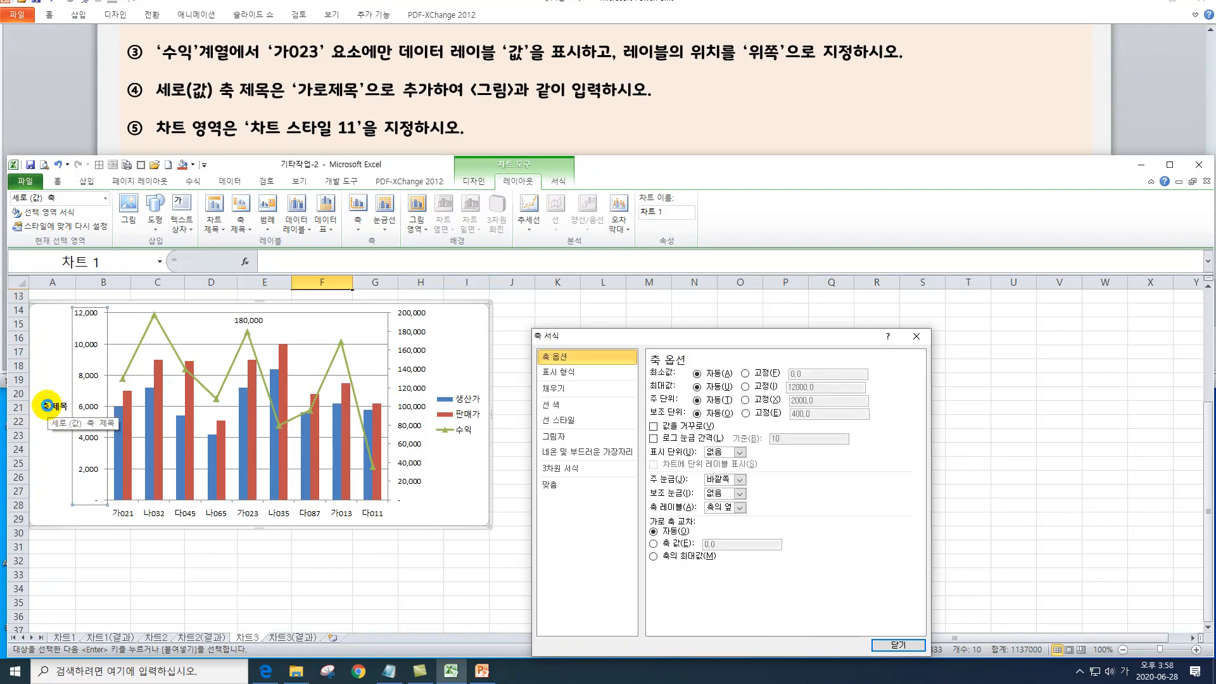
key(ctrl+z)
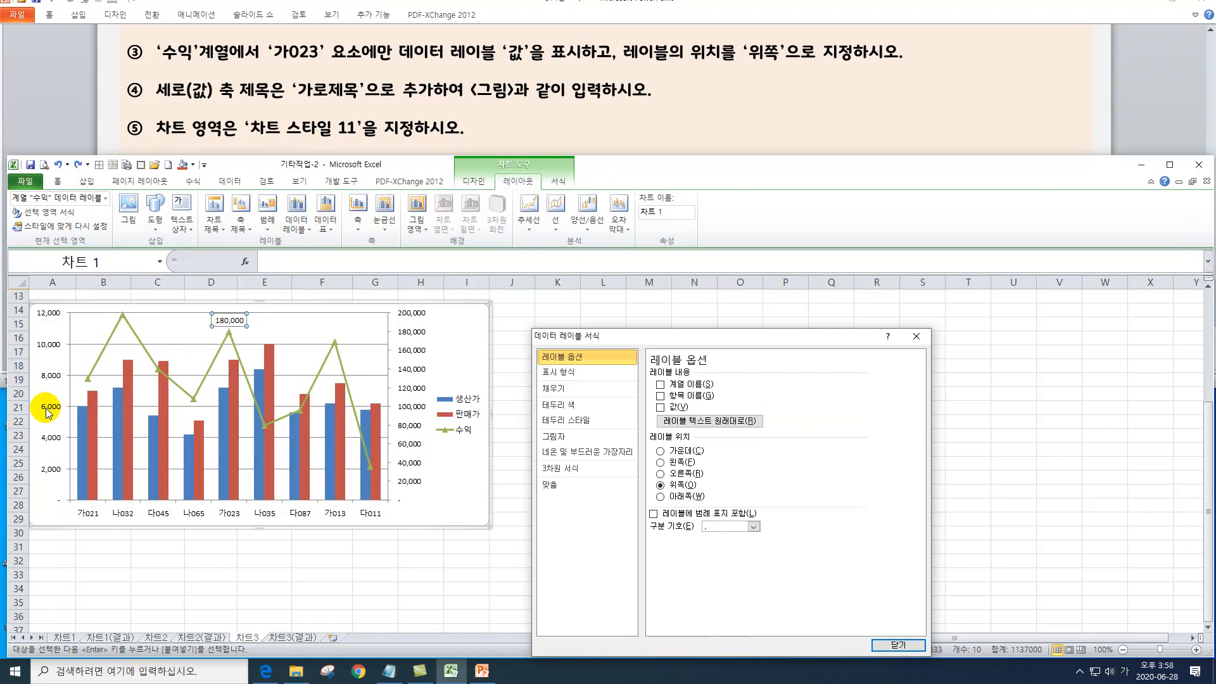
Add a horizontal title (가로 제목) to the chart's primary vertical axis with the text 단가.
click(47, 412)
click(240, 218)
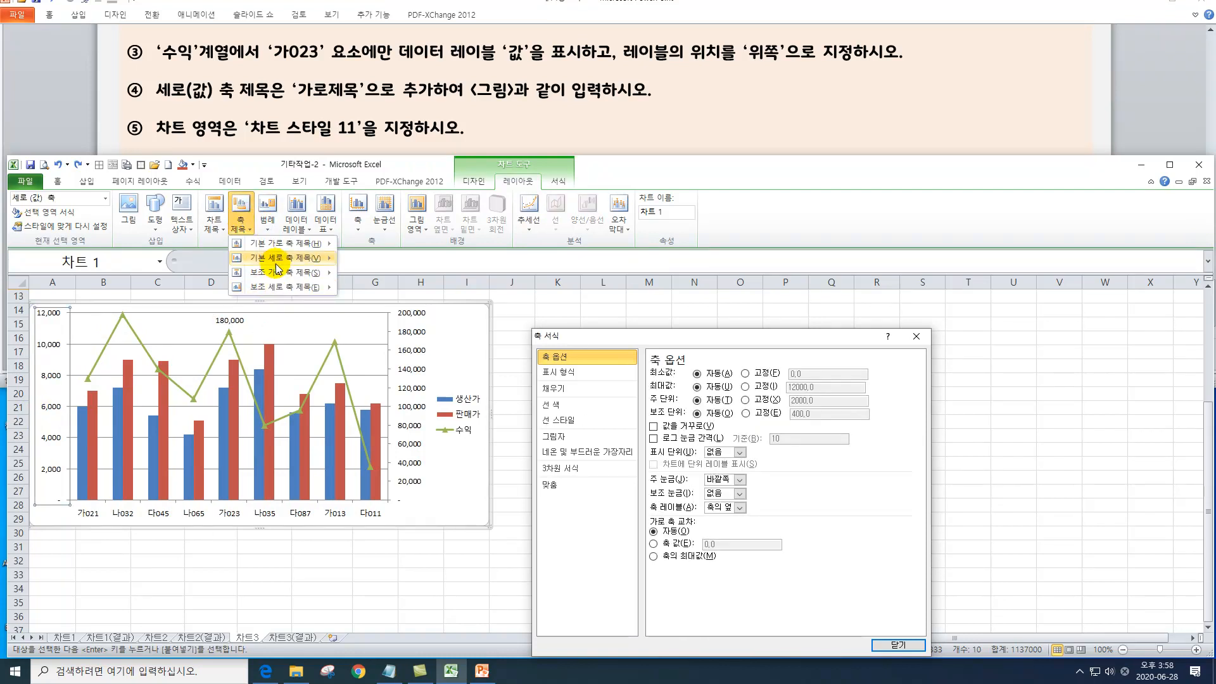
mouse_move(317, 260)
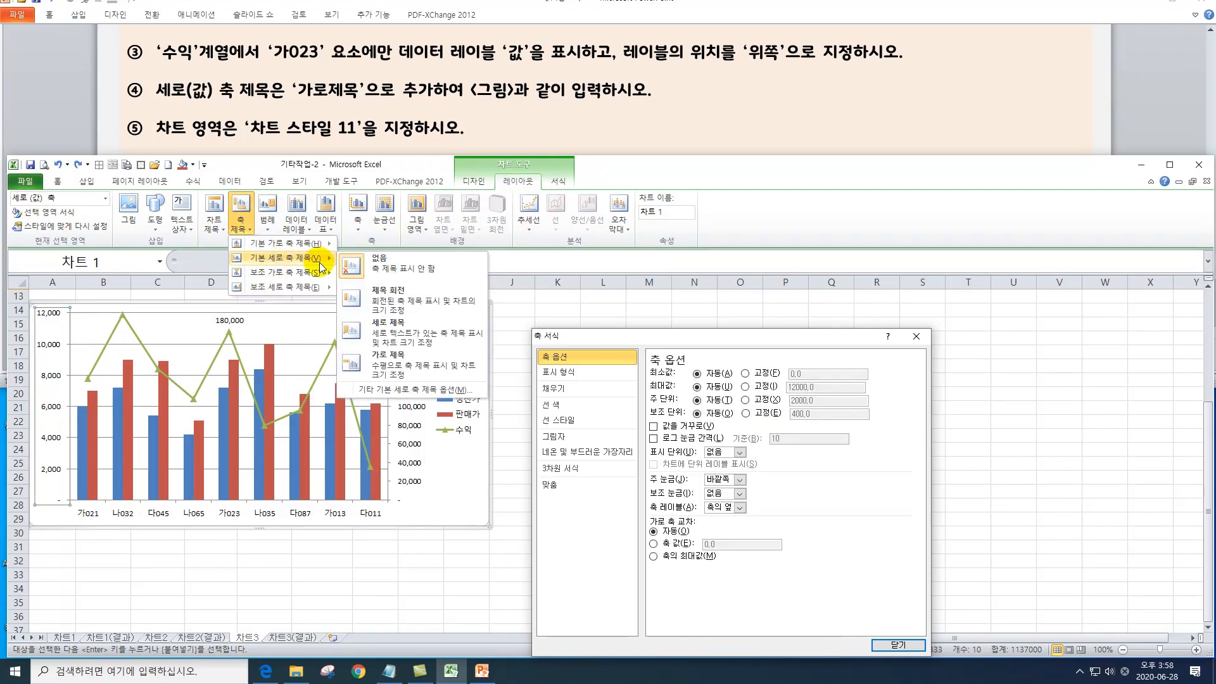
click(403, 372)
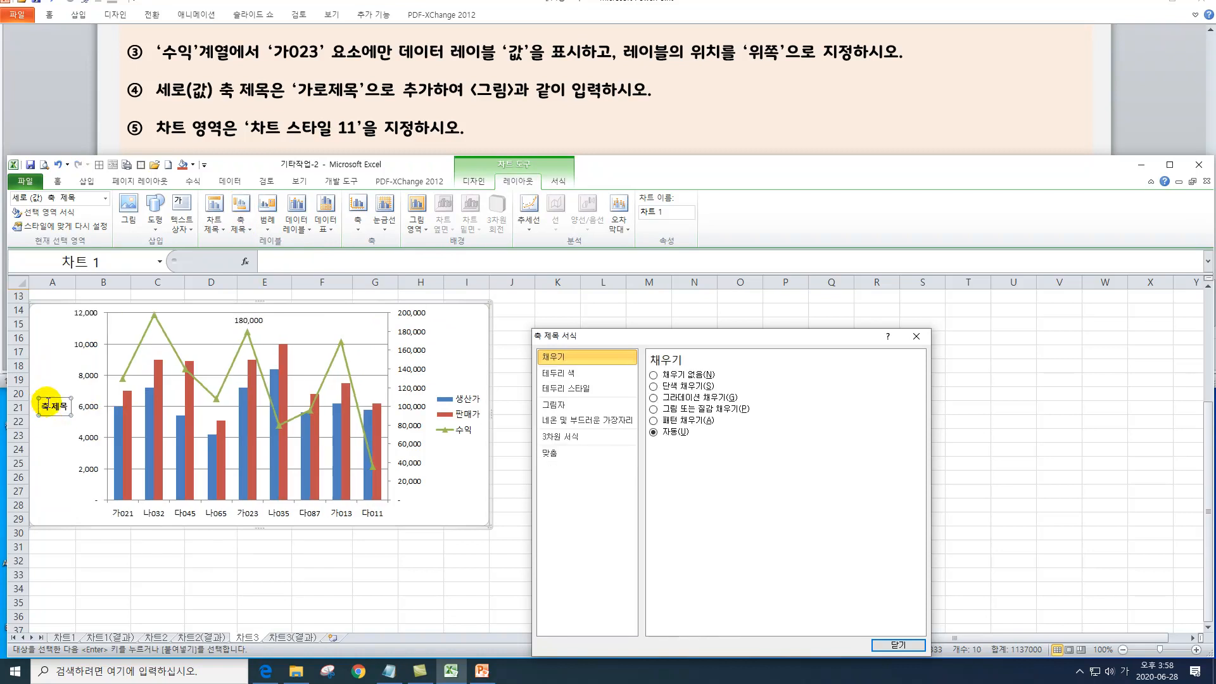
text(단ㄱㅏ)
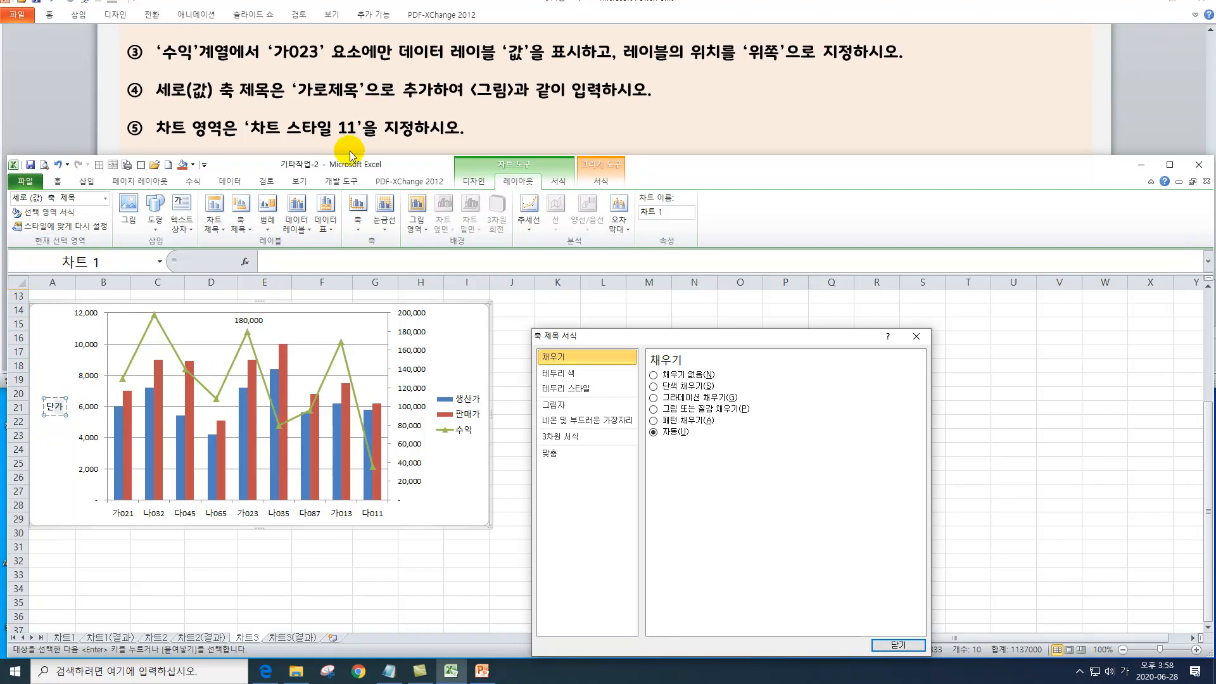
Apply 차트 스타일 11 to the chart and close the axis title formatting dialog.
click(468, 180)
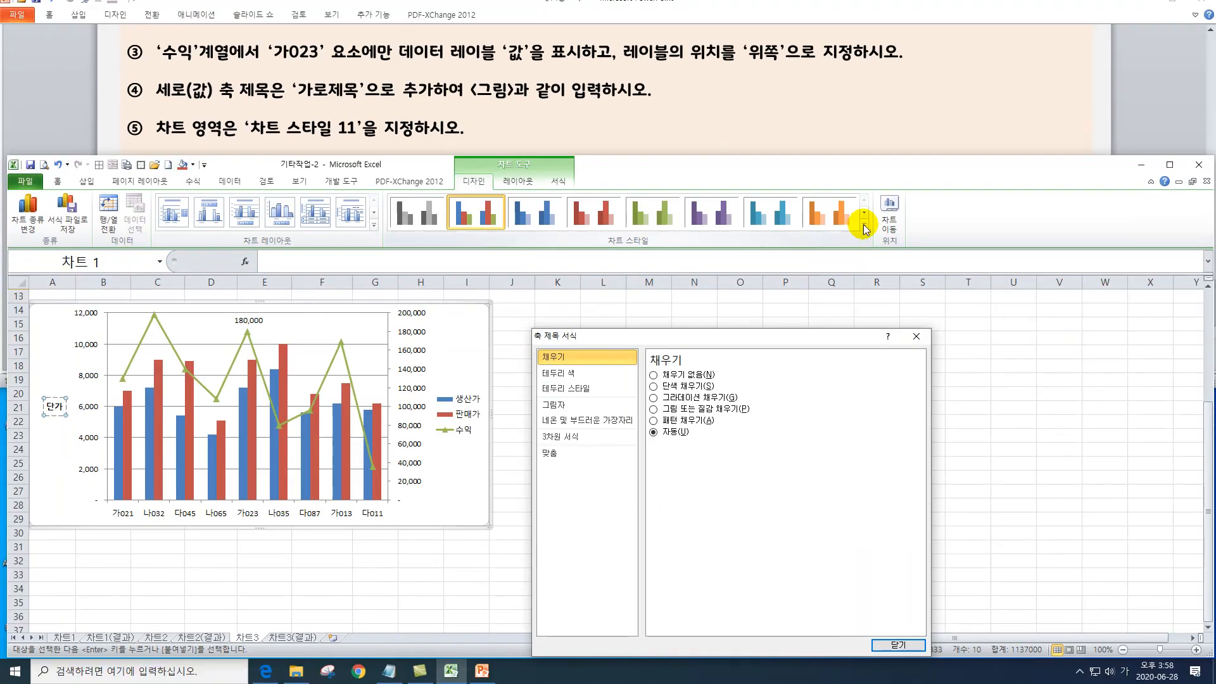
click(726, 292)
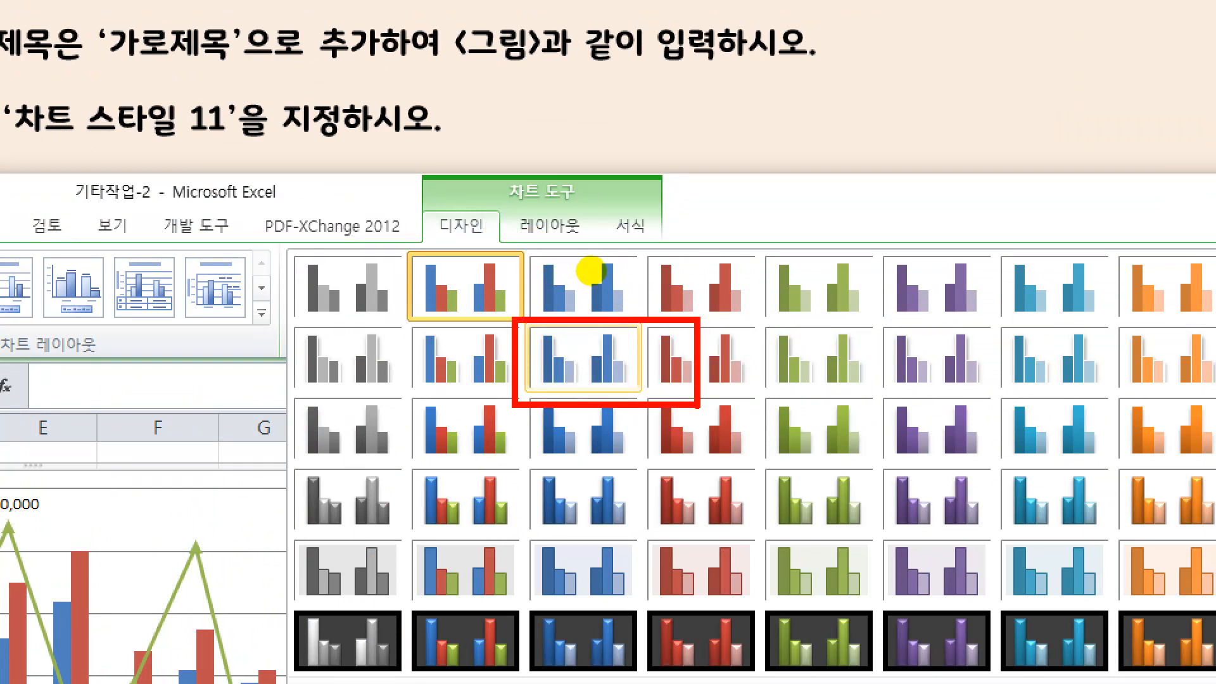
key(Escape)
click(863, 223)
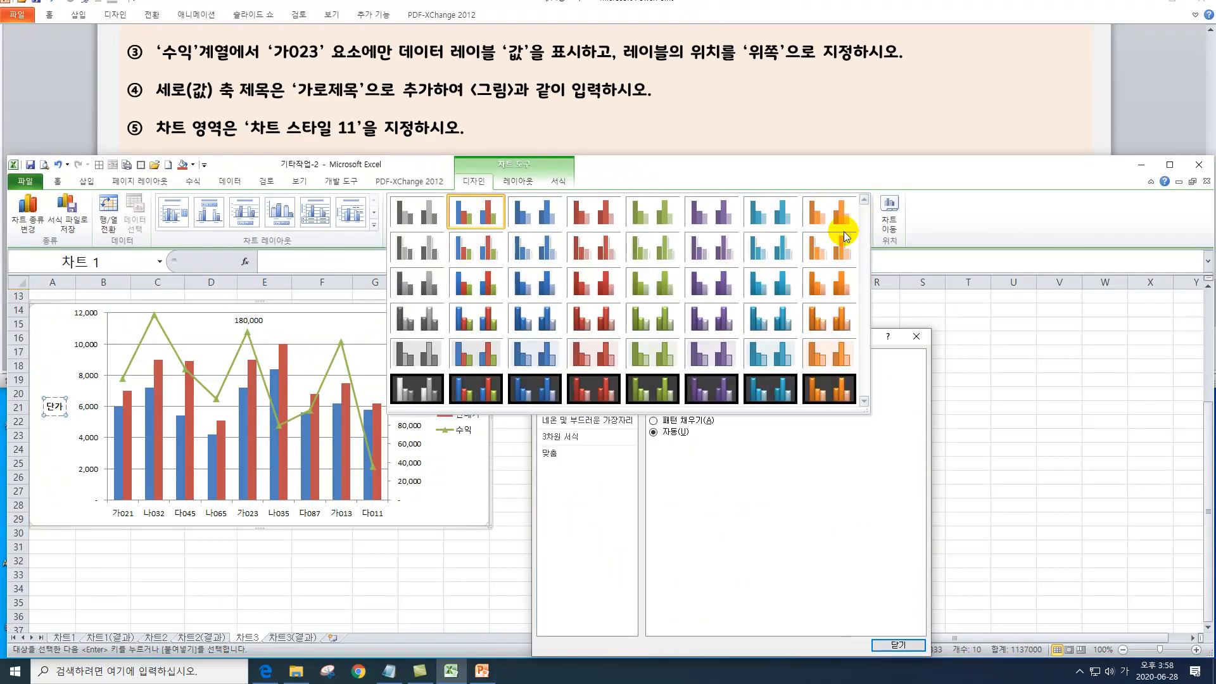
click(545, 264)
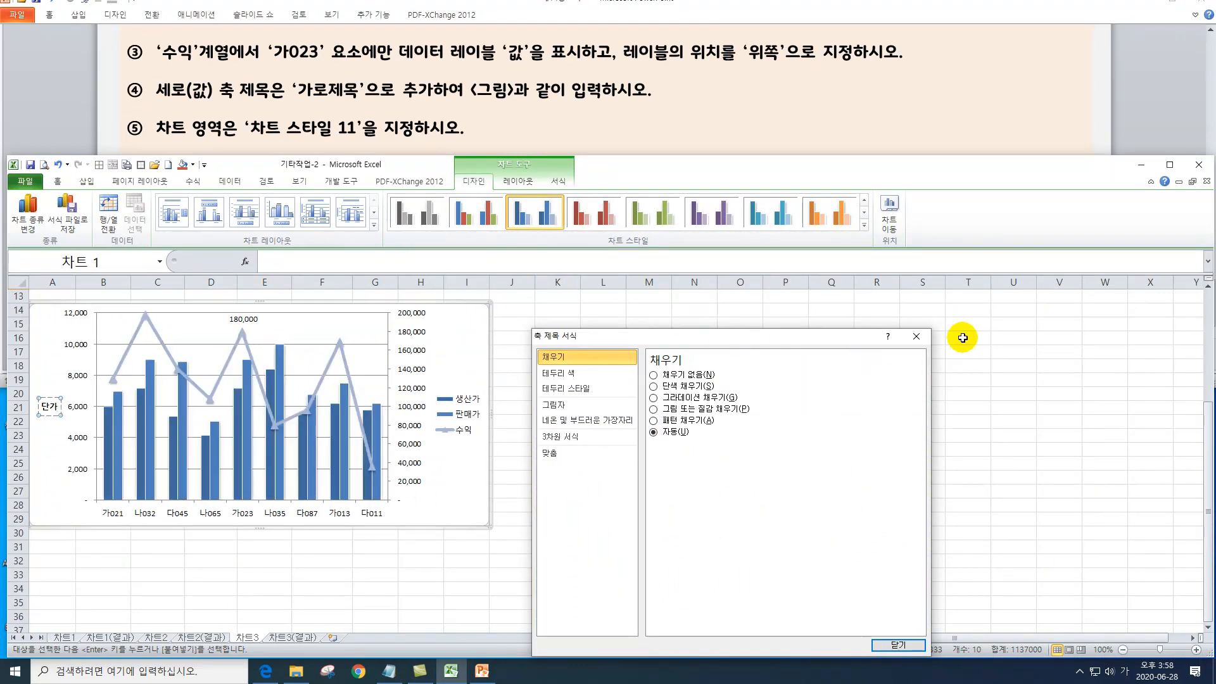
drag(785, 339, 743, 310)
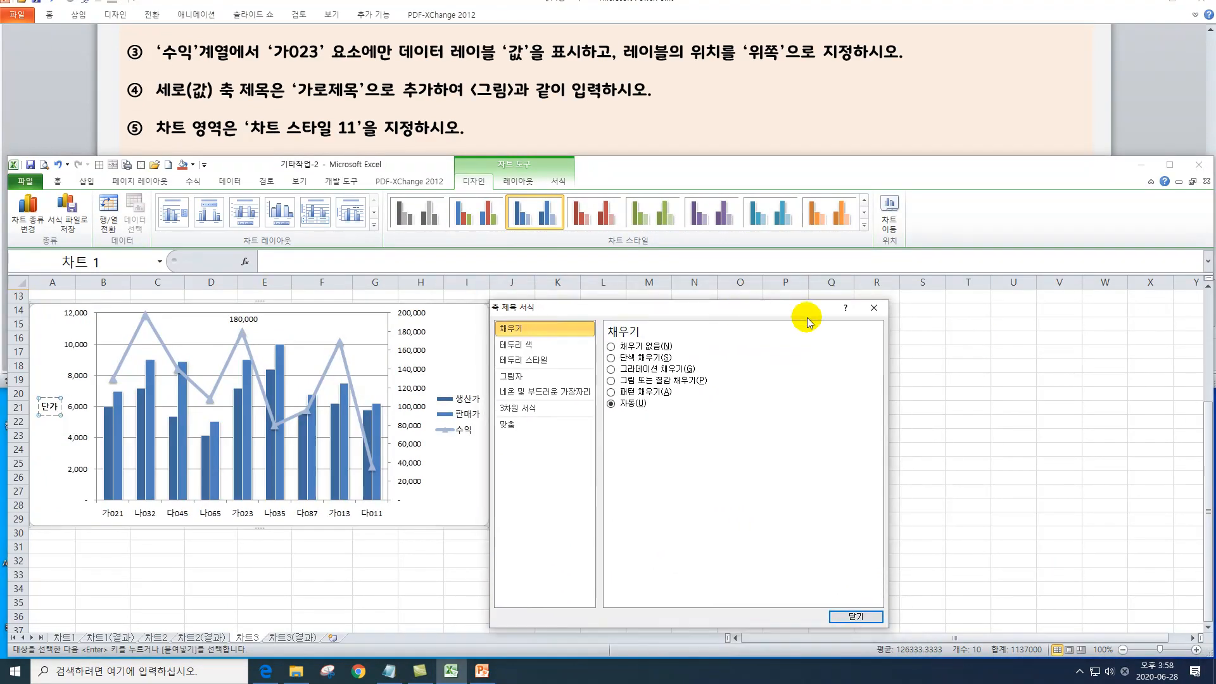
click(871, 308)
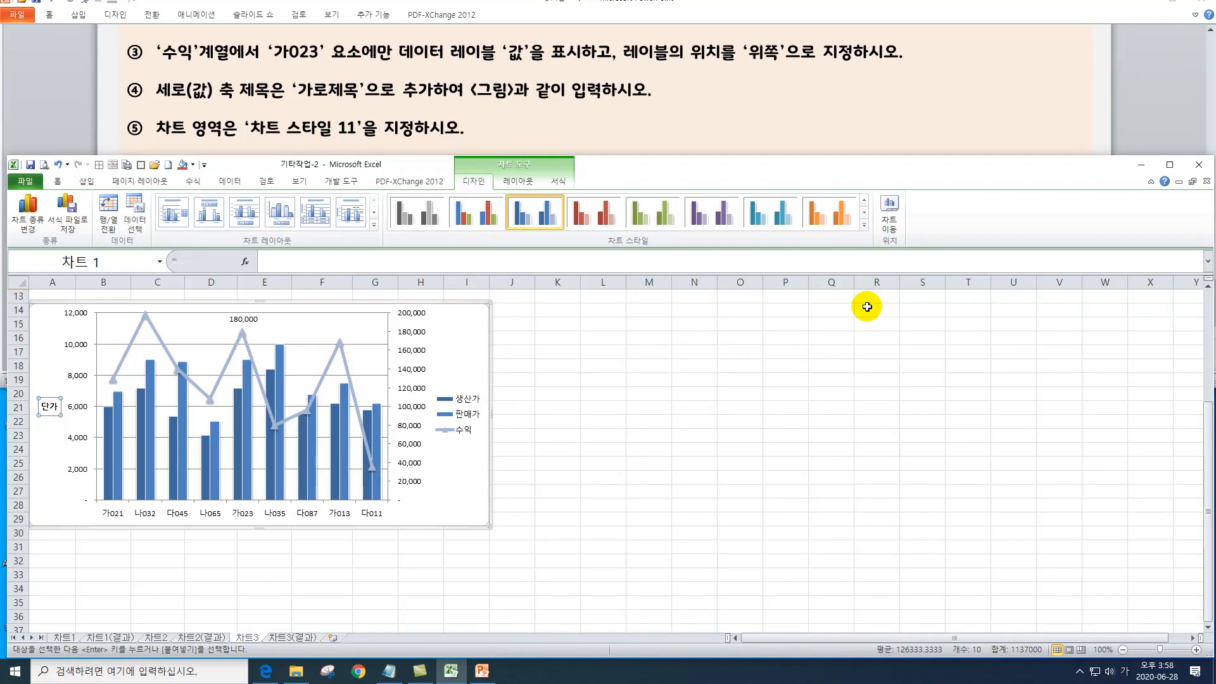